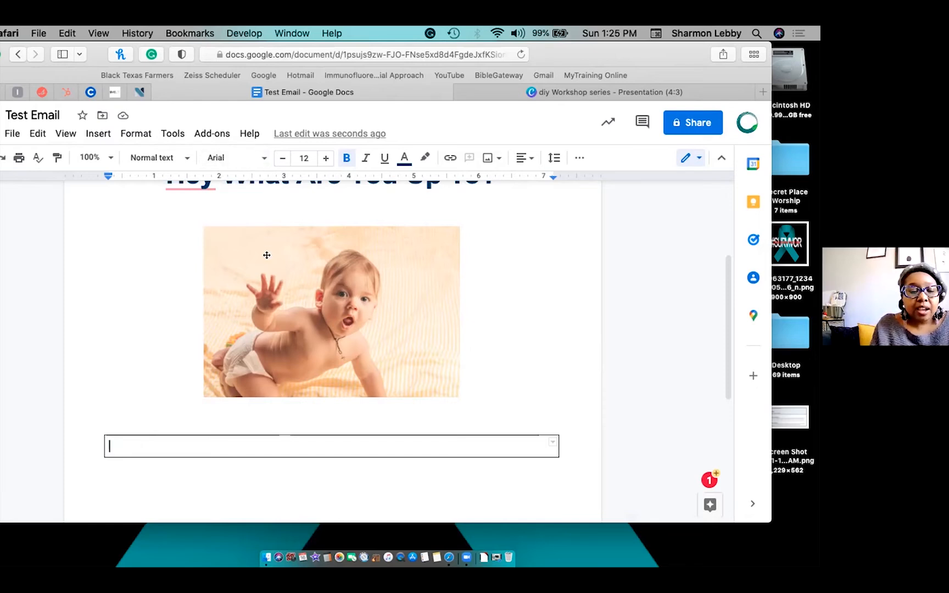
Type 'If you are available tomorrow, join us for dinner at Maggiano's.' in the cell, fixing the typos.
text(If you)
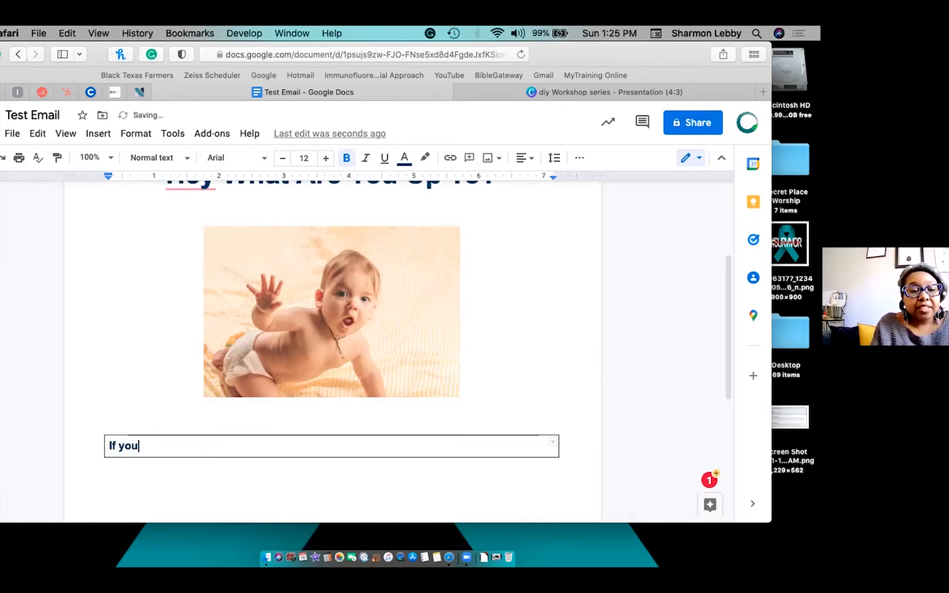
text( arre avail)
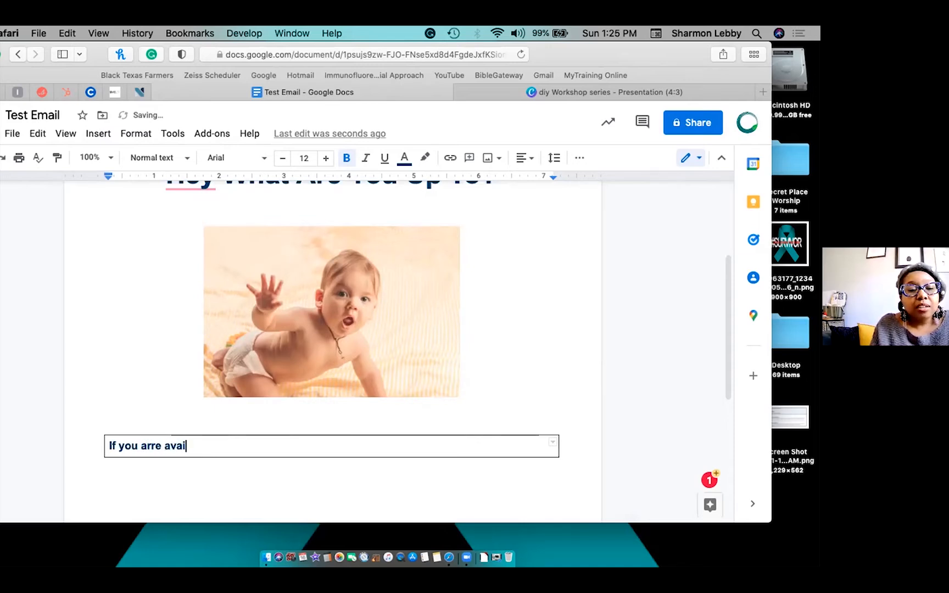
text(able tomorrow)
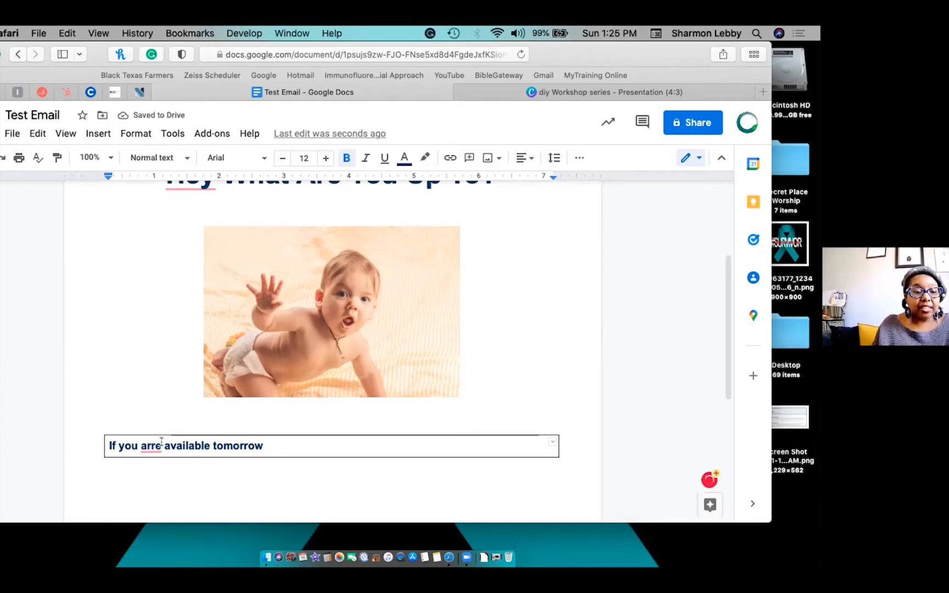
mouse_move(151, 446)
click(156, 359)
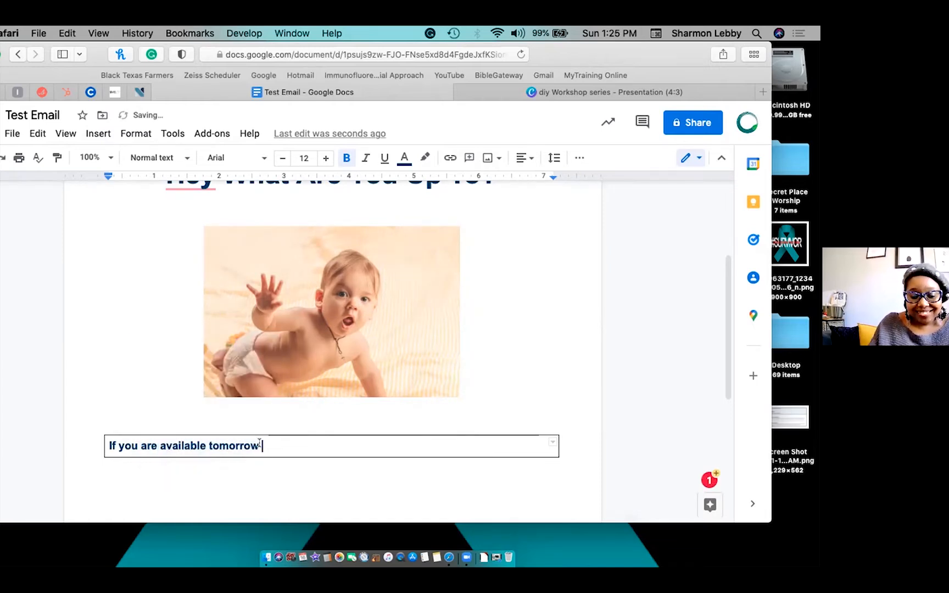
text(joi us)
key(BackSpace)
key(BackSpace)
key(BackSpace)
key(BackSpace)
text(in us for)
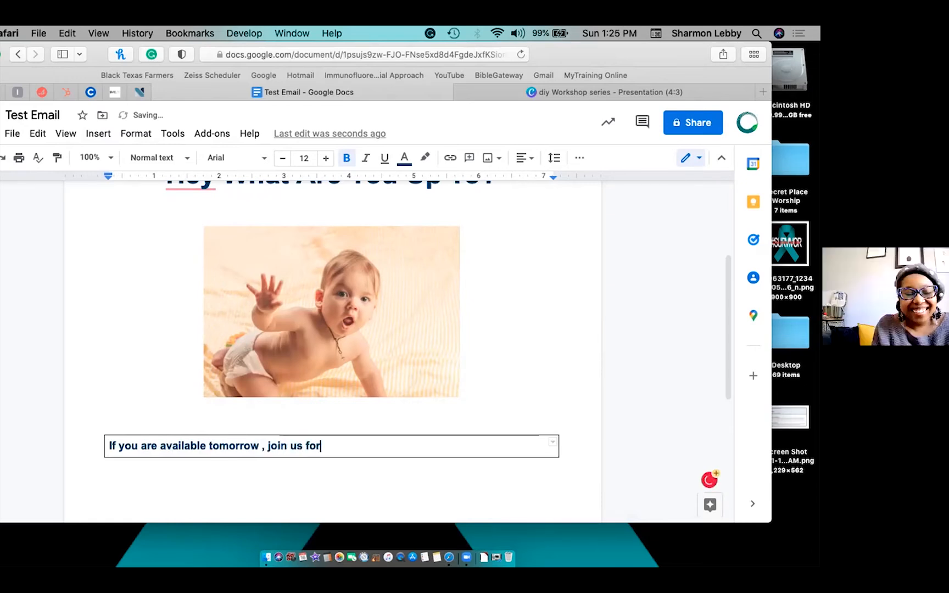
text( di)
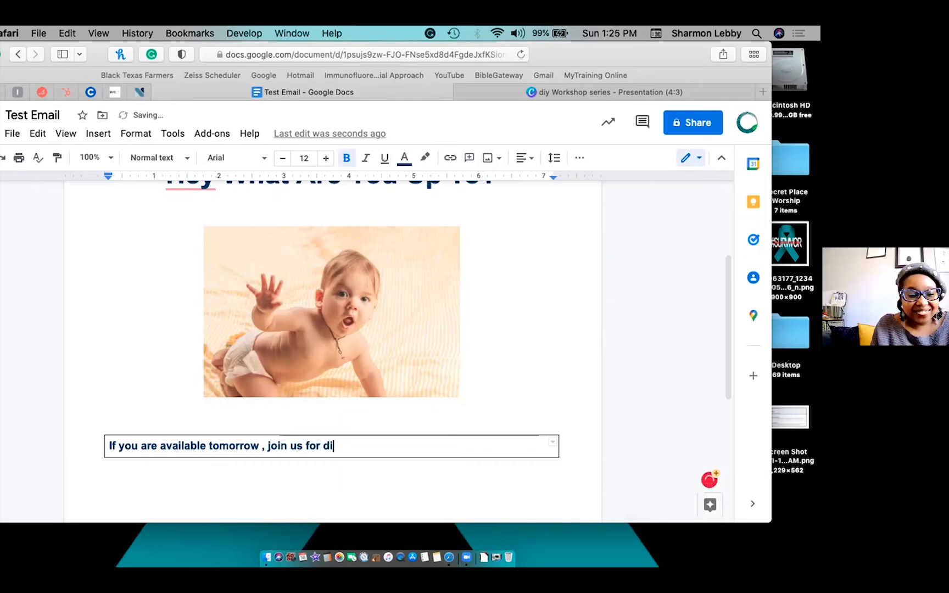
text(nner at)
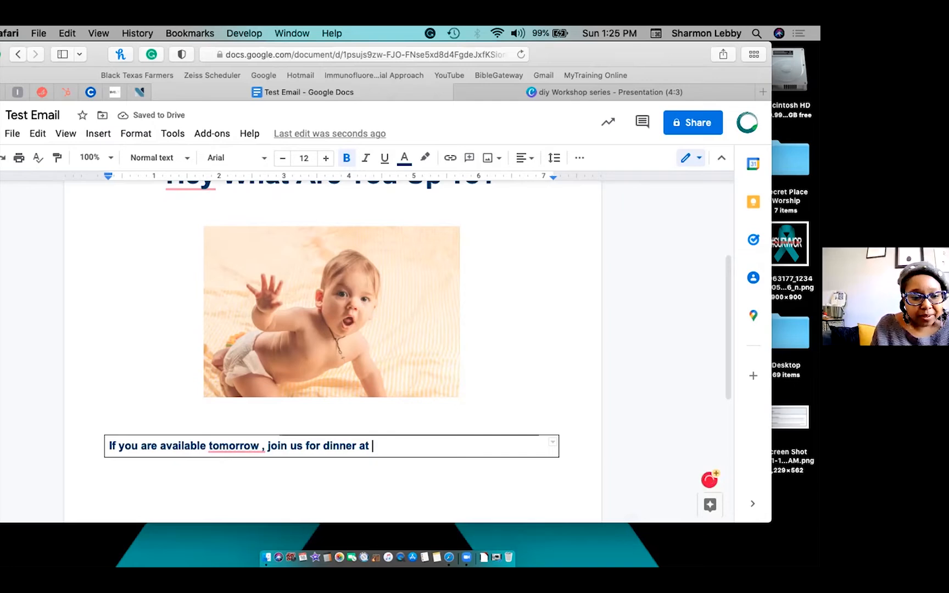
mouse_move(236, 448)
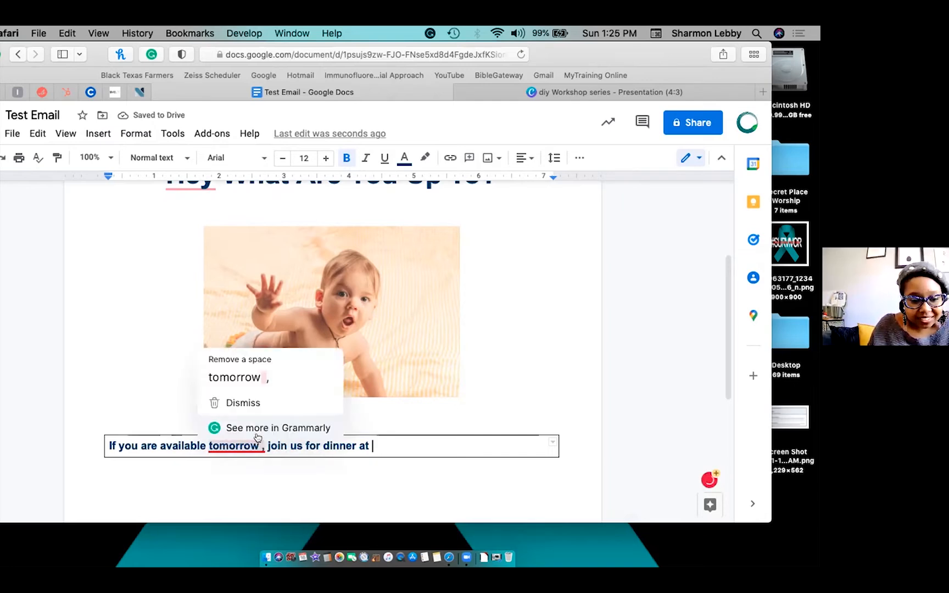
click(248, 378)
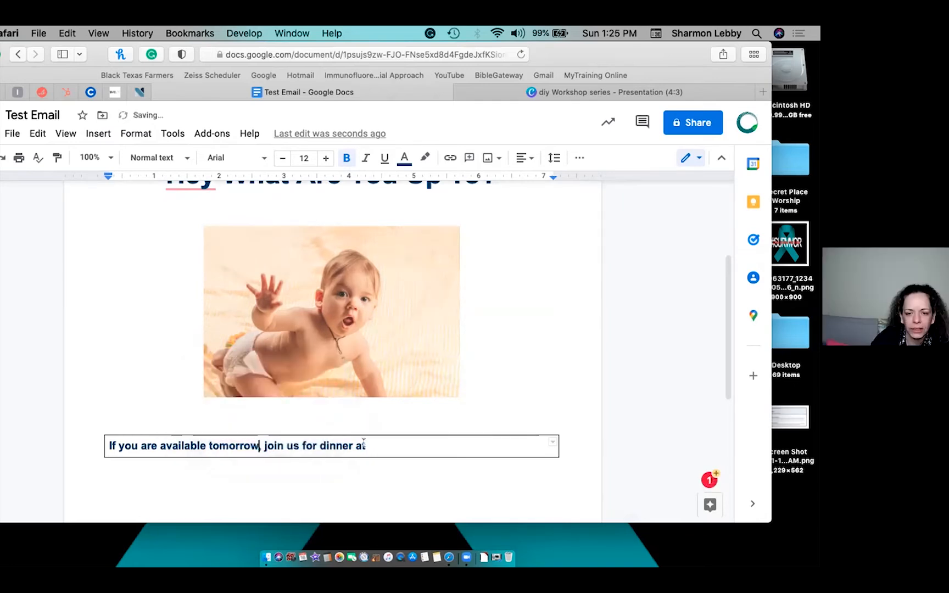
click(382, 443)
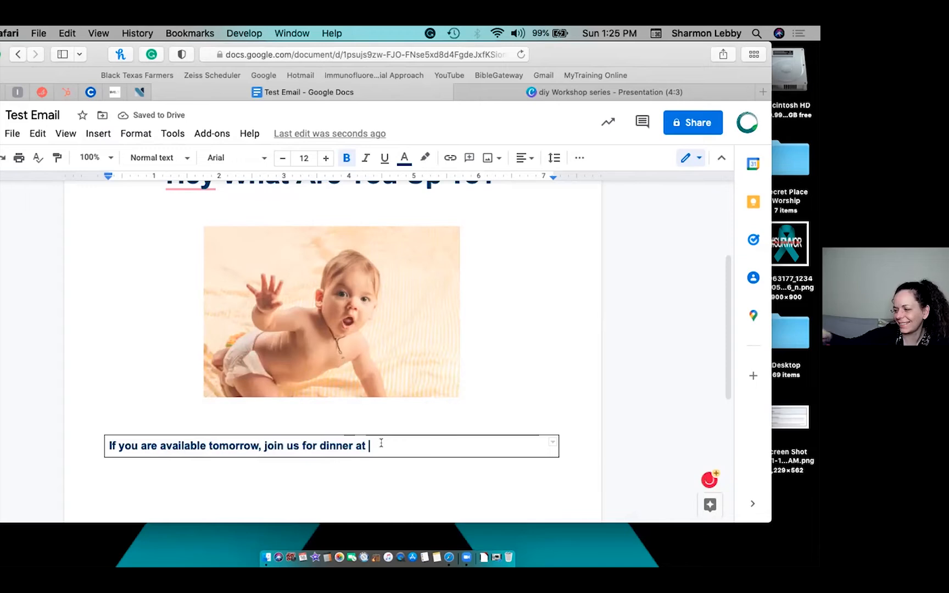
text(Maggiano’s)
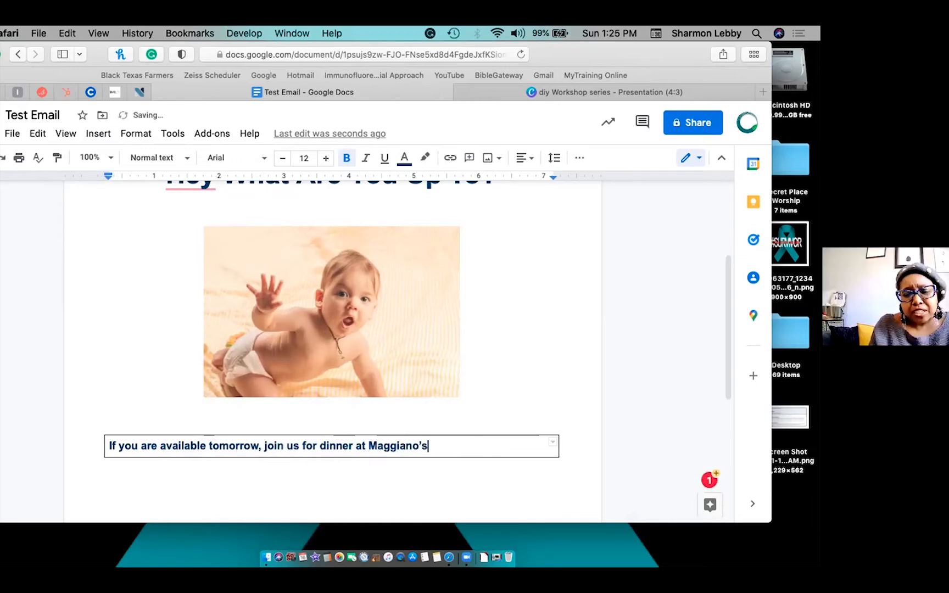
text('s.)
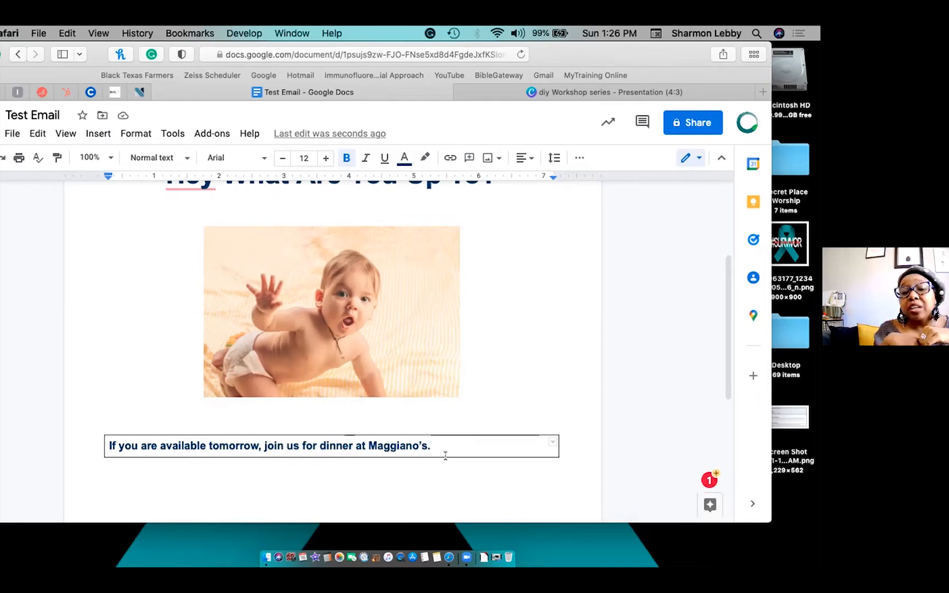
Undo the accidental extra table row and move the caret to the line below the table.
key(Tab)
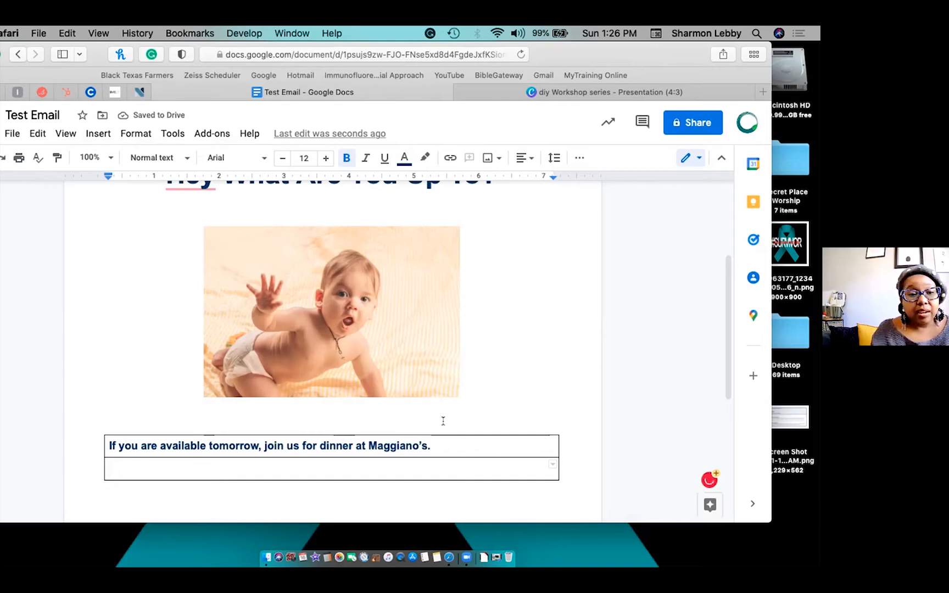
key(super+z)
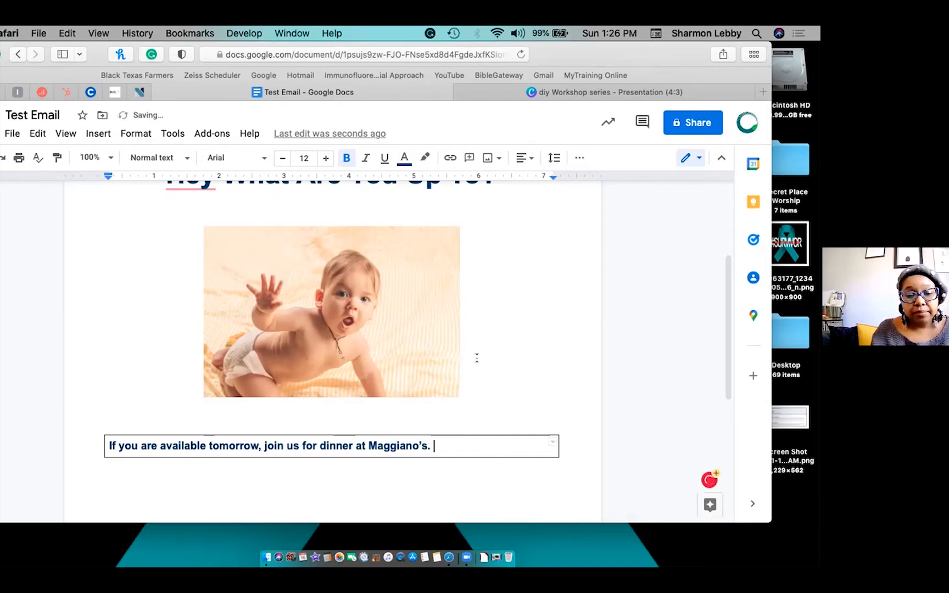
click(552, 445)
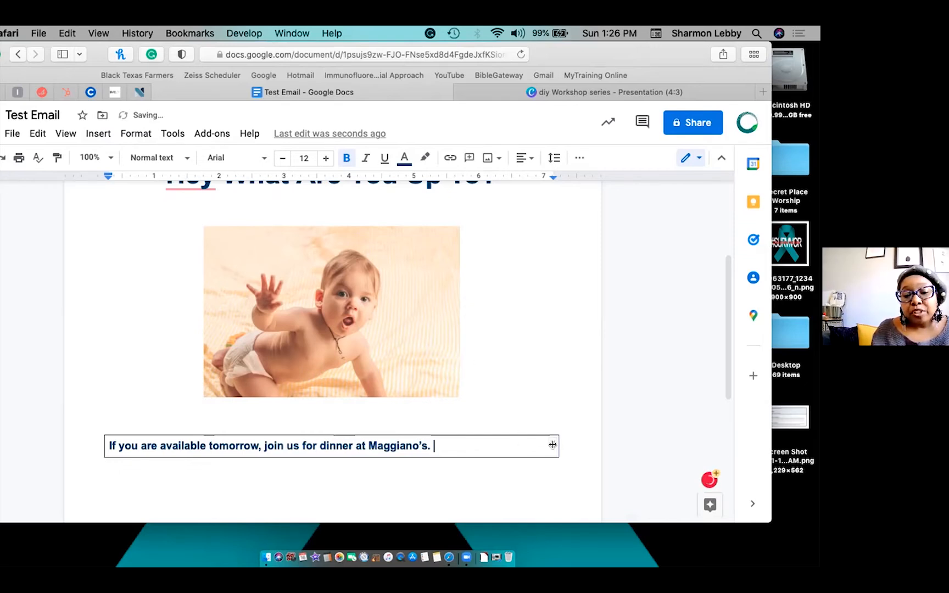
key(Left)
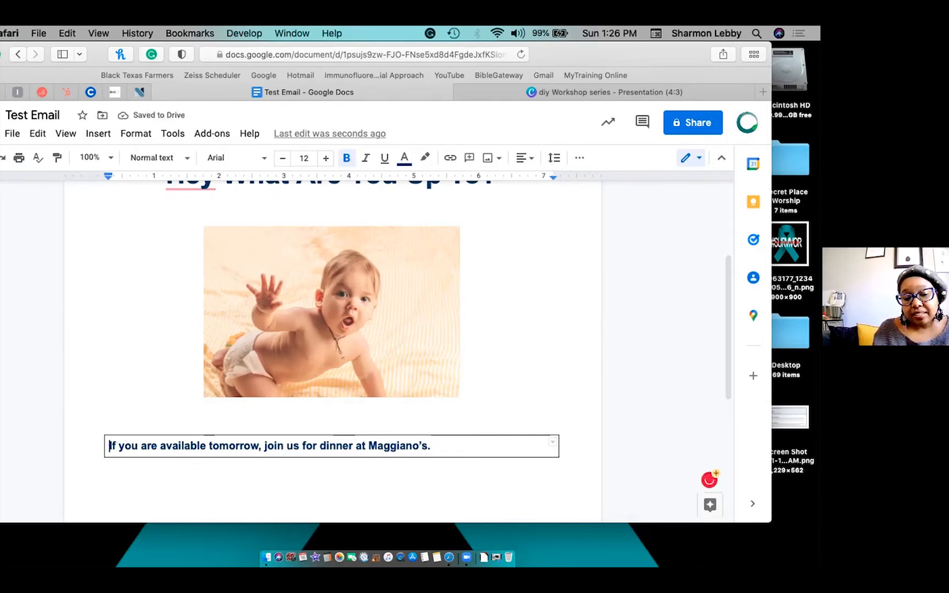
key(End)
key(Down)
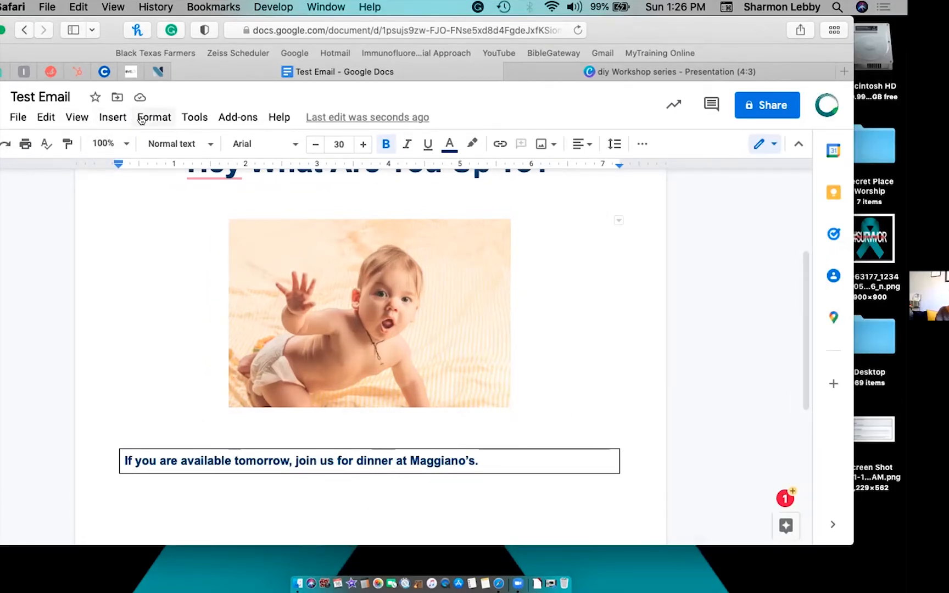
Insert a 1x1 table below the dinner sentence and type a centred 'RSVP' in it.
click(109, 119)
mouse_move(153, 168)
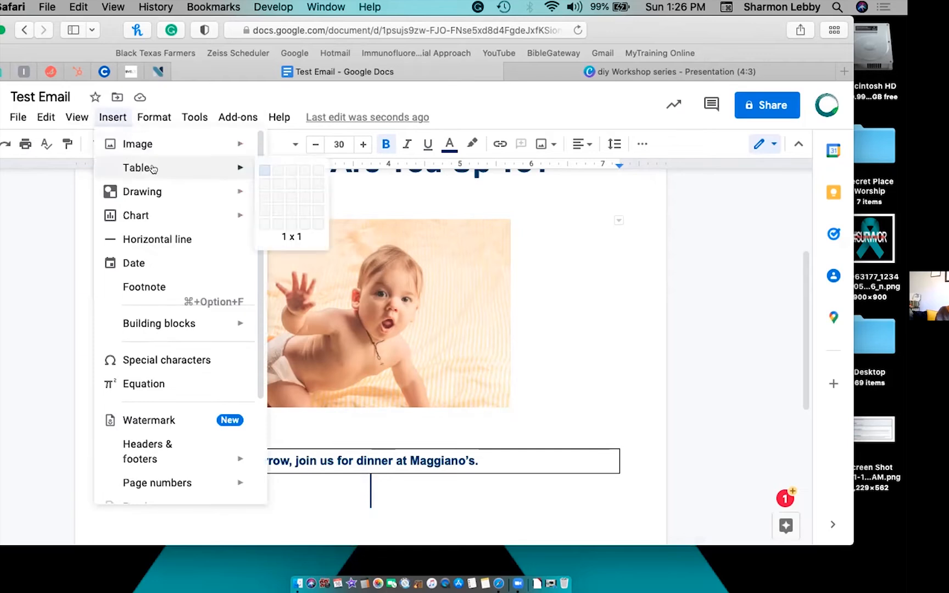
click(259, 171)
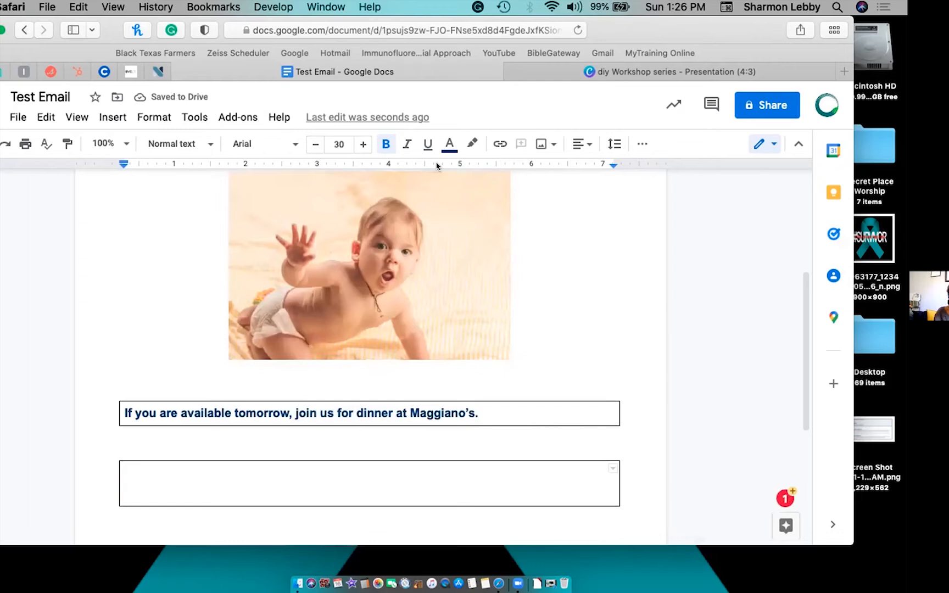
text(R)
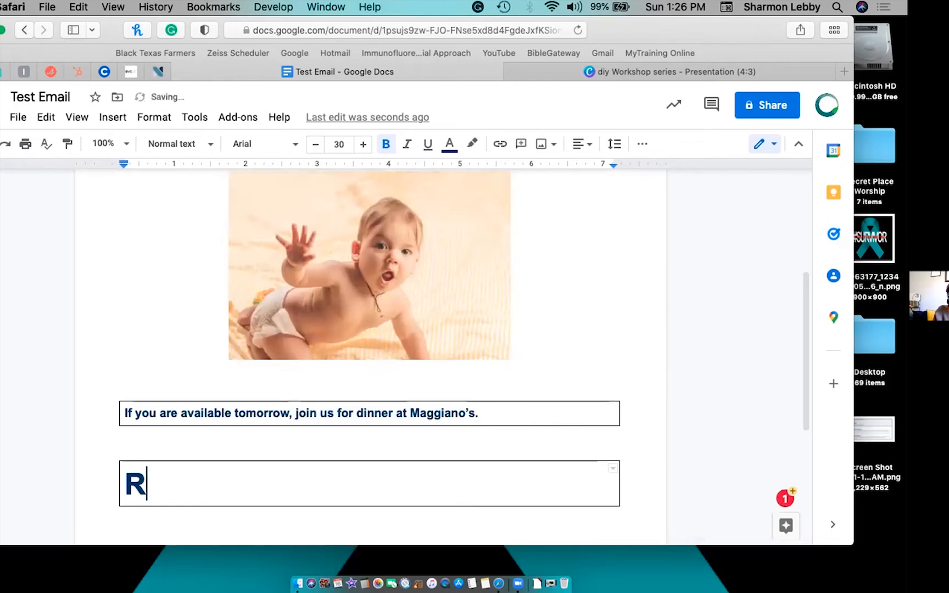
text(SVP)
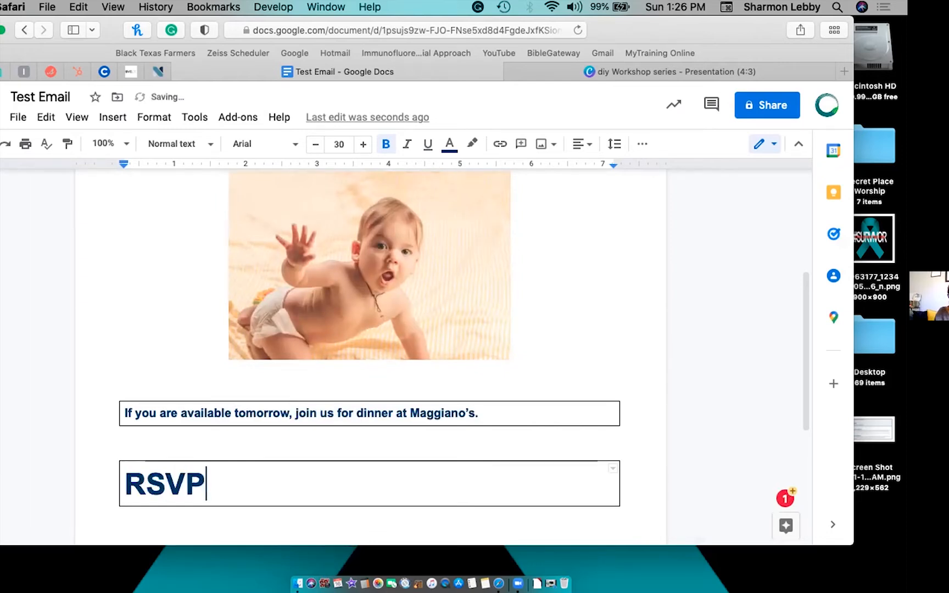
click(584, 144)
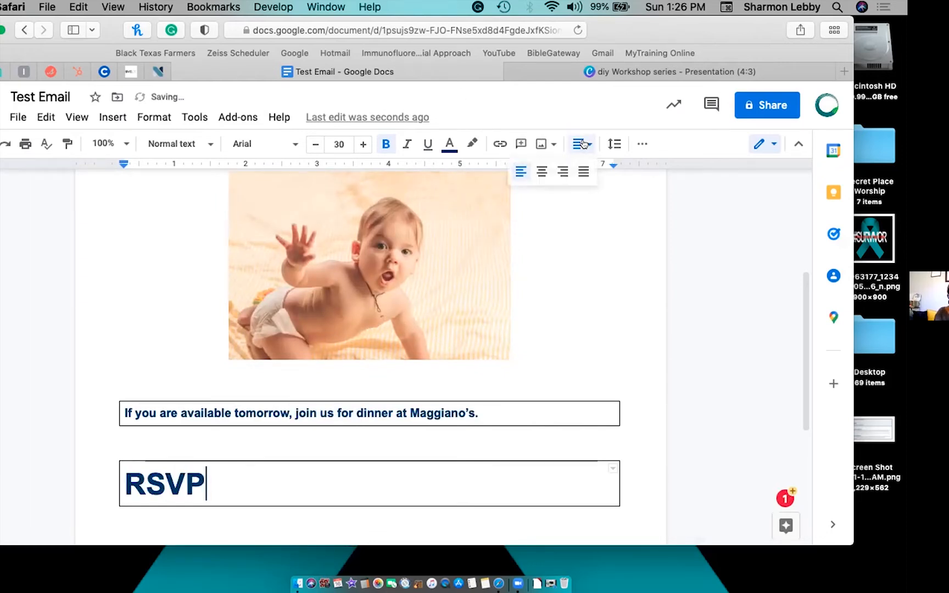
click(540, 172)
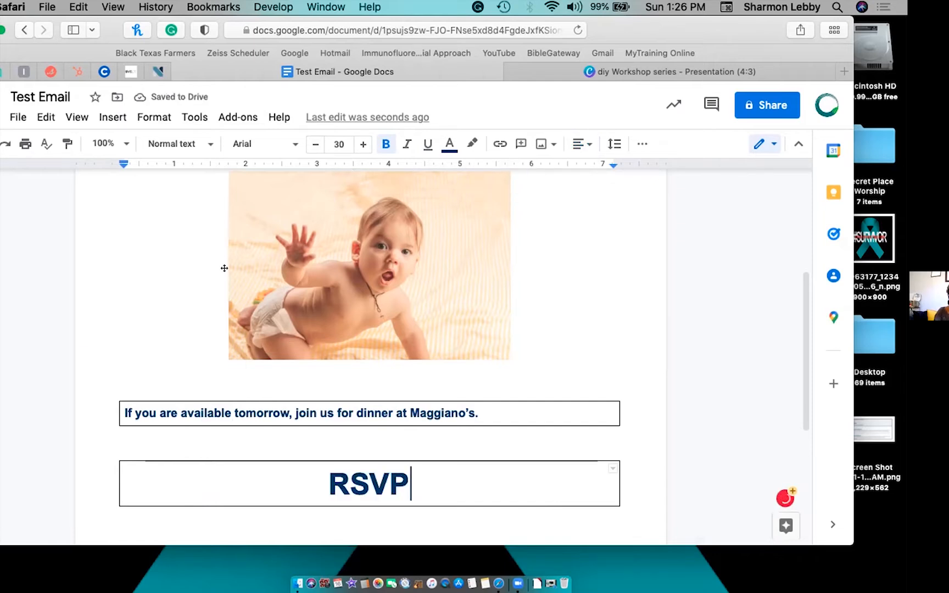
right_click(196, 486)
Set the RSVP table's border to 0 pt and its cell background to light green.
click(240, 471)
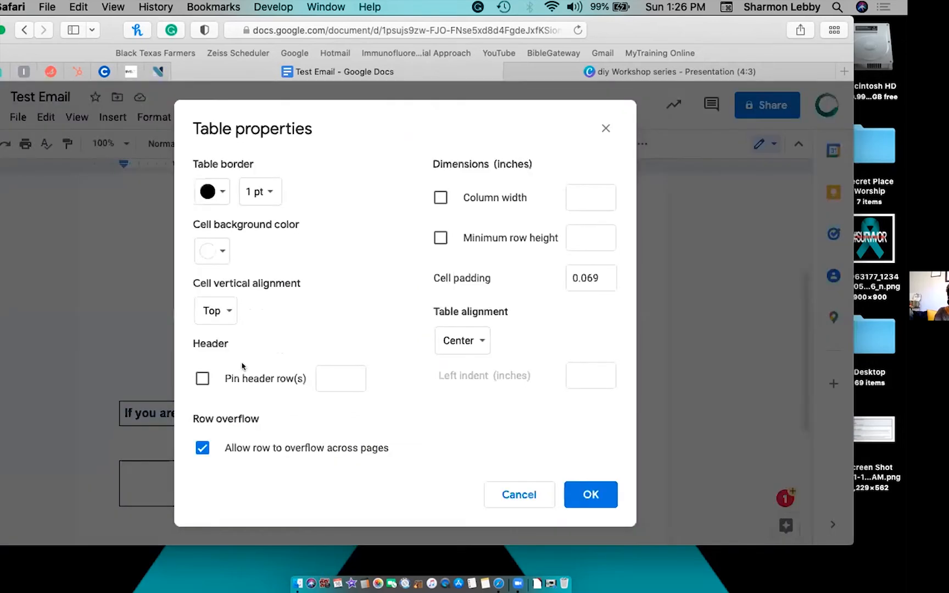
click(254, 194)
click(265, 223)
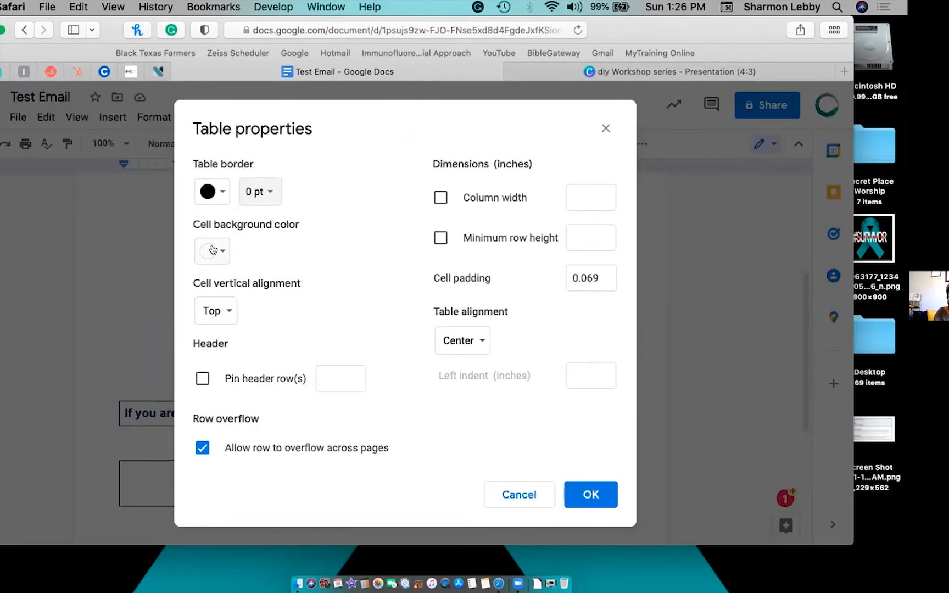
click(214, 250)
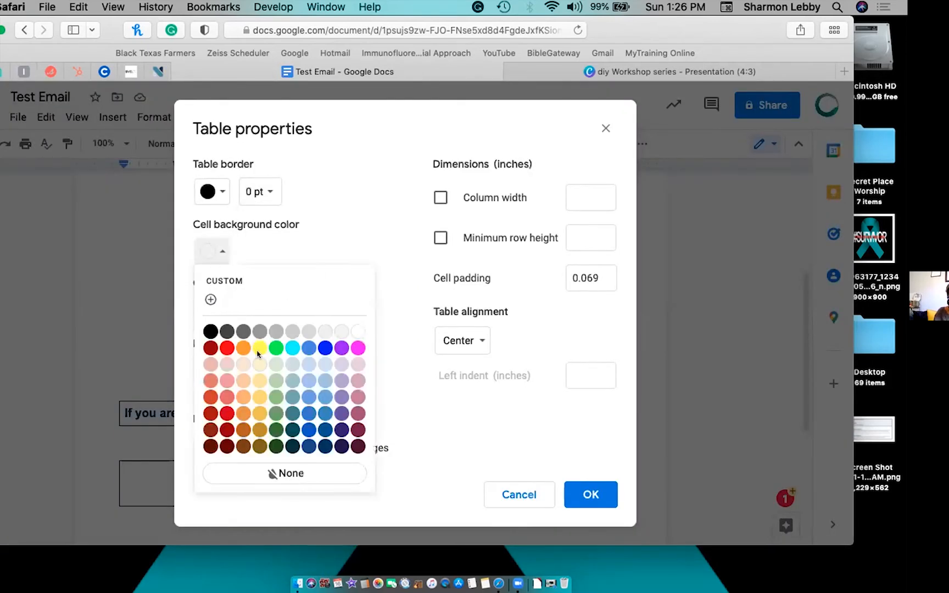
click(276, 397)
click(586, 491)
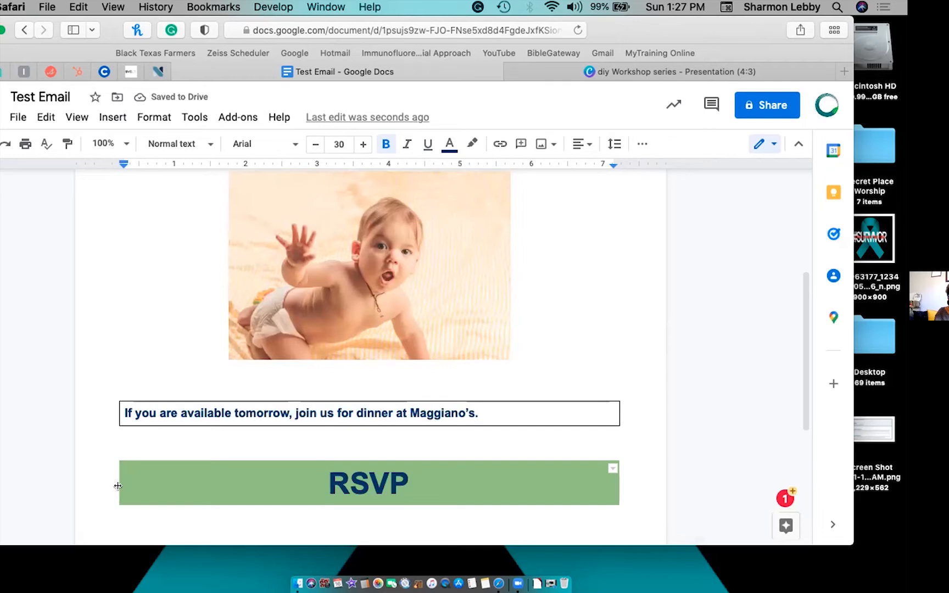
Narrow the RSVP box from both edges and make its text five sizes smaller.
drag(116, 486, 330, 498)
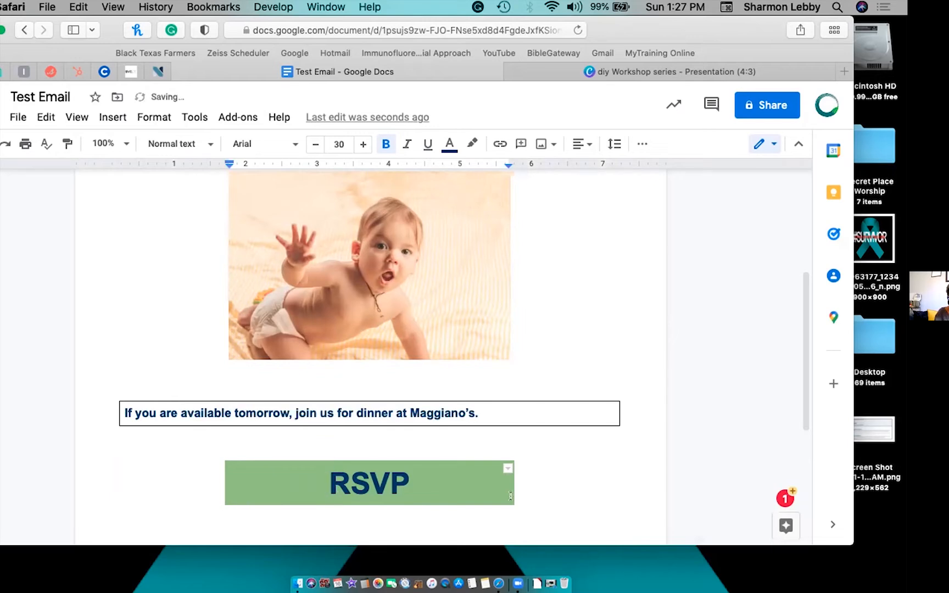
drag(508, 485, 446, 484)
triple_click(376, 479)
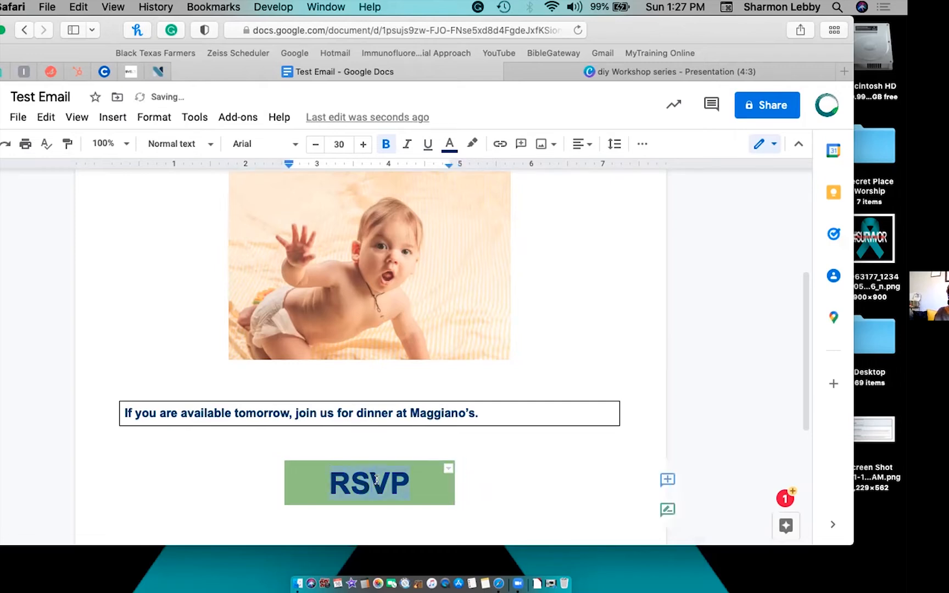
click(313, 144)
click(313, 144)
click(313, 144)
click(313, 144)
click(313, 144)
click(313, 144)
click(313, 144)
click(314, 144)
click(313, 144)
click(314, 143)
click(313, 144)
click(313, 144)
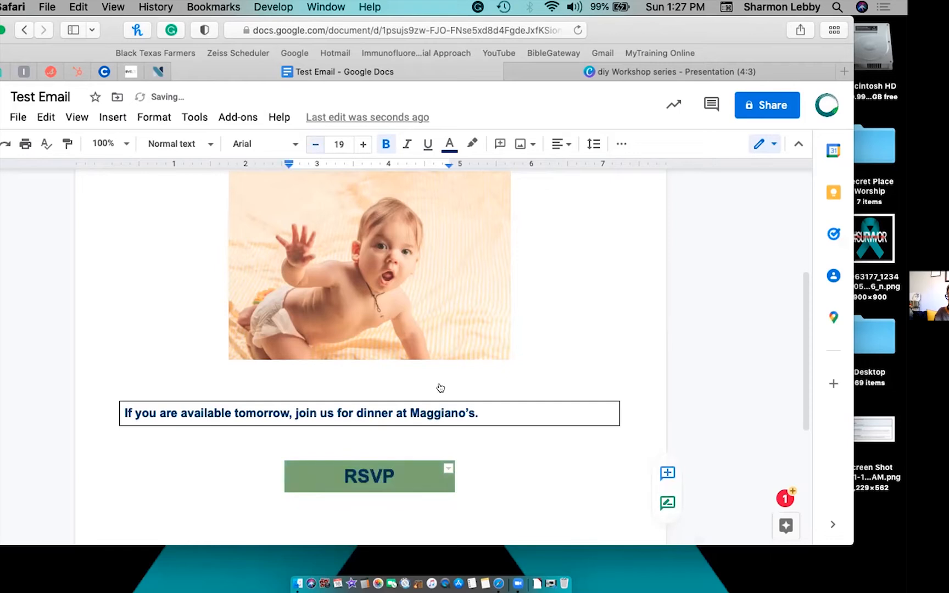
click(485, 474)
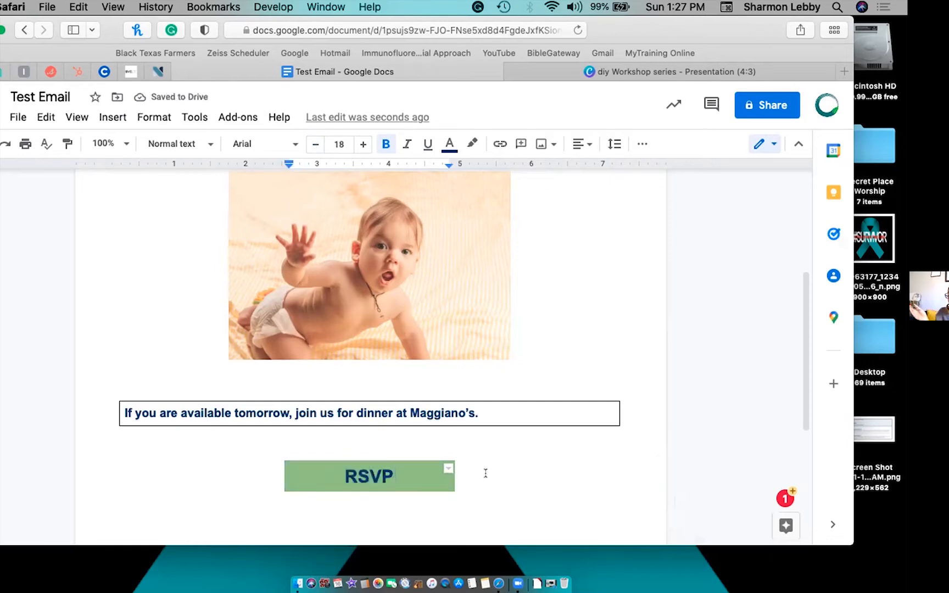
Narrow the RSVP button further from the left and add an empty line below it.
scroll(505, 397, up, 3)
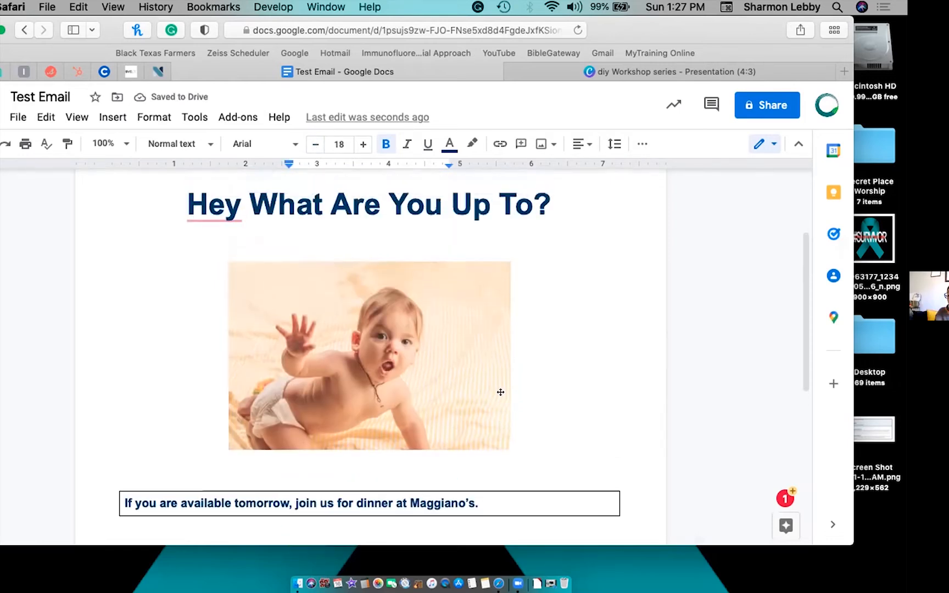
scroll(504, 395, down, 4)
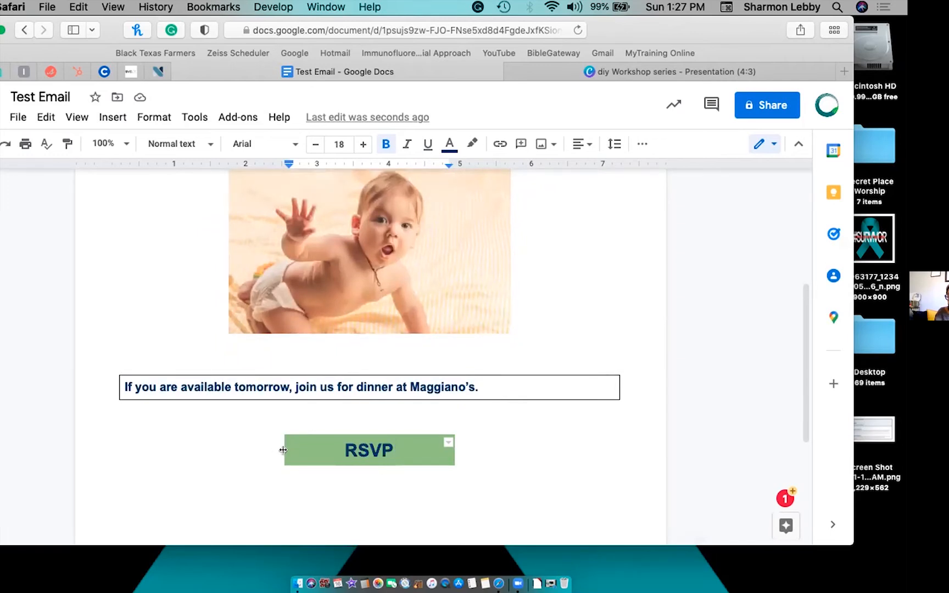
drag(282, 450, 318, 450)
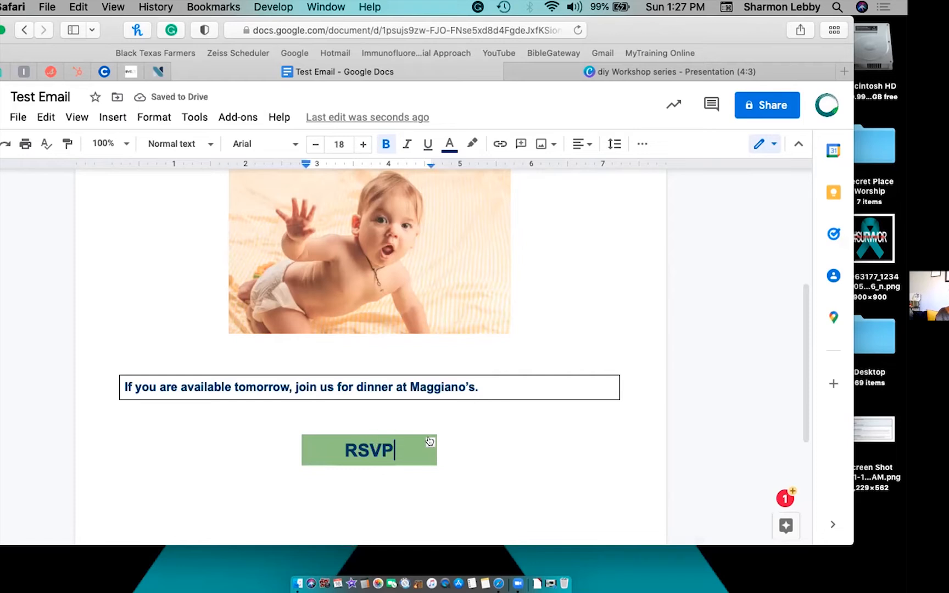
key(Down)
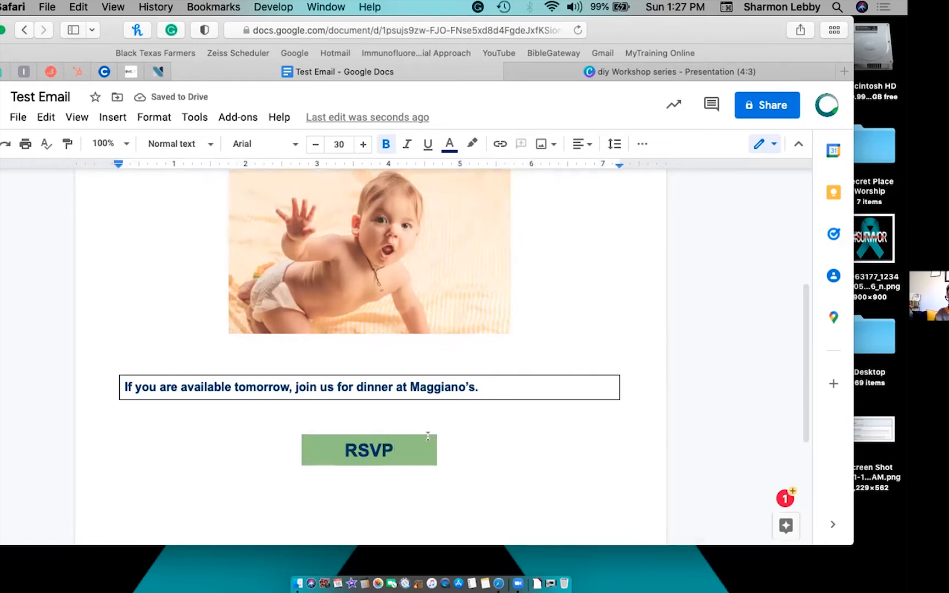
key(Return)
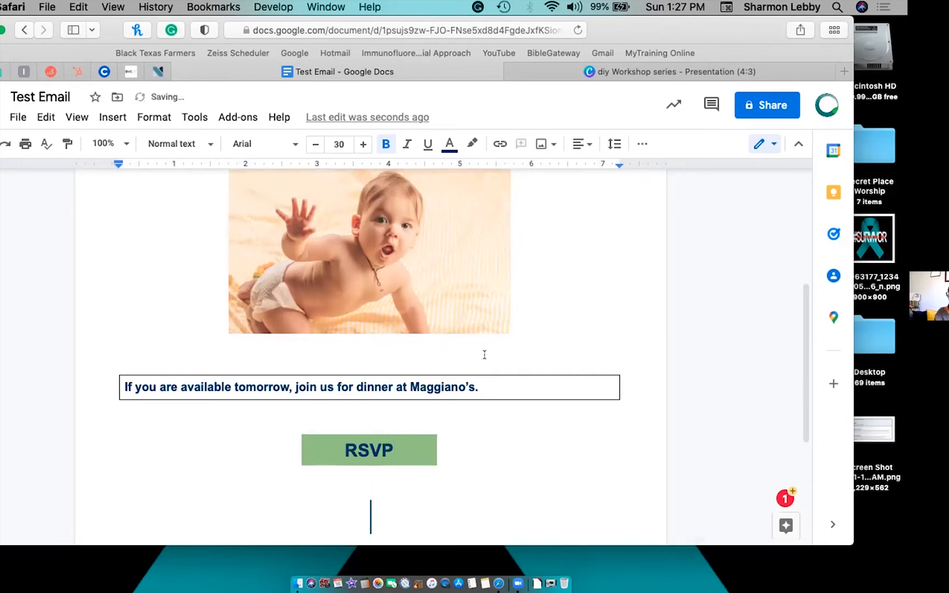
scroll(500, 308, down, 3)
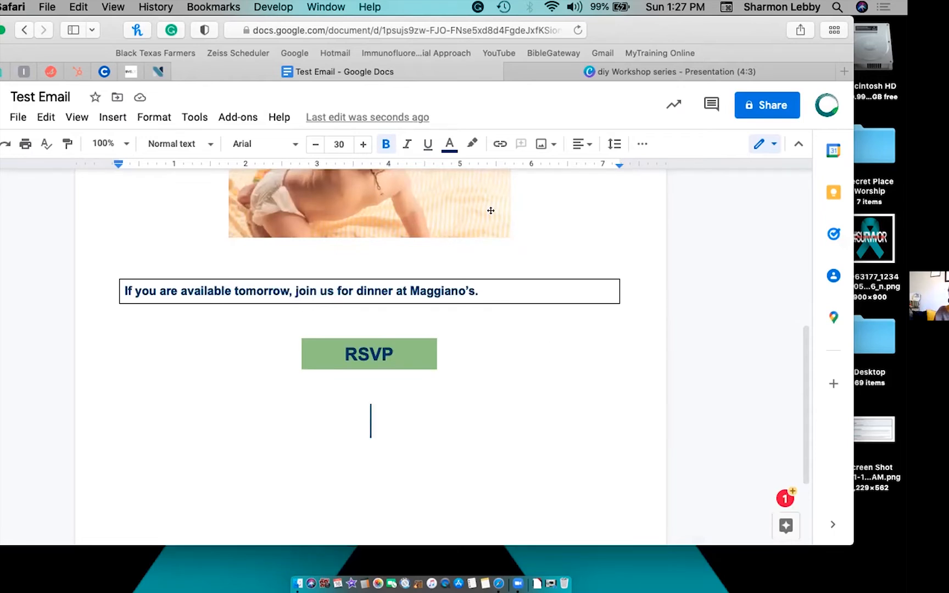
click(334, 141)
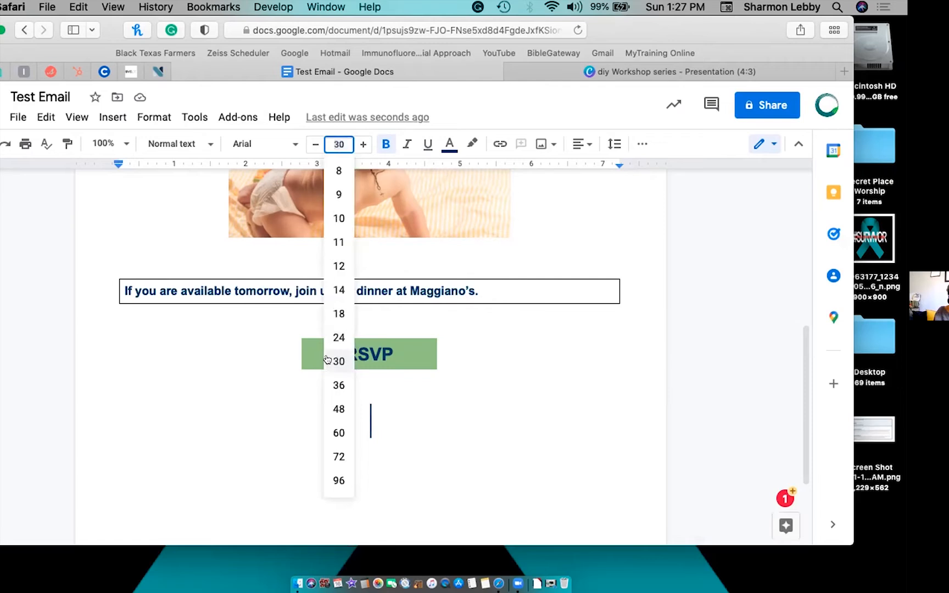
Set the new line's font size to 18, typing then deleting 'Stay Connected'.
click(335, 314)
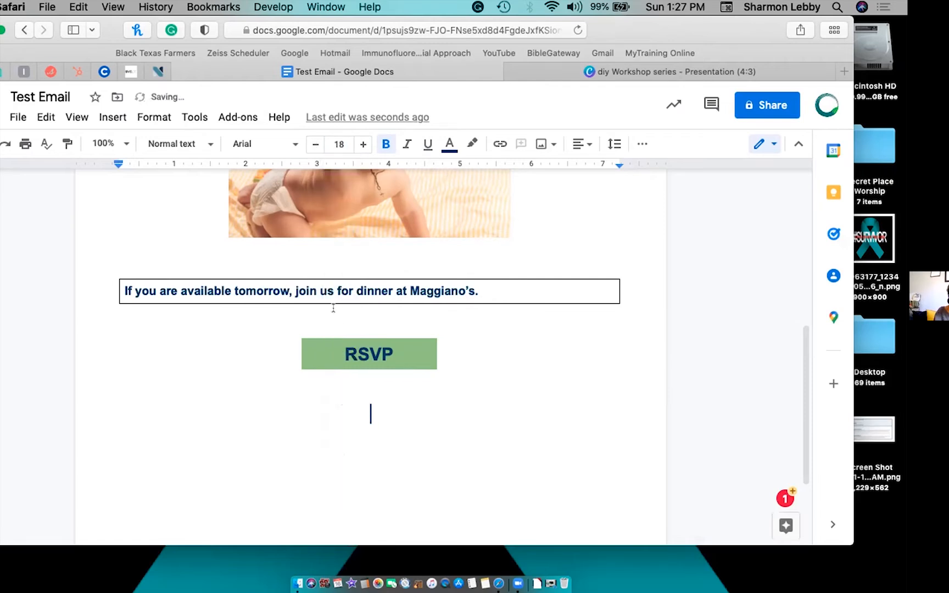
text(Sta)
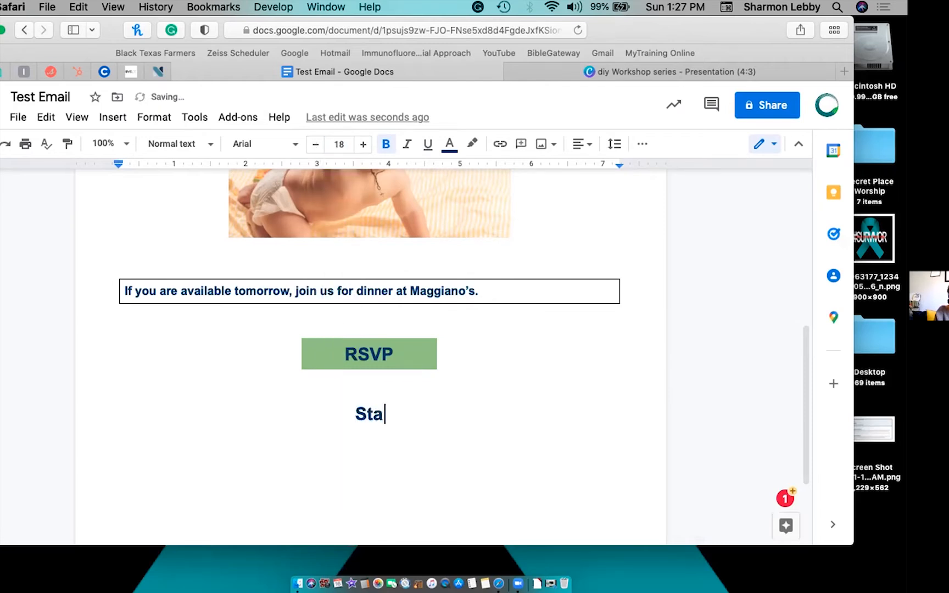
text(y Con)
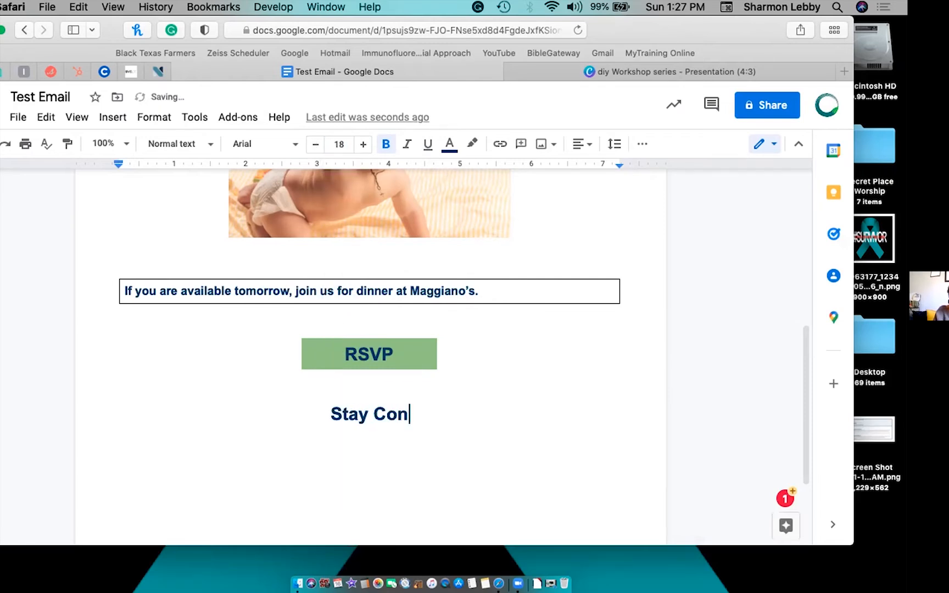
text(nected)
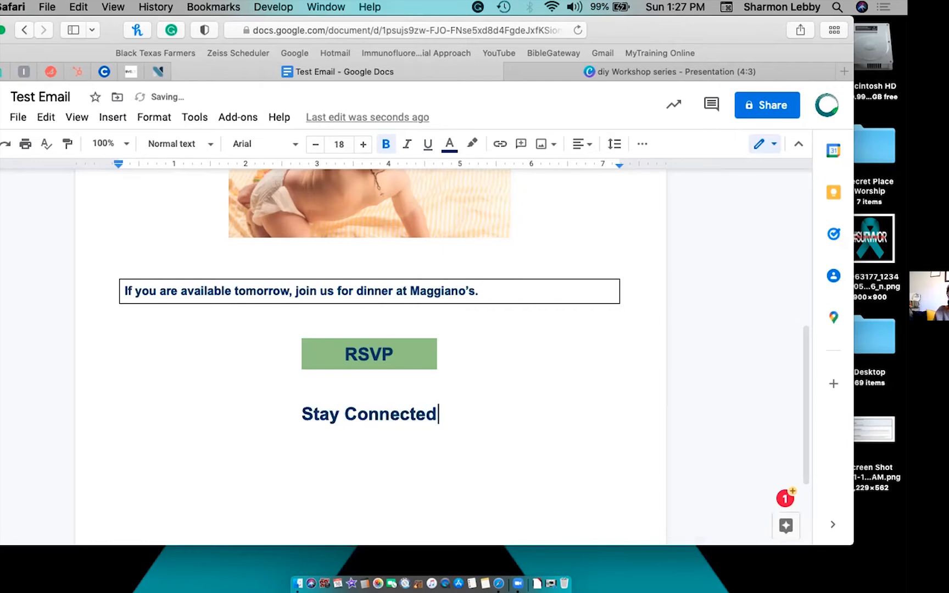
key(BackSpace)
key(BackSpace)
key(BackSpace)
key(BackSpace)
key(BackSpace)
key(BackSpace)
key(BackSpace)
key(BackSpace)
key(BackSpace)
key(BackSpace)
key(BackSpace)
key(BackSpace)
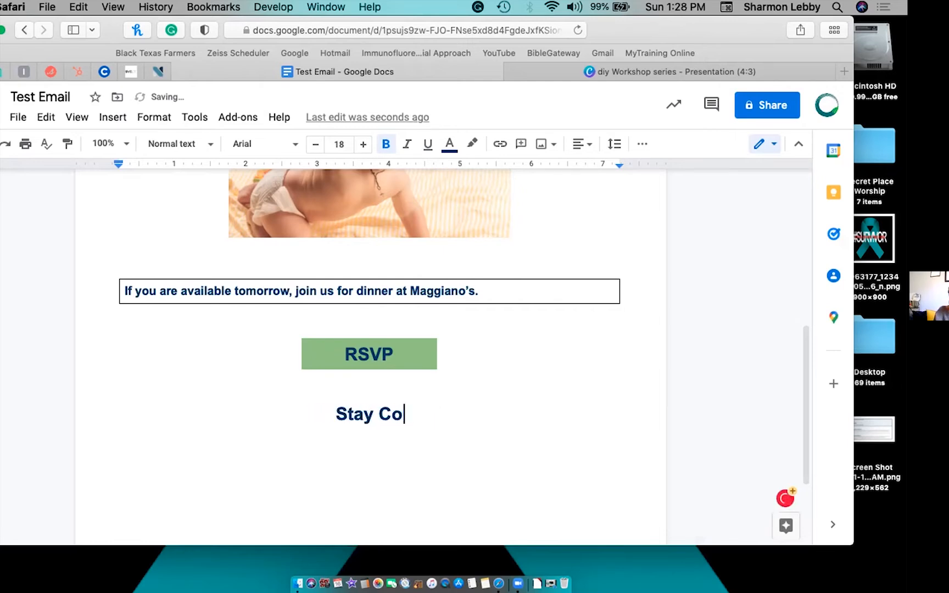
key(BackSpace)
key(BackSpace)
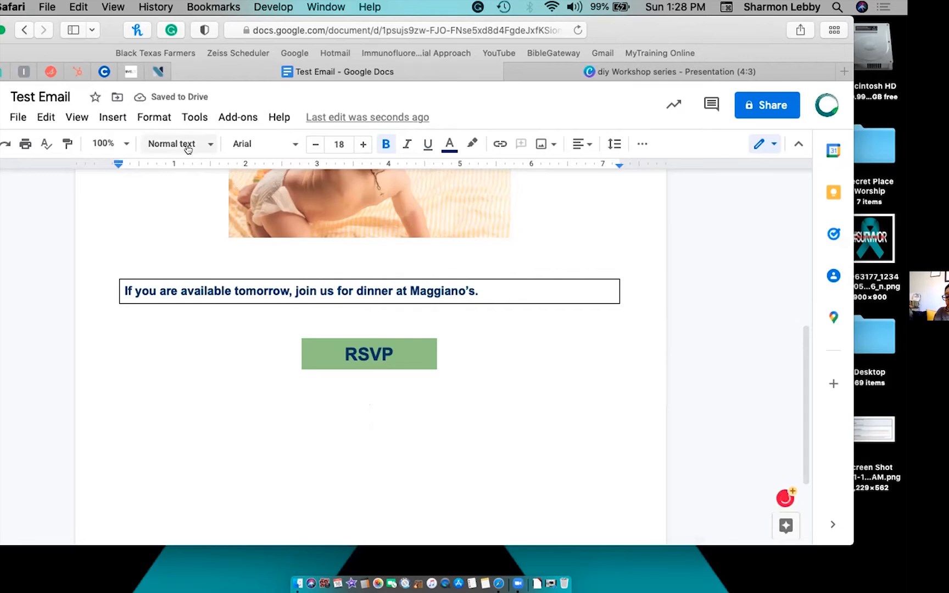
Insert an empty 1x1 table below the RSVP button.
click(112, 117)
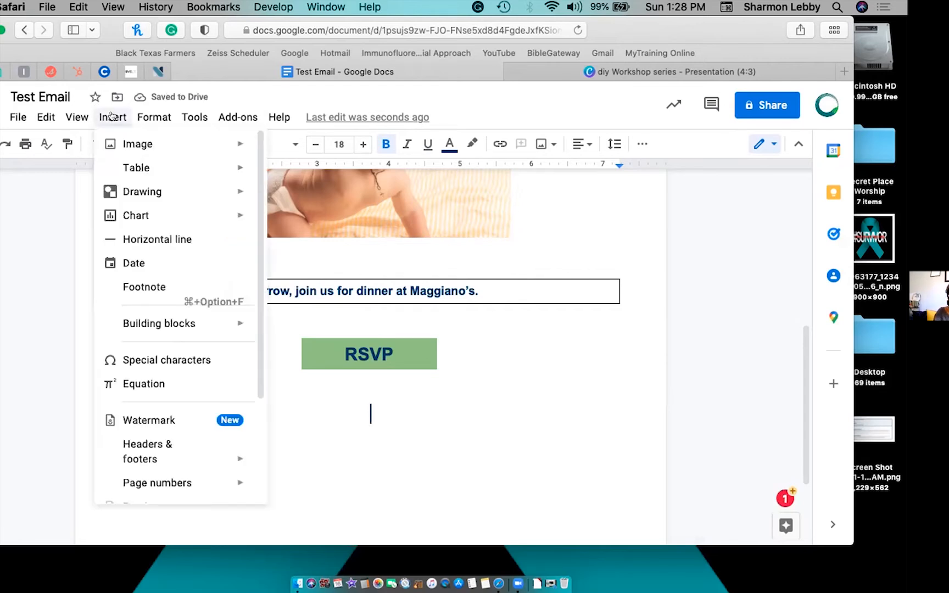
click(259, 171)
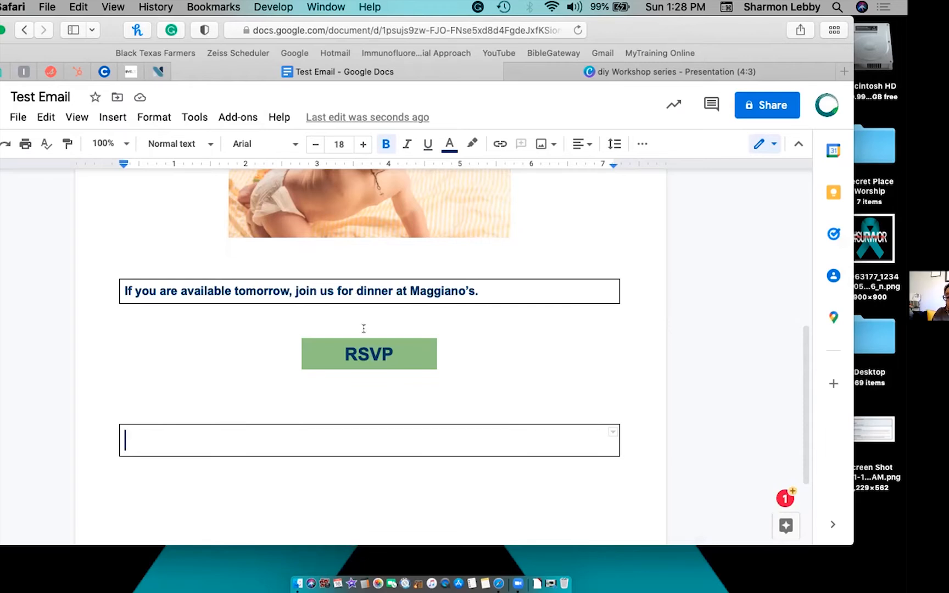
drag(342, 352, 390, 350)
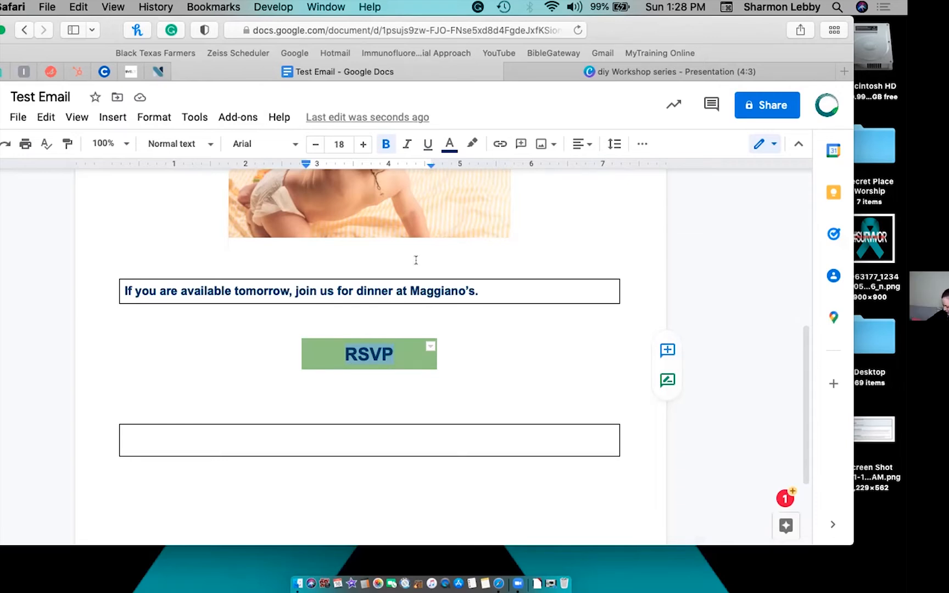
Link RSVP to the Ethical Network of San Antonio site, ethicalnetworksa.org.
click(499, 145)
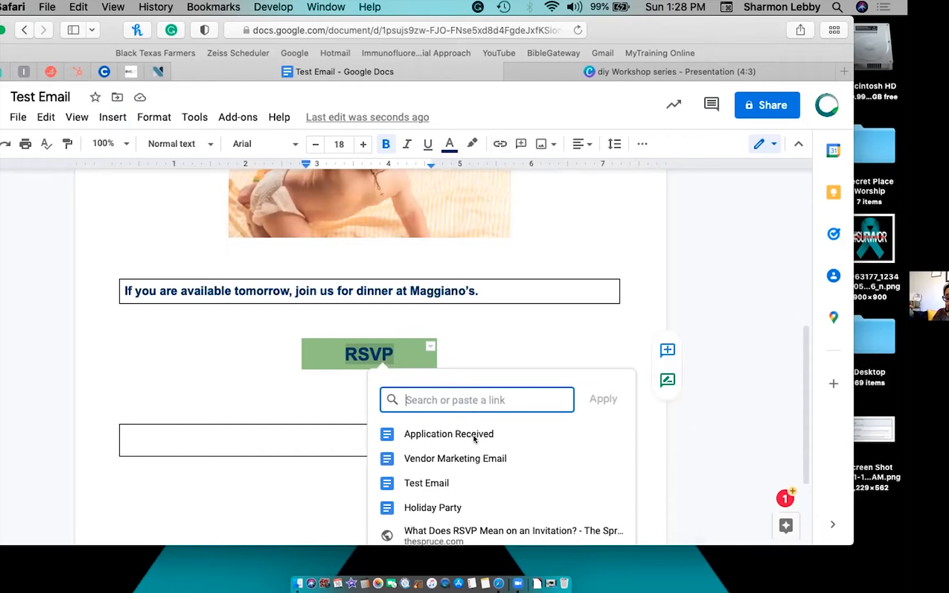
scroll(472, 450, down, 2)
scroll(474, 463, down, 2)
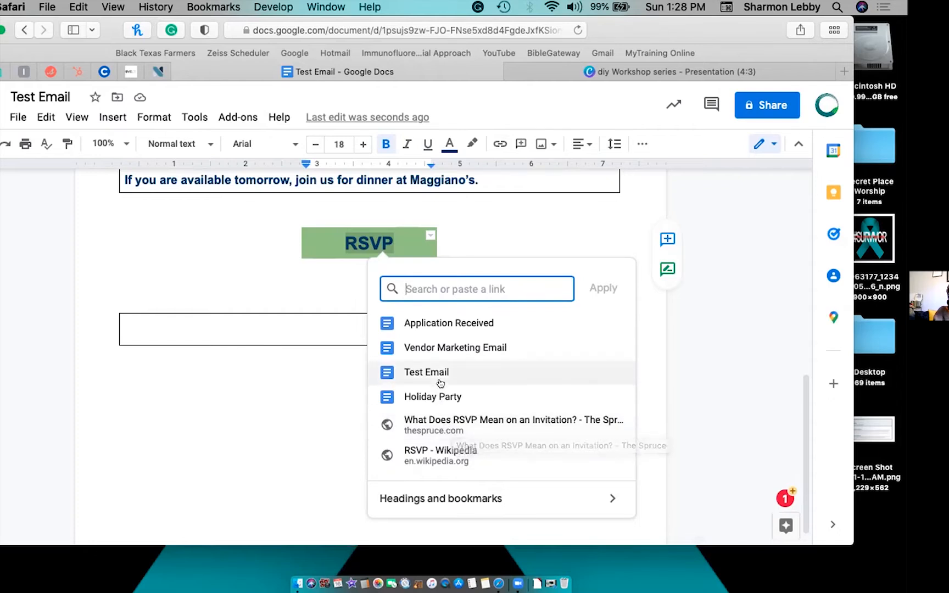
text(ethi)
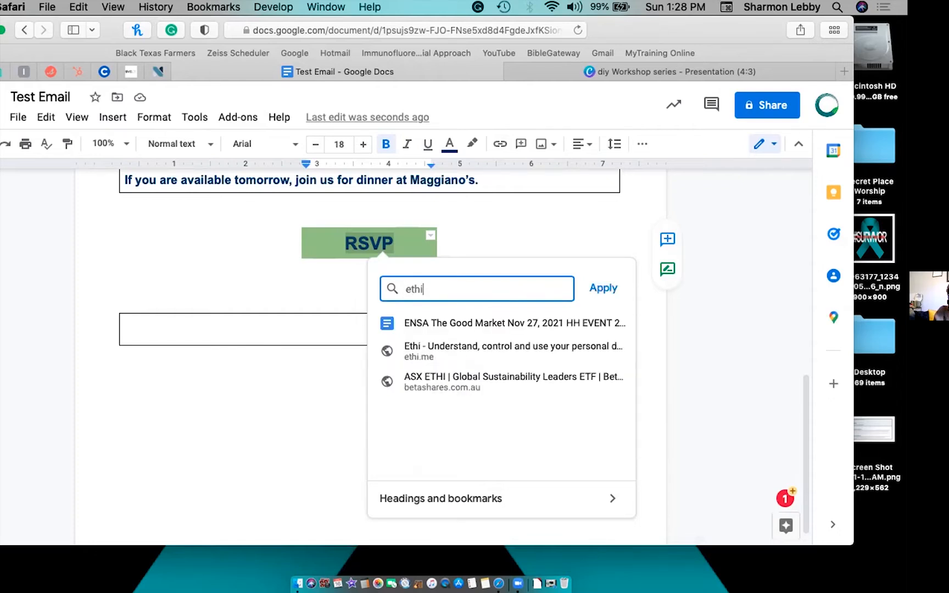
text(calnetwork)
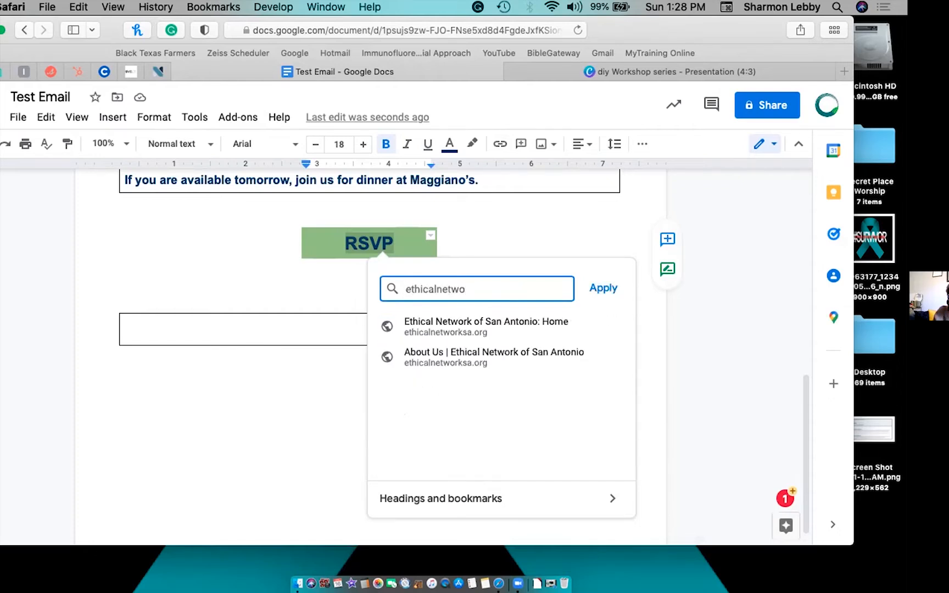
click(455, 322)
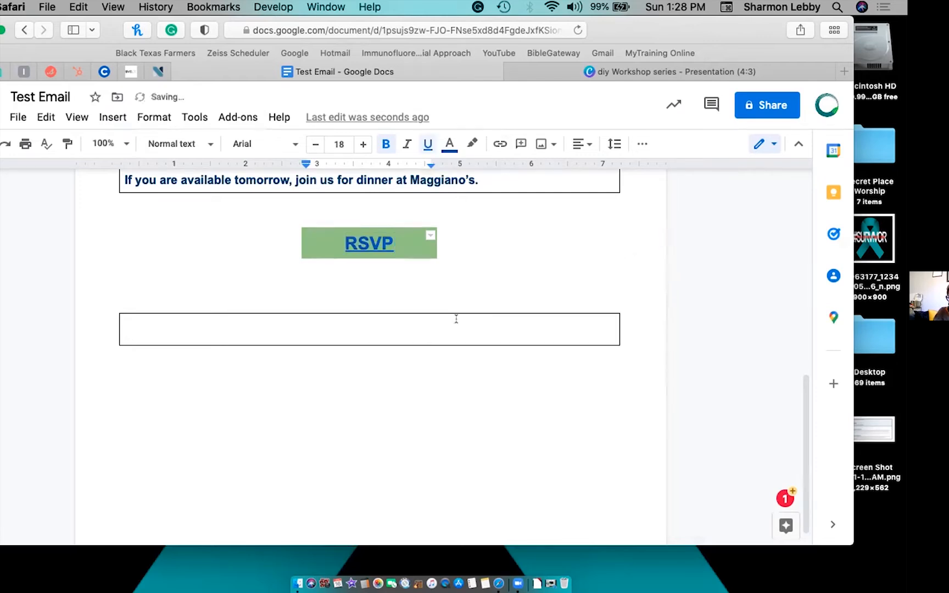
click(384, 242)
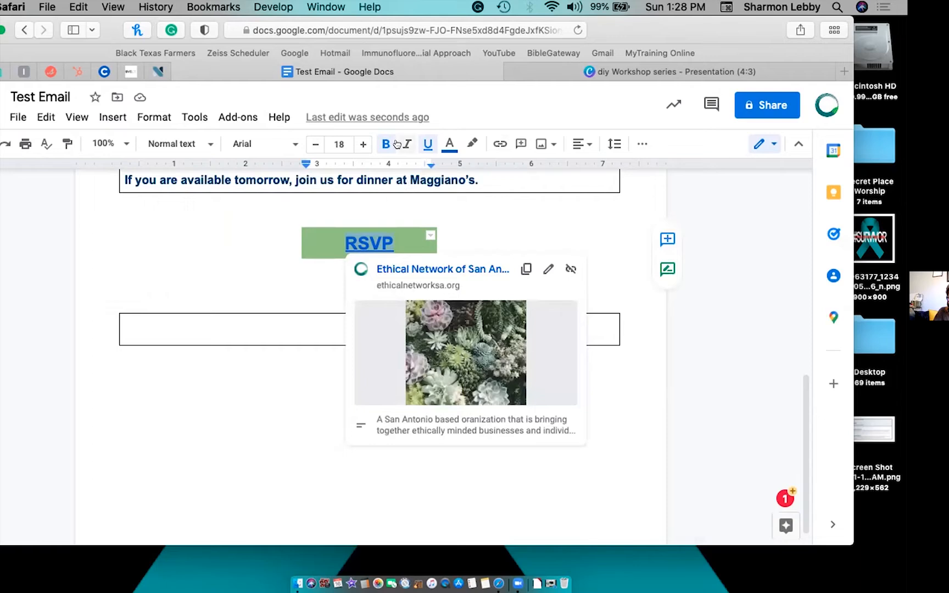
Remove the underline from RSVP, colour it dark navy, and verify the link destination.
click(427, 145)
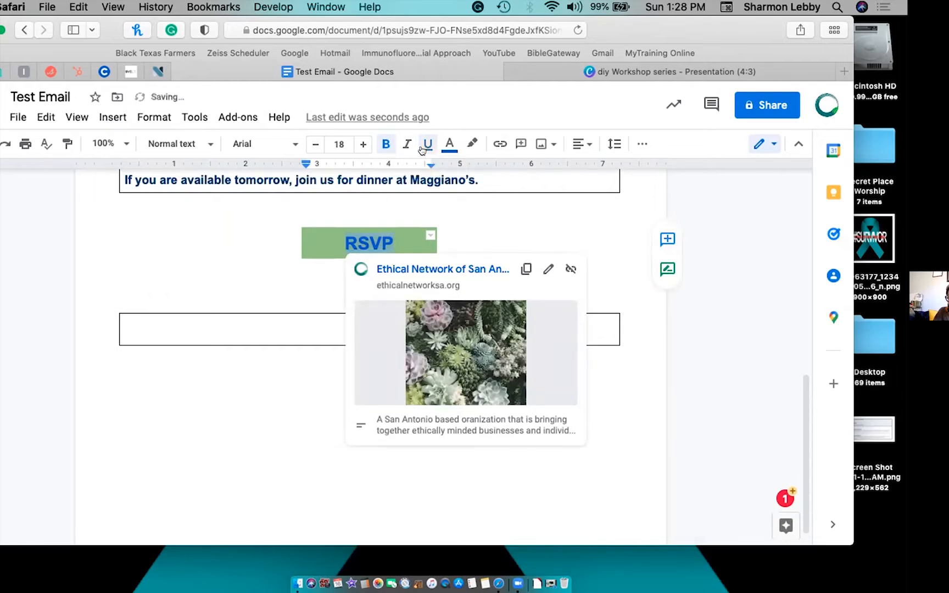
click(446, 144)
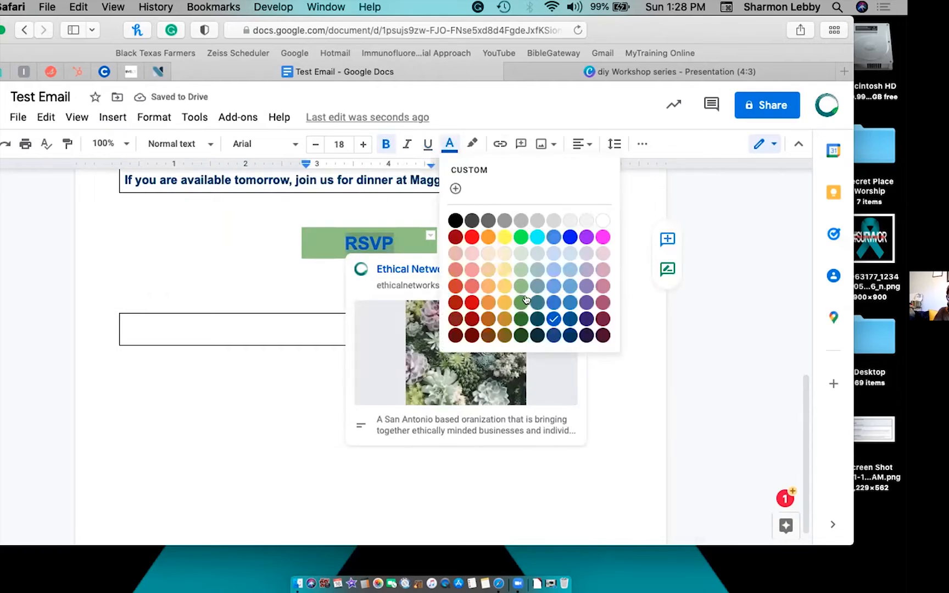
click(567, 333)
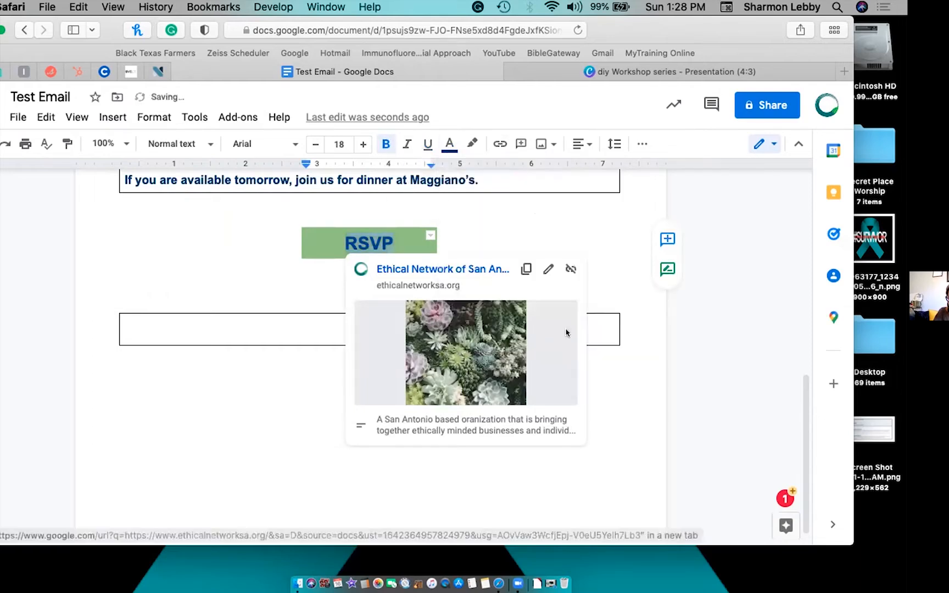
click(279, 274)
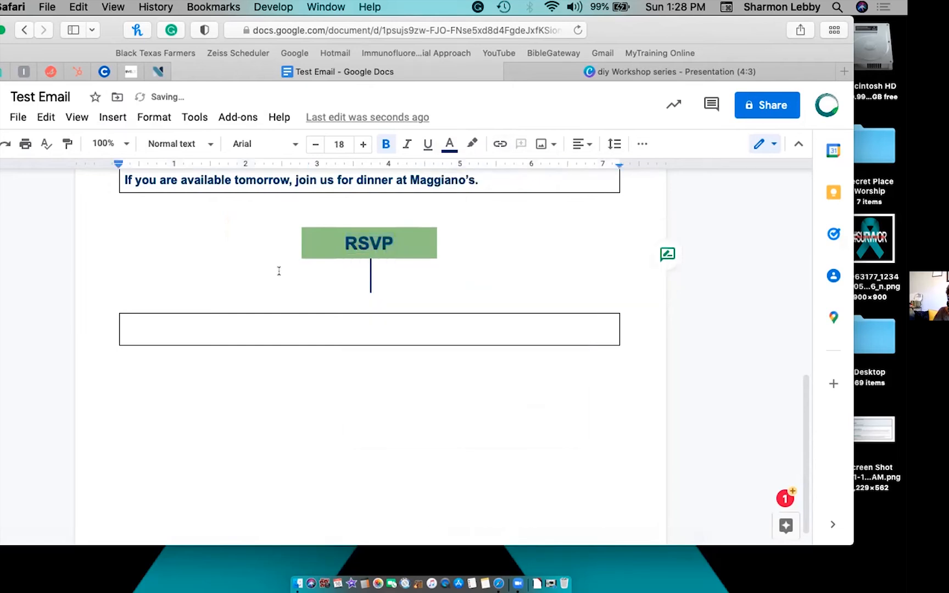
click(373, 238)
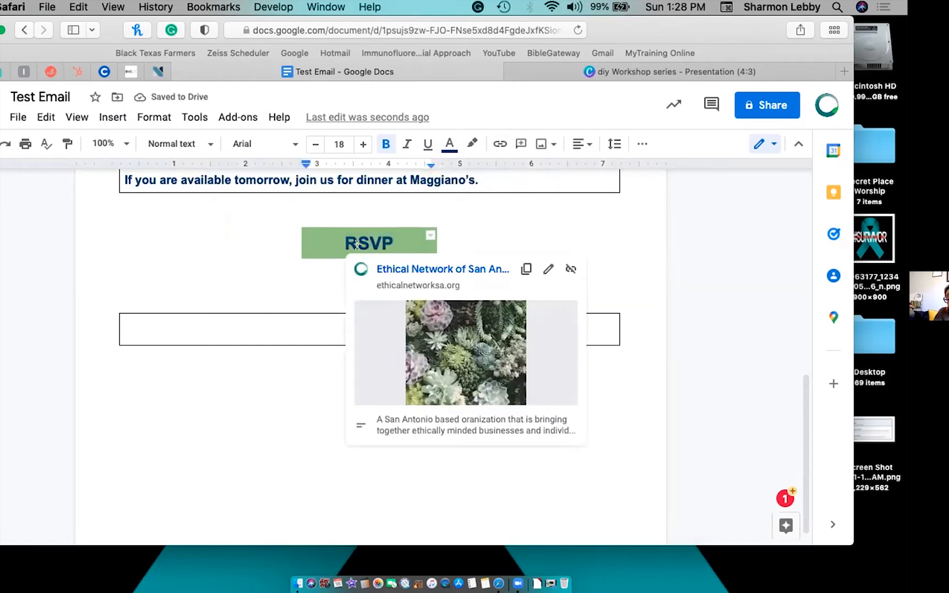
click(306, 279)
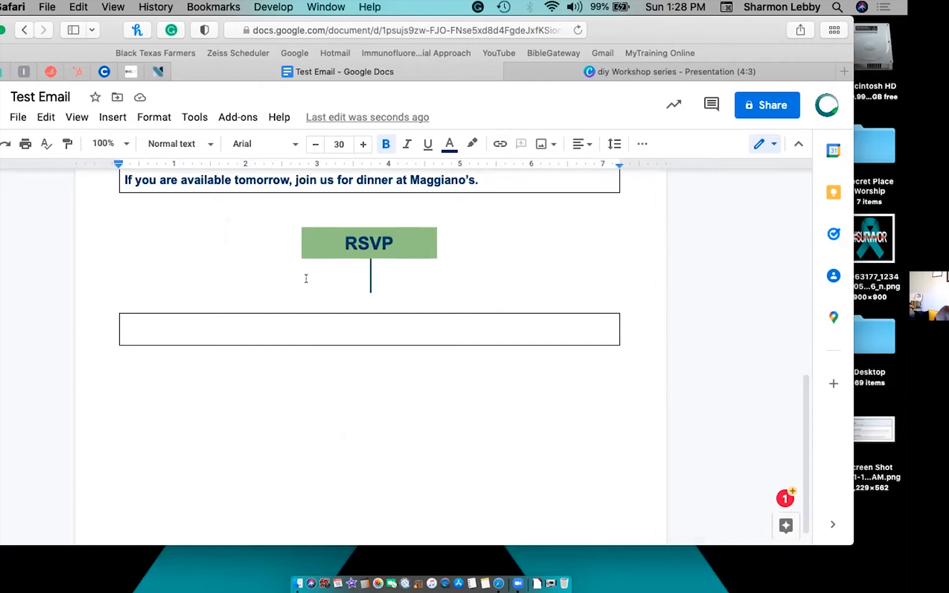
Left-align the line below RSVP and delete the empty line above the empty box.
key(super+shift+l)
click(371, 303)
key(BackSpace)
key(BackSpace)
Type a centred 'Stay Connected!' heading inside the empty box.
click(379, 295)
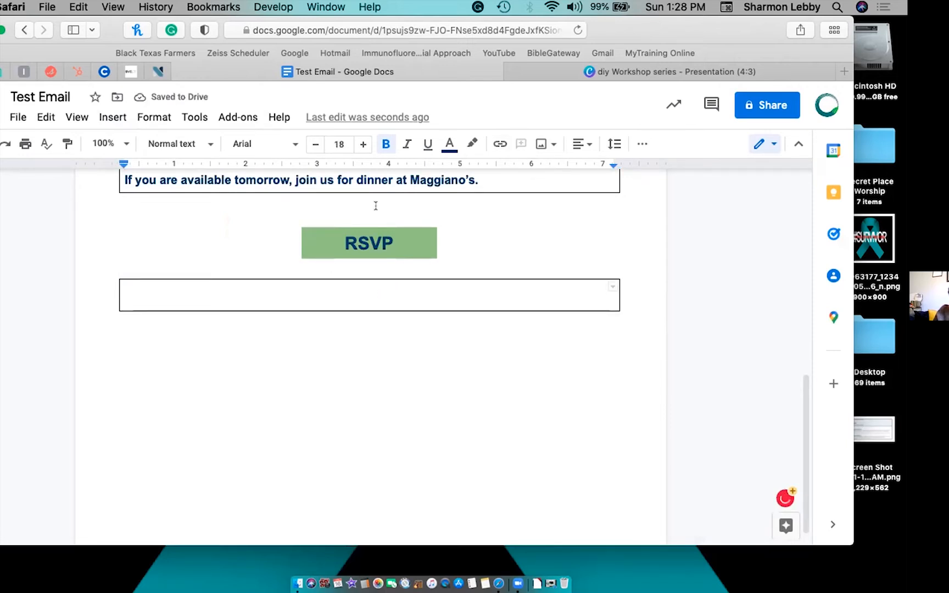
click(581, 145)
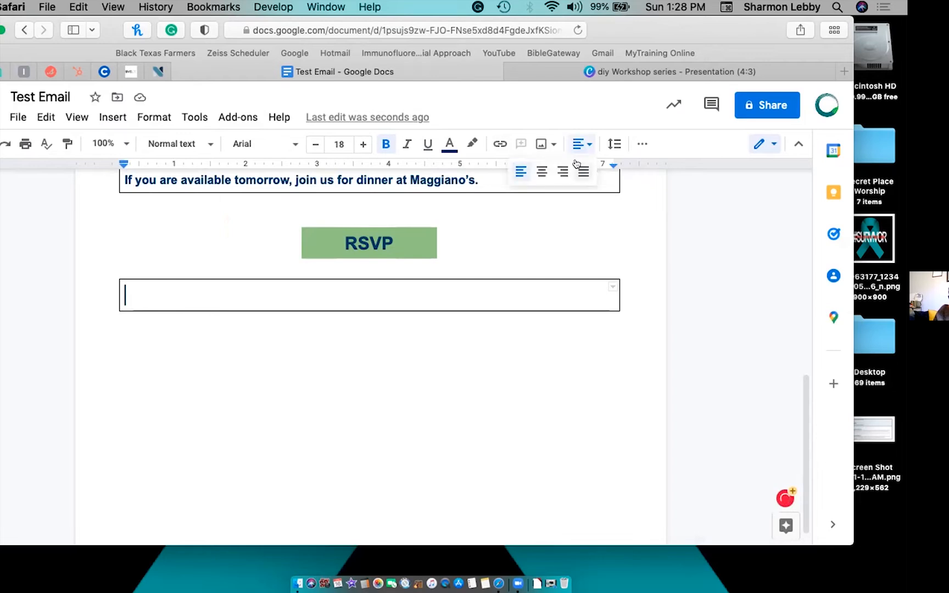
click(542, 171)
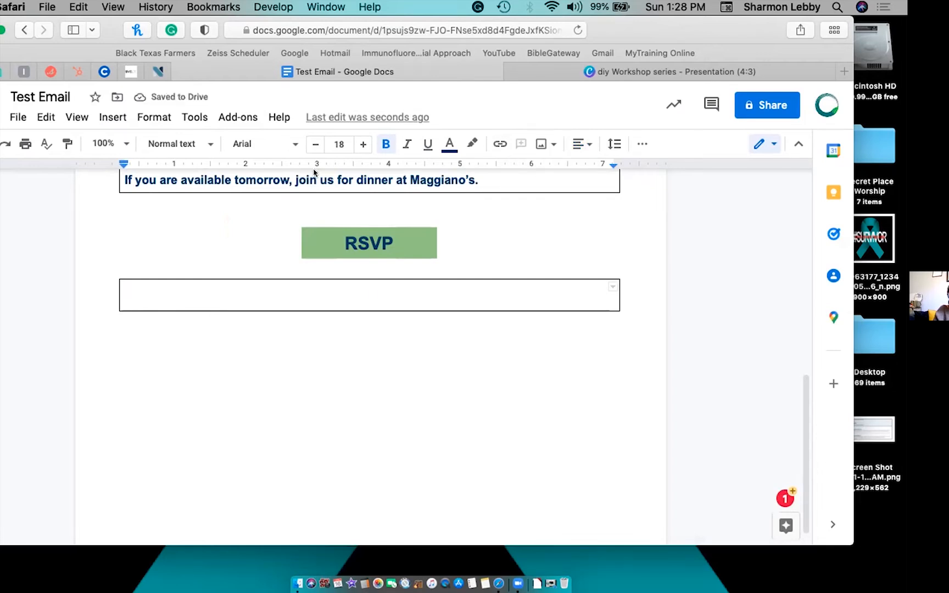
text(Stay Connected)
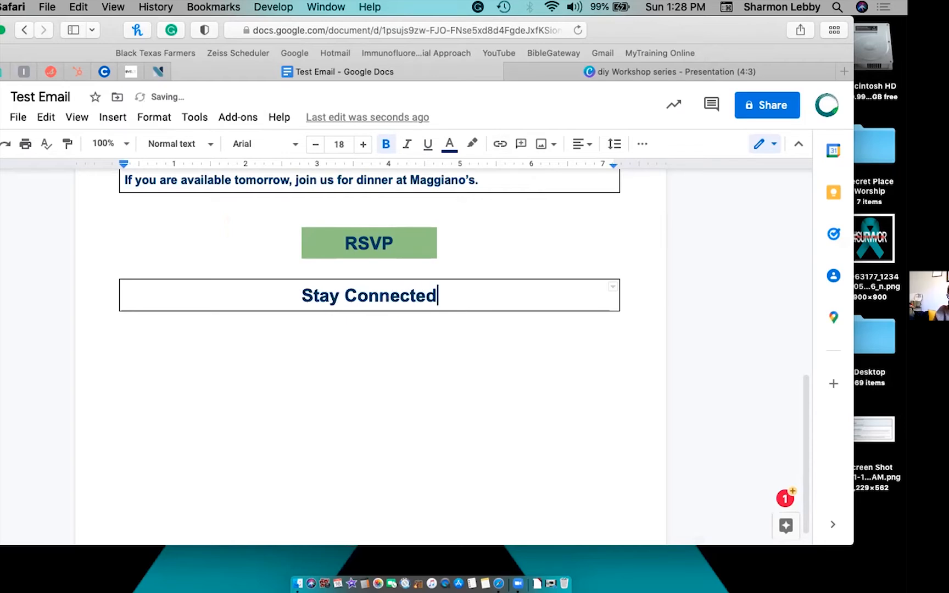
text(!)
click(371, 322)
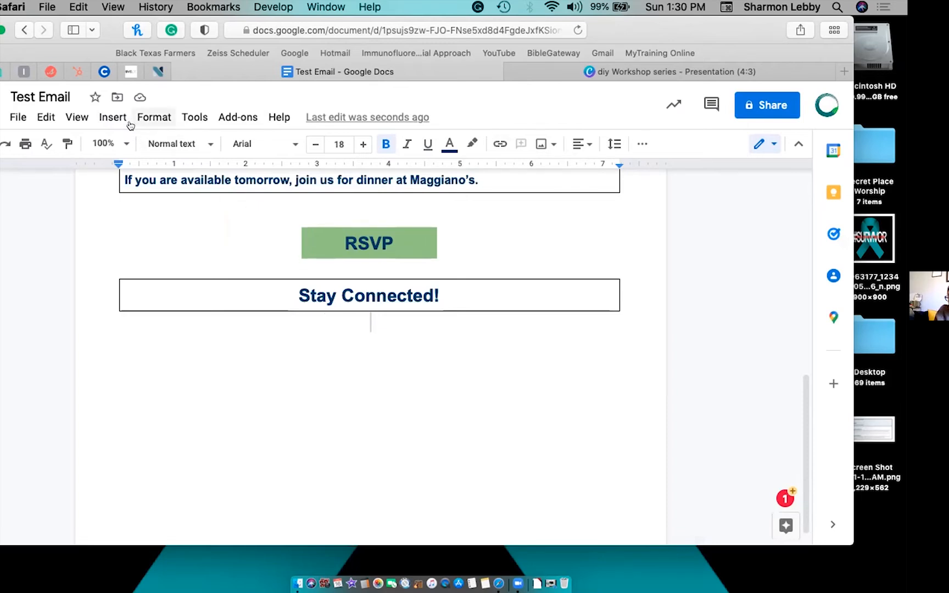
Insert a 3x1 table below the Stay Connected! box.
click(107, 117)
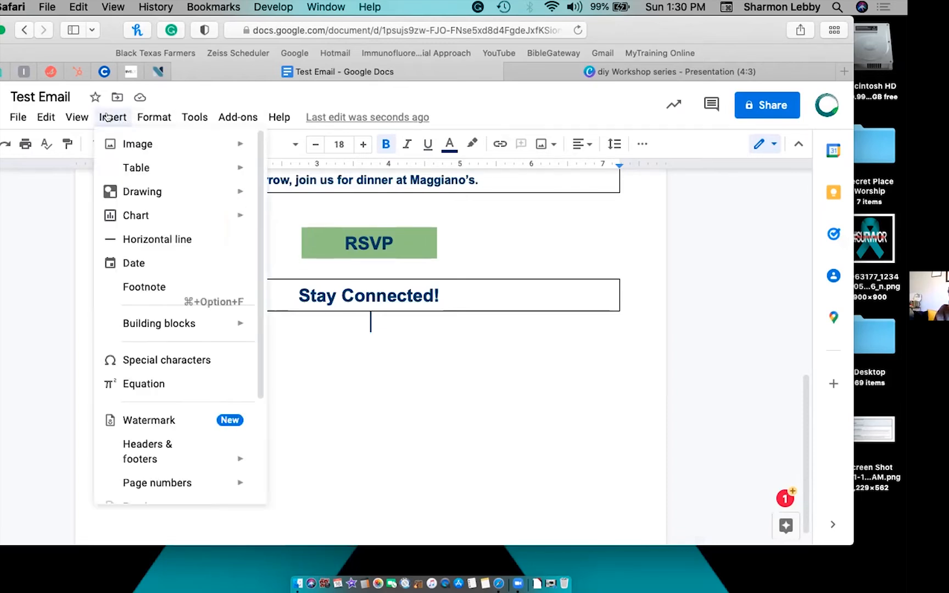
mouse_move(132, 169)
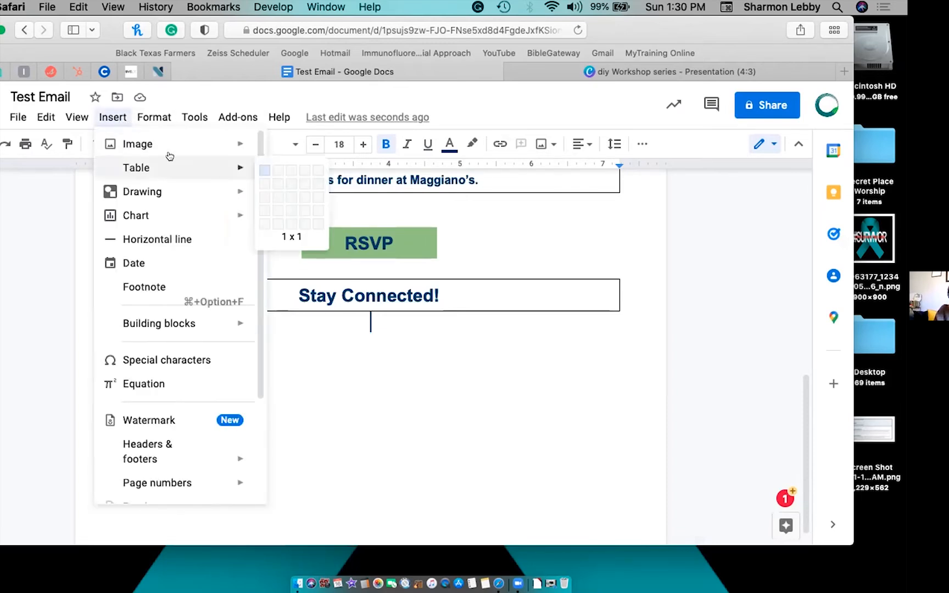
click(284, 175)
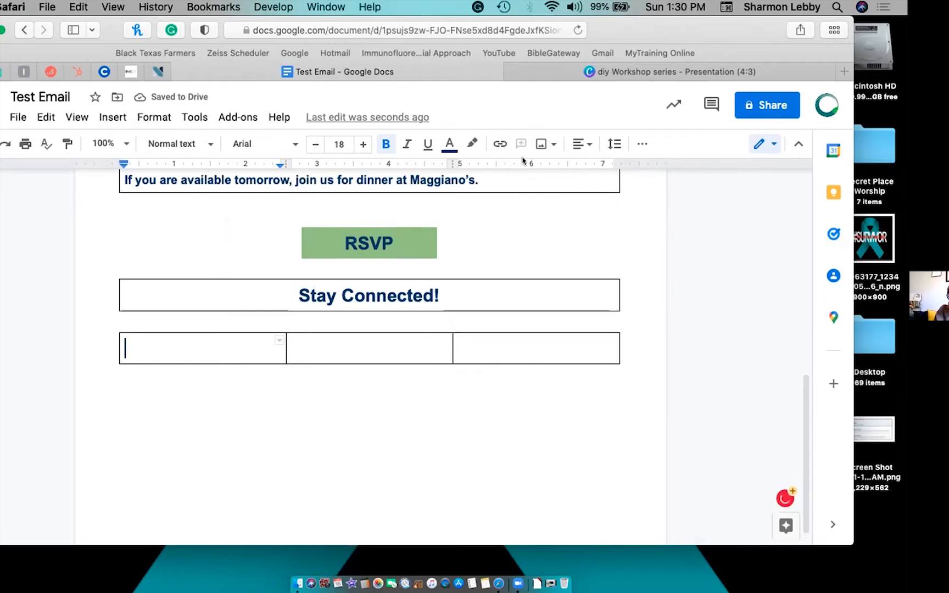
Set the new table's border width to 0 pt in Table properties.
right_click(223, 351)
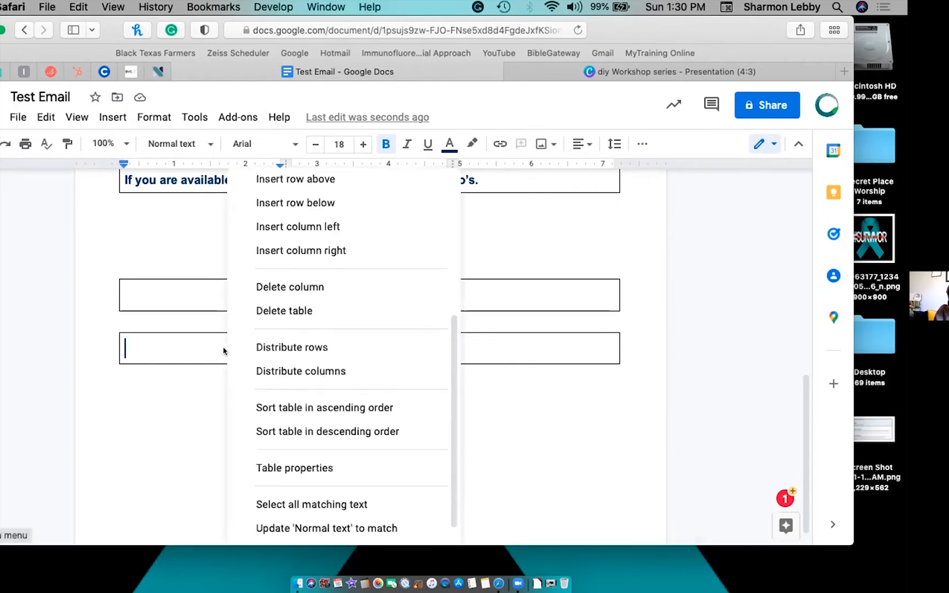
click(290, 467)
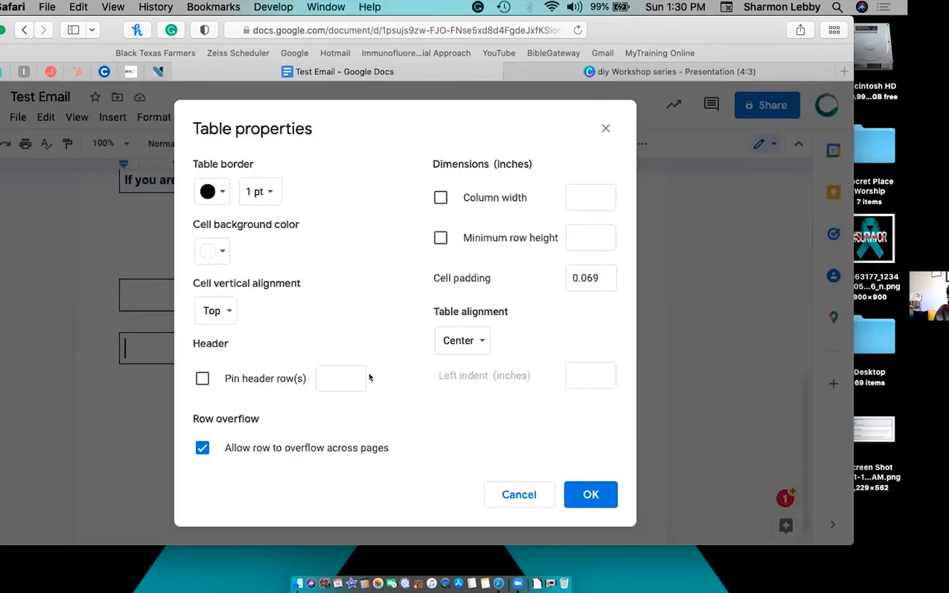
click(272, 192)
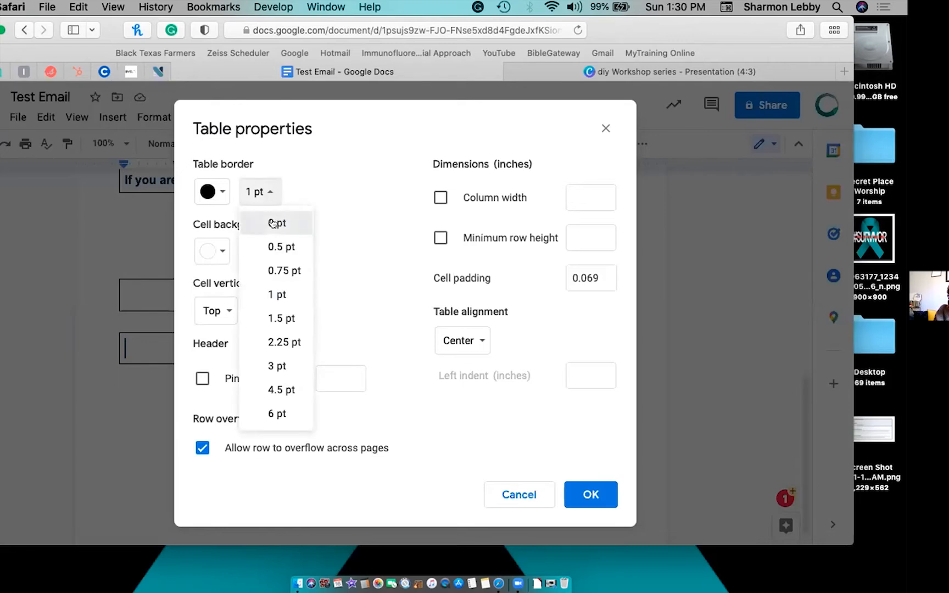
click(272, 223)
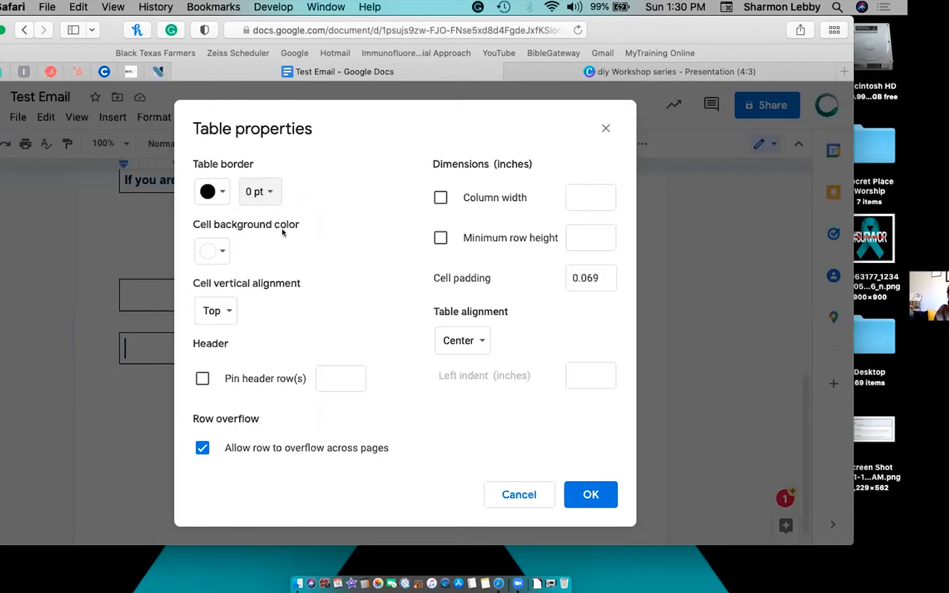
click(595, 491)
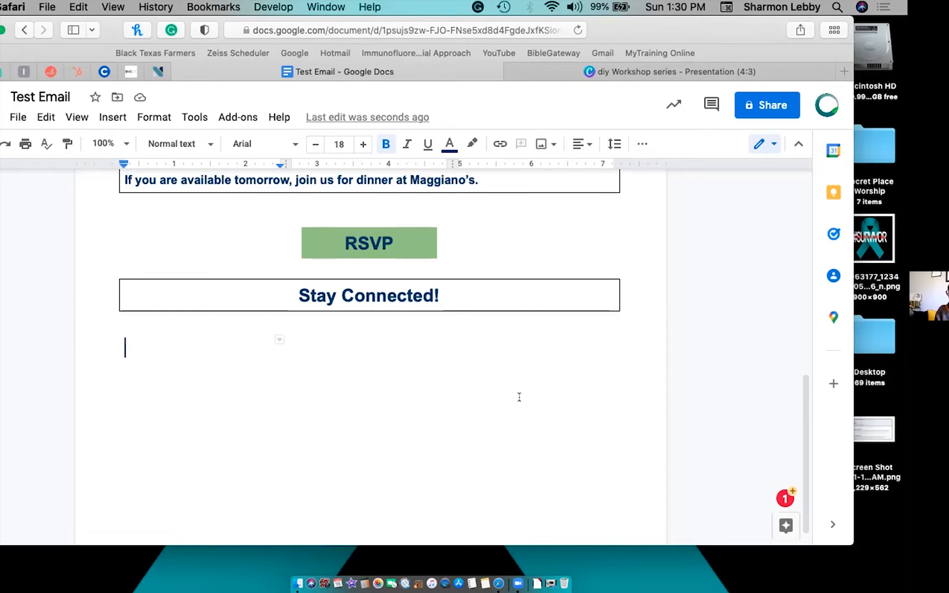
scroll(519, 397, up, 10)
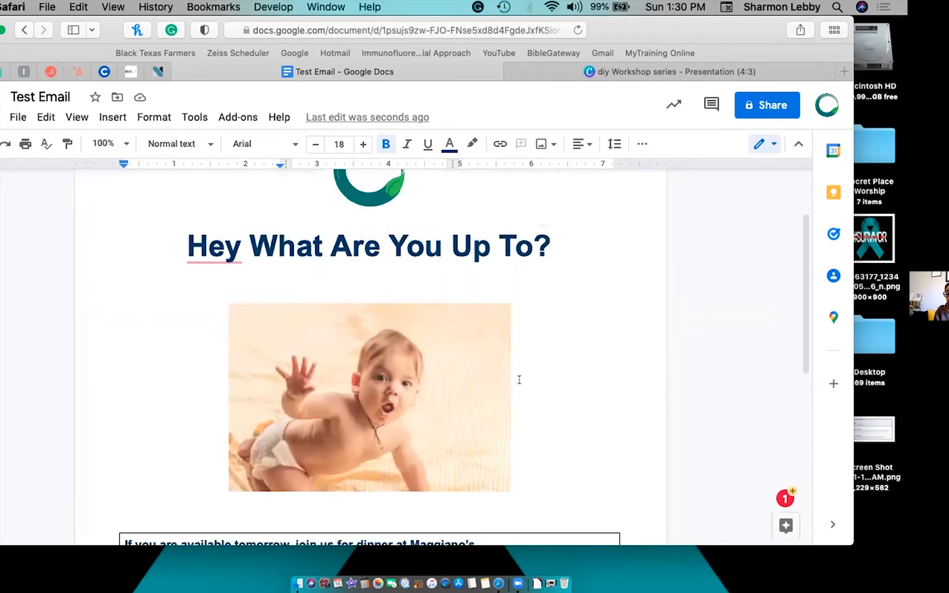
scroll(481, 257, down, 8)
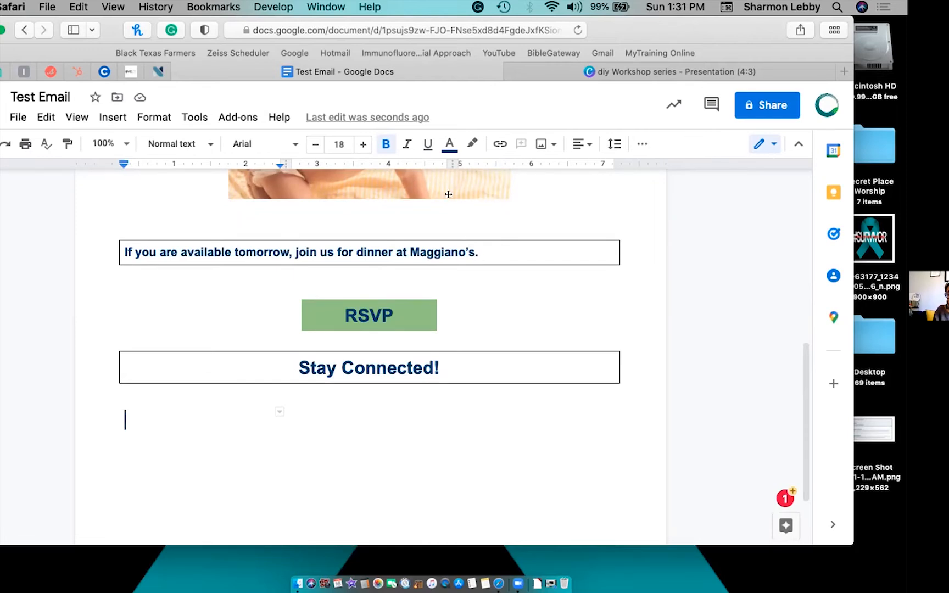
Search the web for 'facebook logo black' and insert the round black logo into the first cell.
click(539, 144)
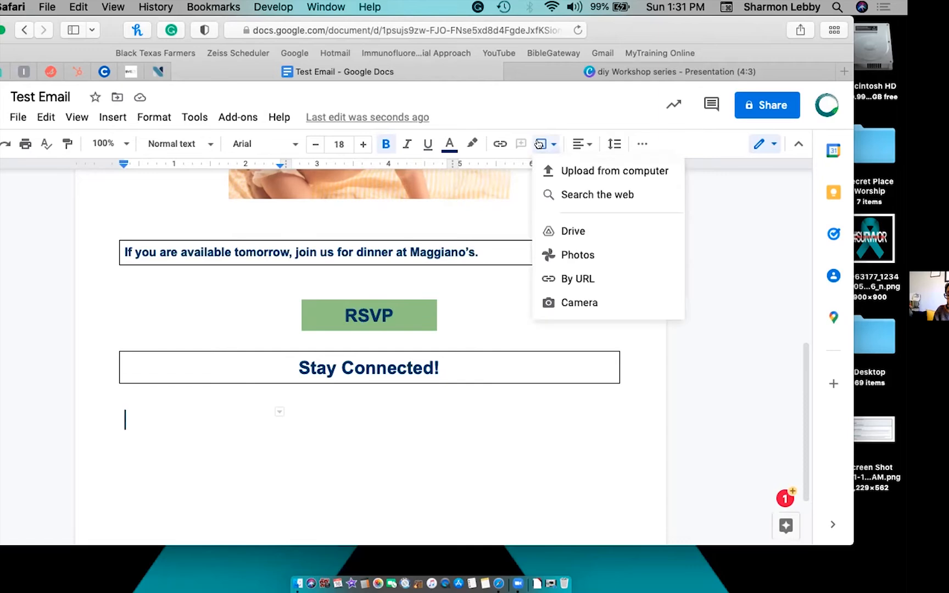
click(564, 194)
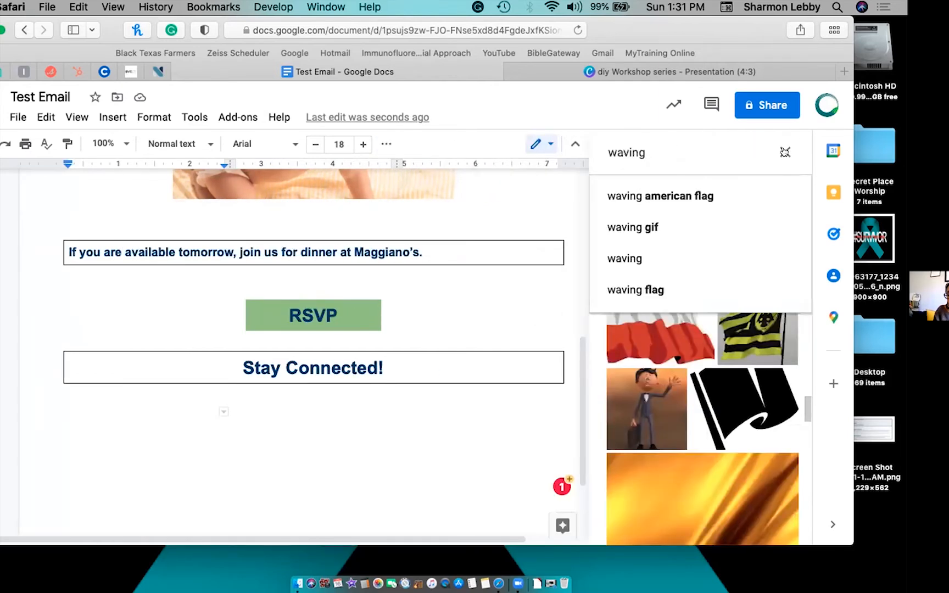
click(785, 152)
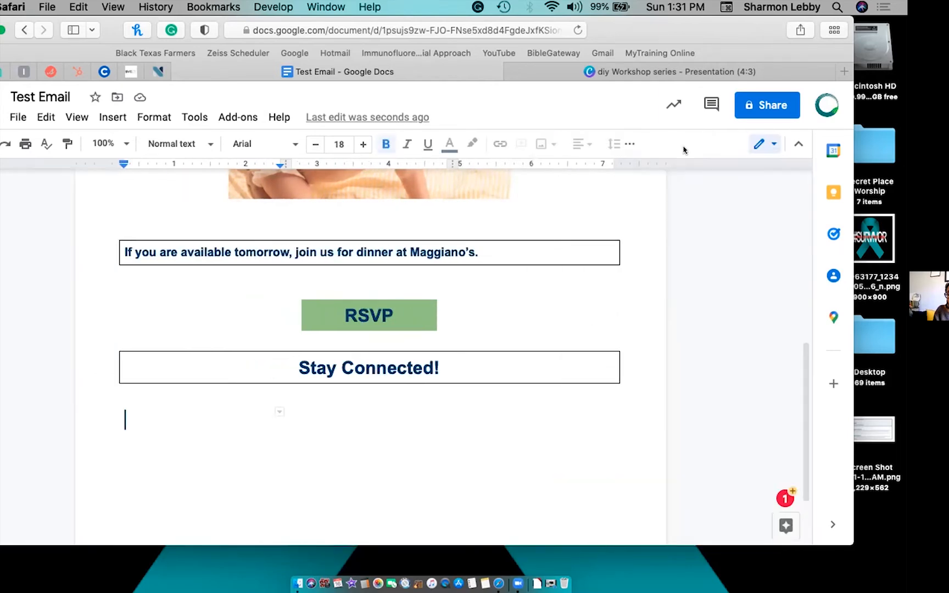
click(539, 144)
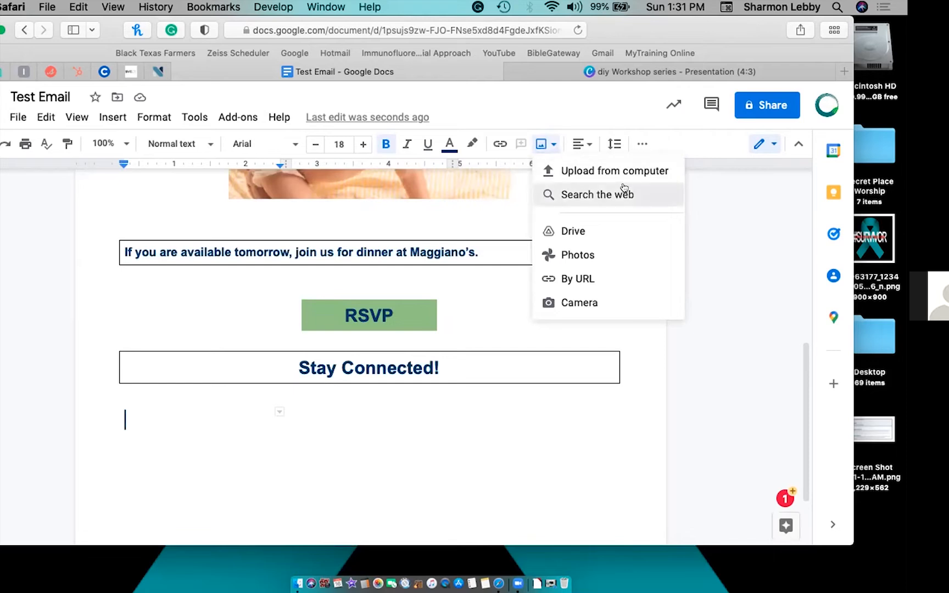
click(624, 192)
key(BackSpace)
key(BackSpace)
key(BackSpace)
key(BackSpace)
key(BackSpace)
key(BackSpace)
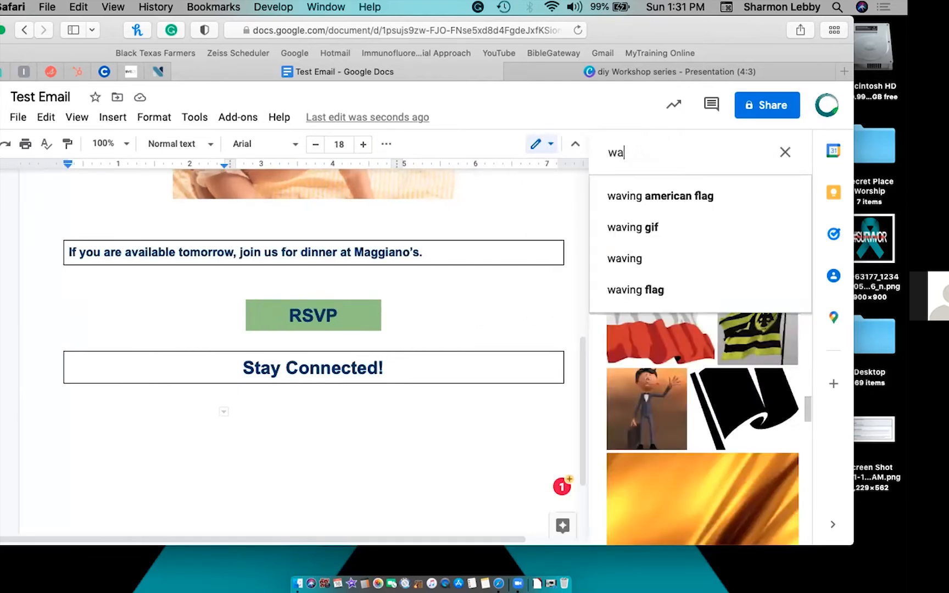
text(fac)
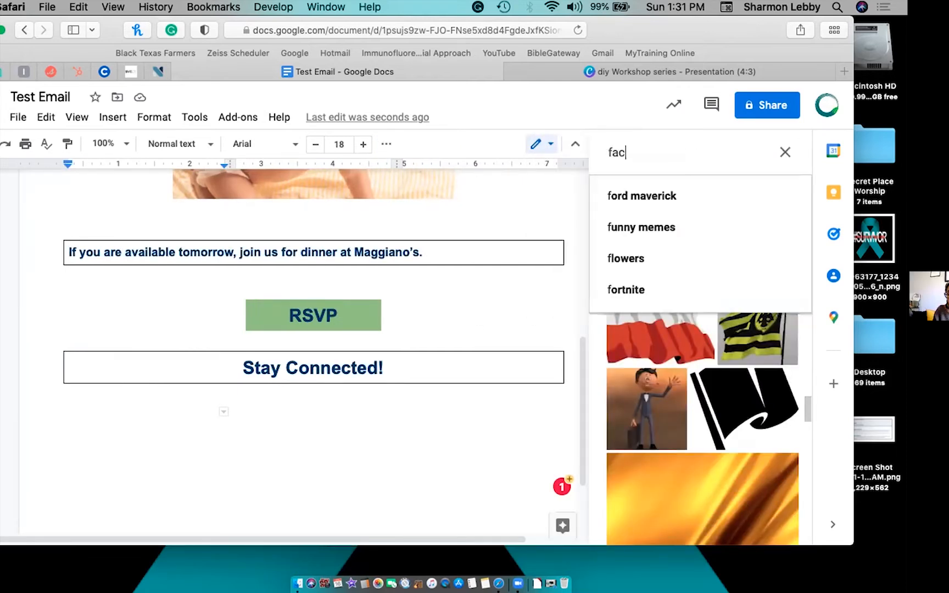
text(ebook logo)
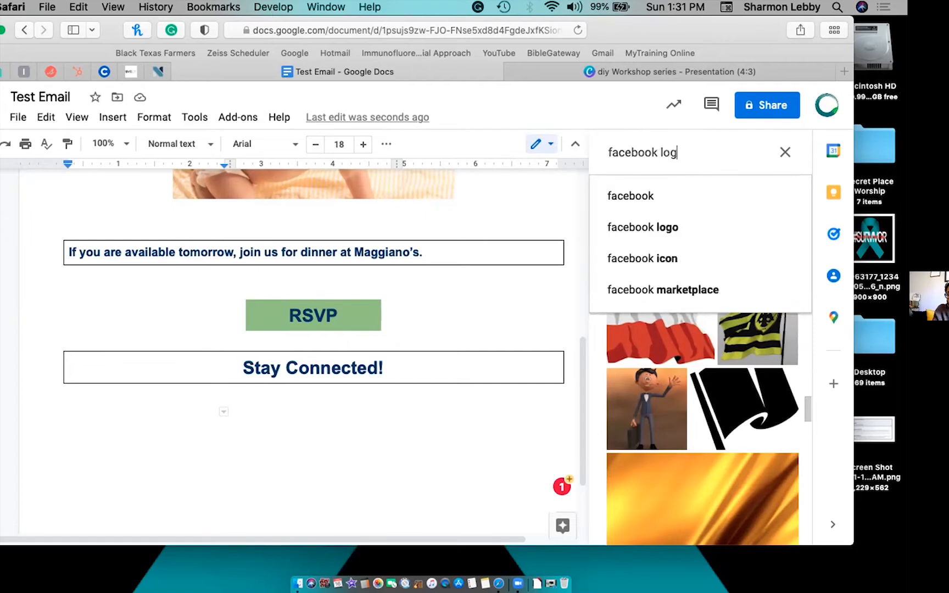
key(Return)
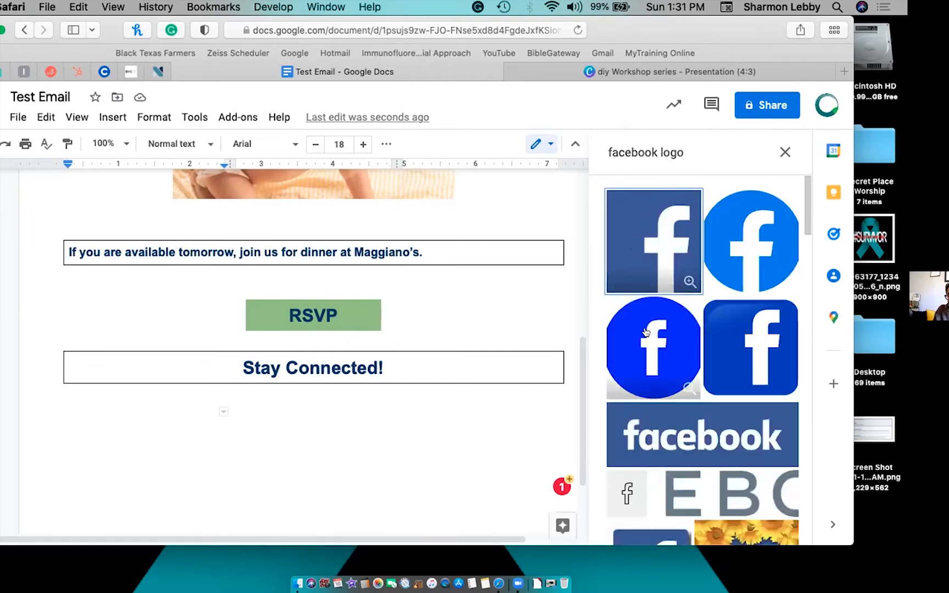
click(689, 150)
text(black)
key(Return)
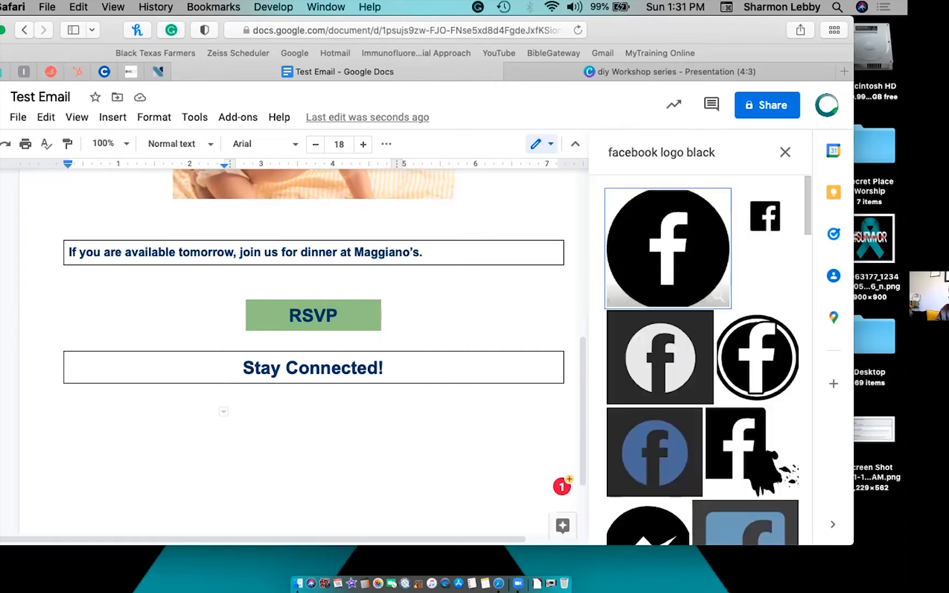
click(635, 260)
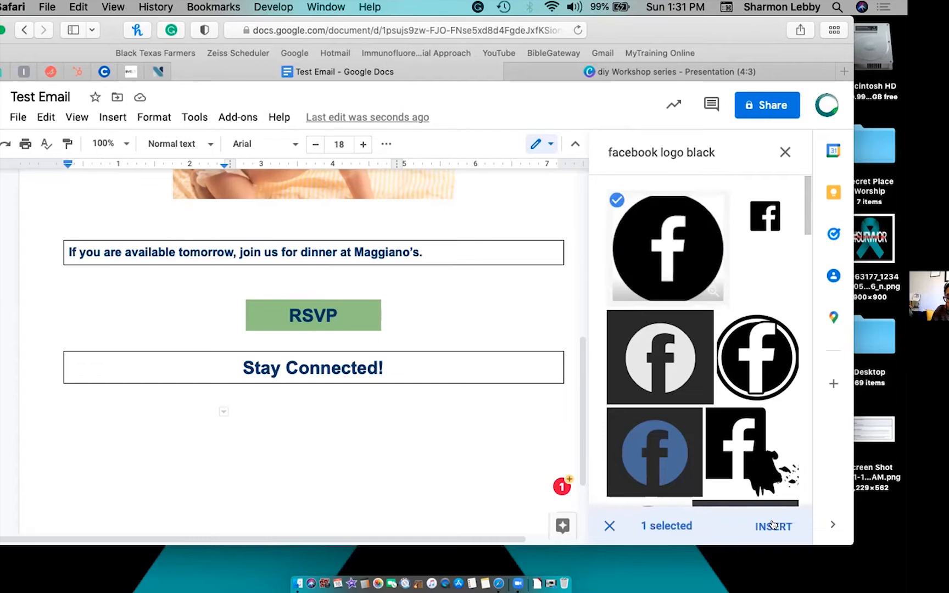
click(773, 526)
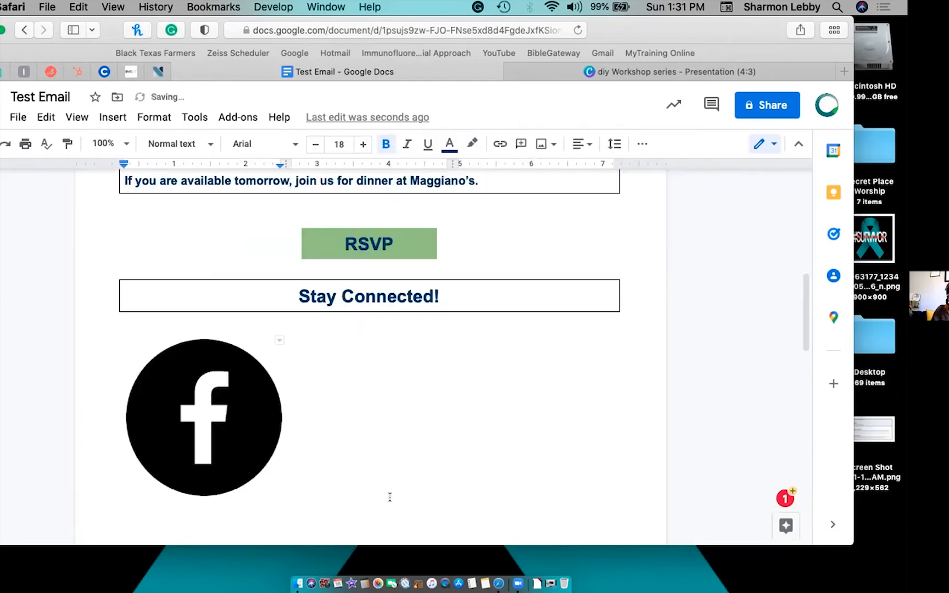
Shrink the Facebook logo to a small icon by dragging its corner.
click(329, 414)
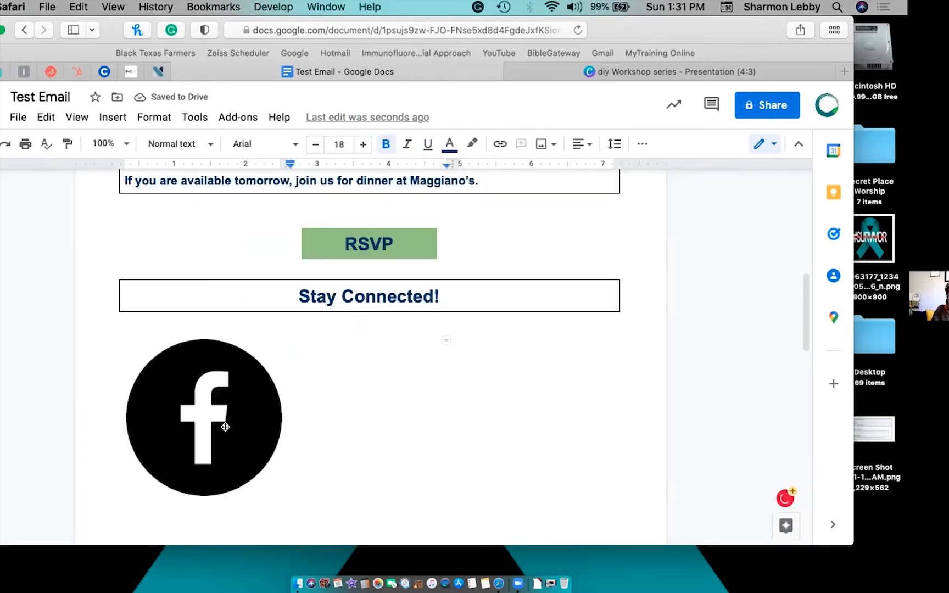
click(257, 445)
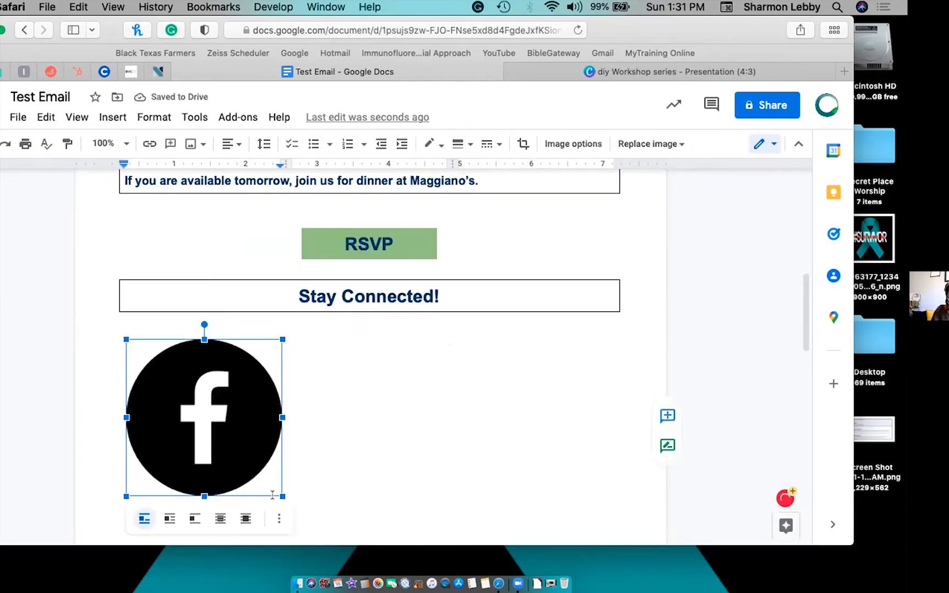
drag(275, 496, 178, 399)
click(245, 359)
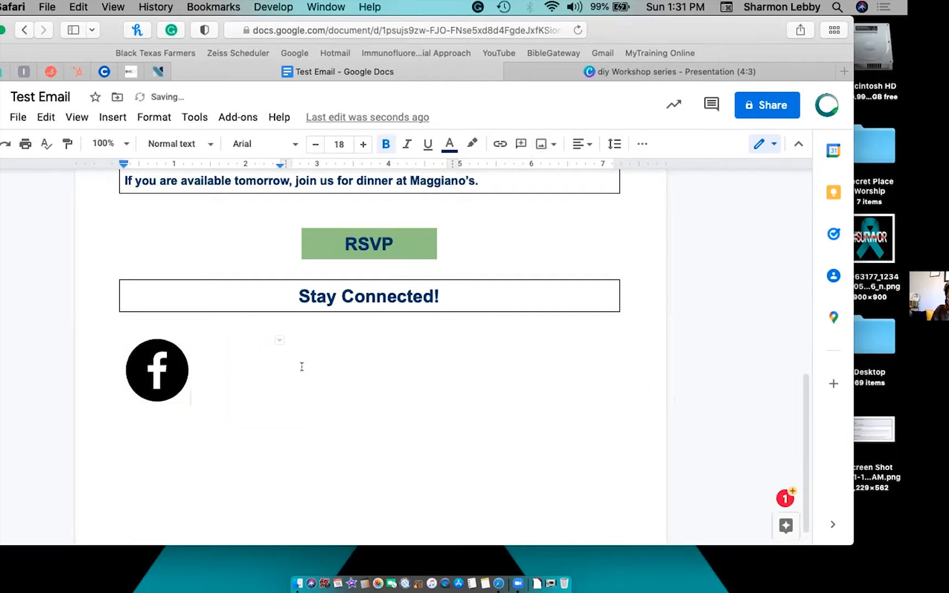
Search the web for 'instagram logo black' and insert the round logo into the second cell.
click(295, 378)
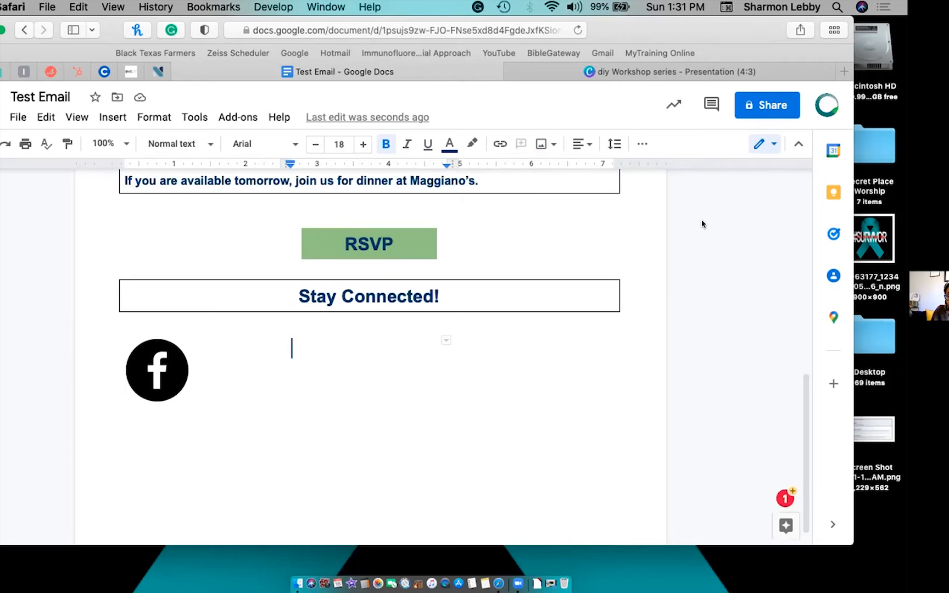
click(534, 141)
click(570, 191)
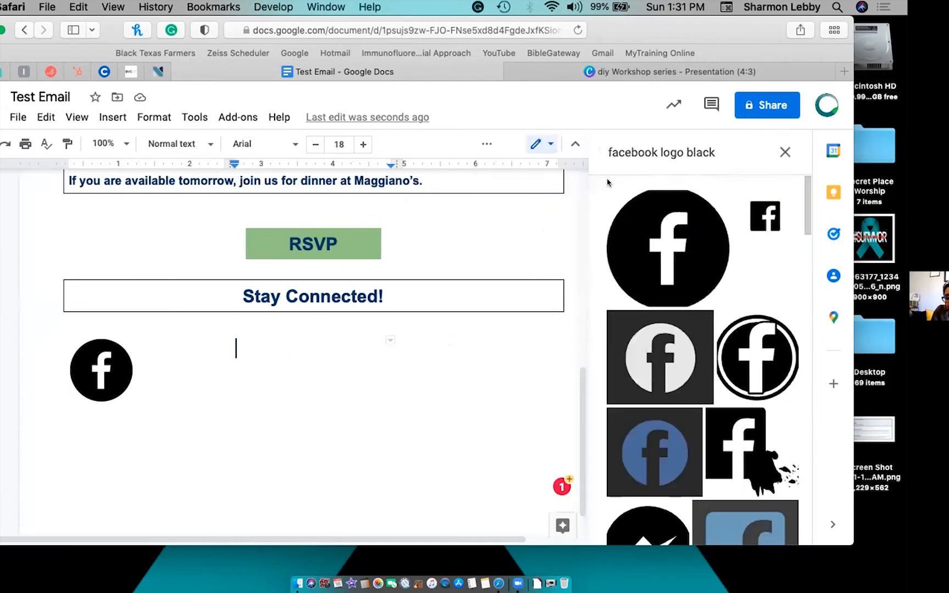
click(719, 149)
double_click(642, 149)
text(insta)
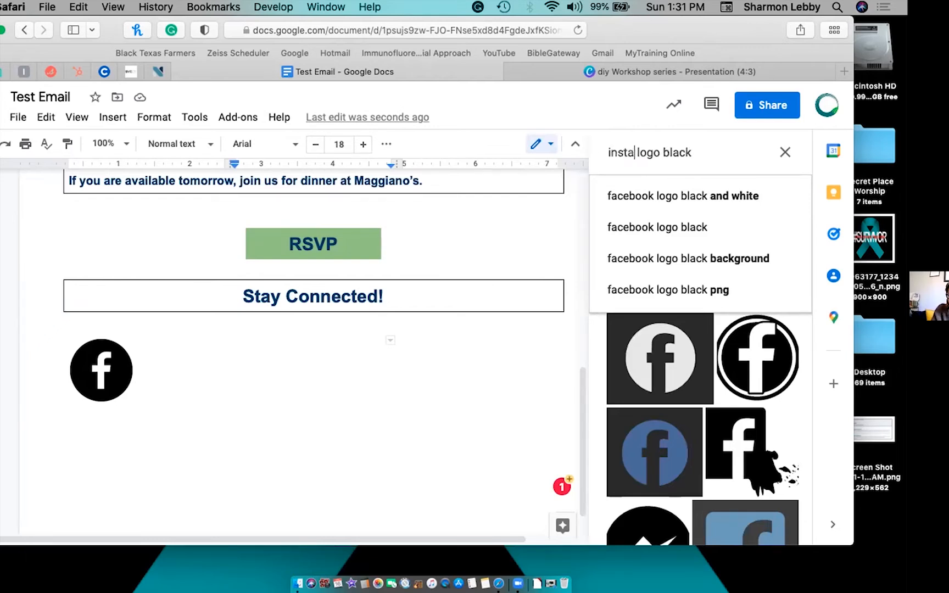
text(gram)
key(Return)
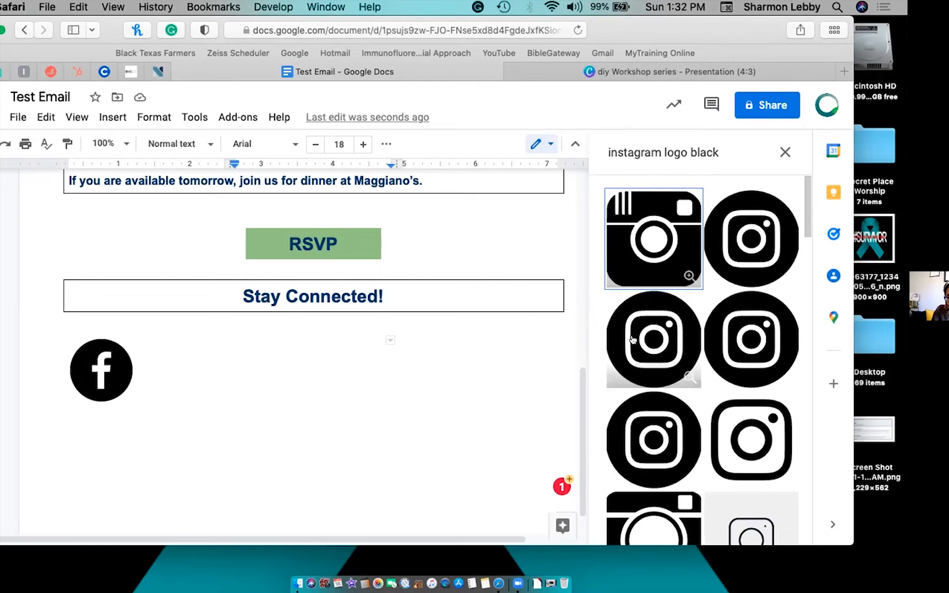
click(633, 339)
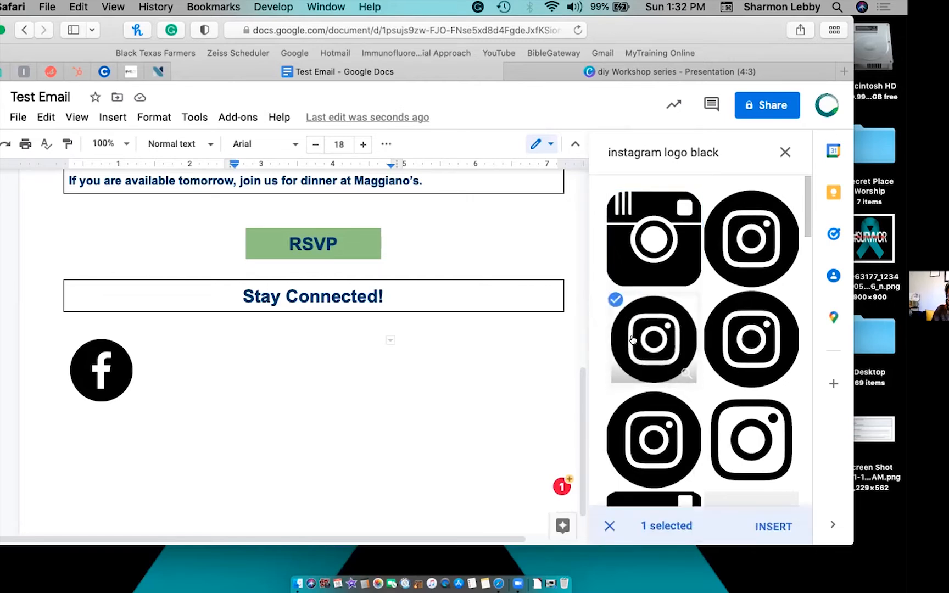
click(773, 526)
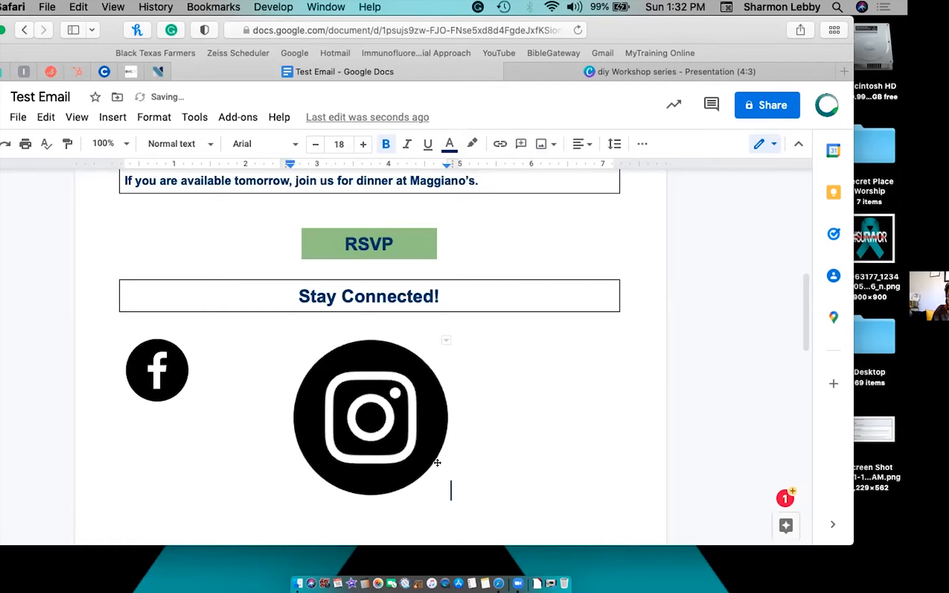
Shrink the Instagram logo to match the Facebook icon's size.
click(431, 484)
drag(443, 496, 356, 399)
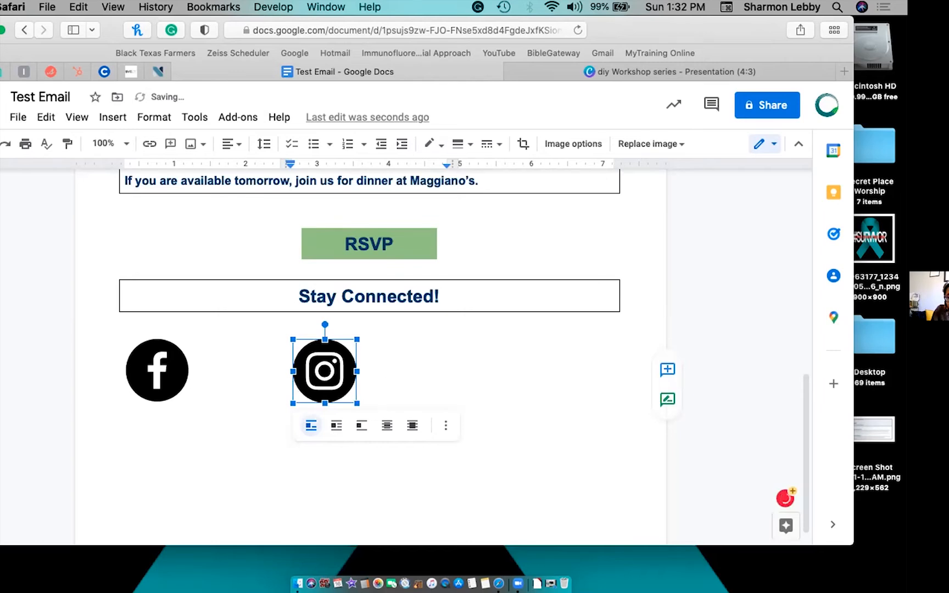
click(484, 379)
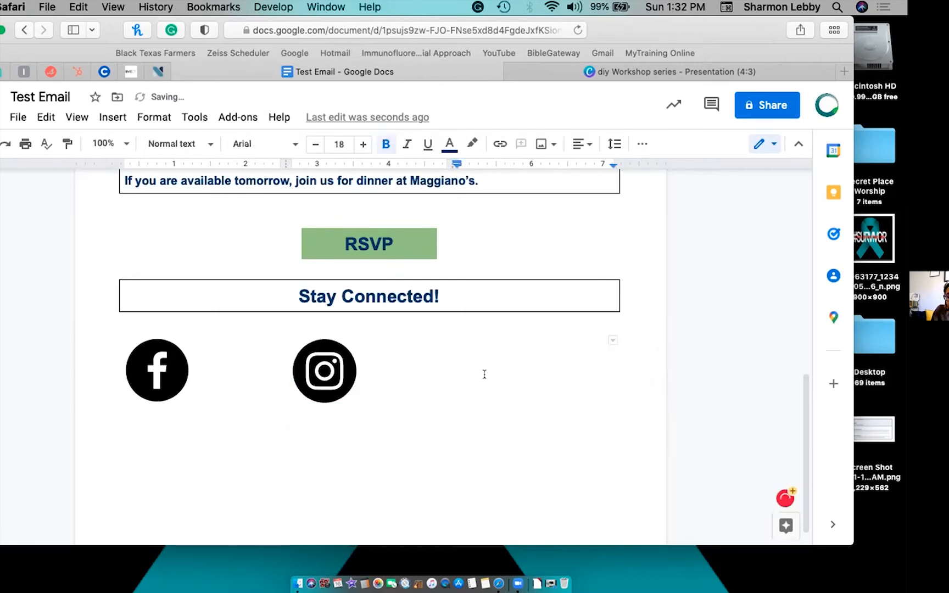
click(539, 143)
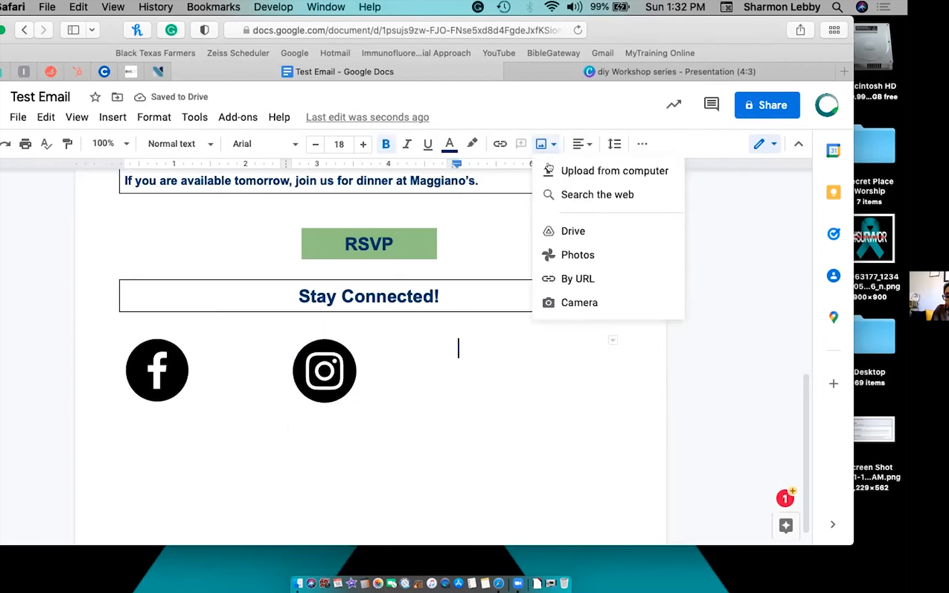
Web-search 'pinterest logo black' and insert the solid black round Pinterest logo.
click(565, 193)
click(659, 152)
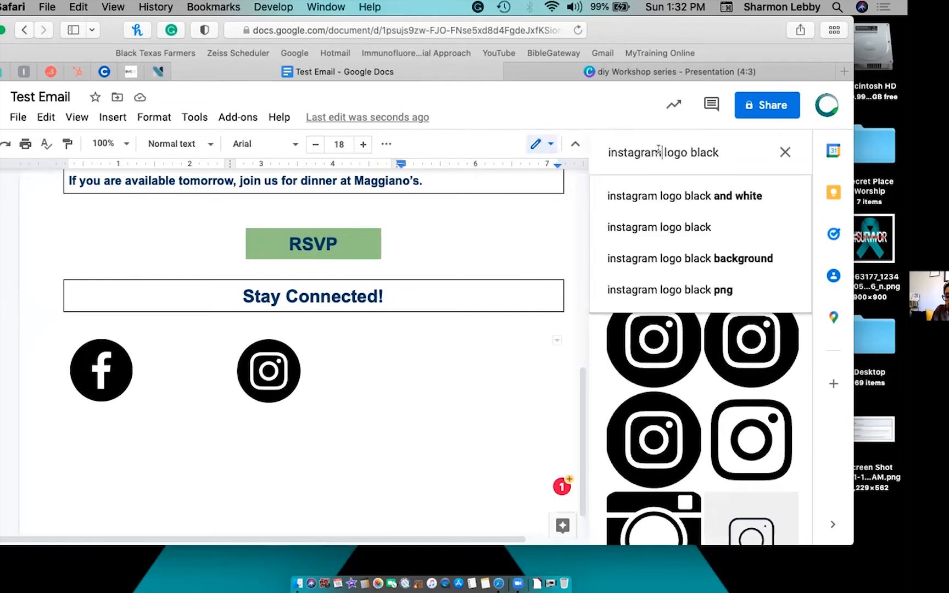
double_click(660, 153)
text(p)
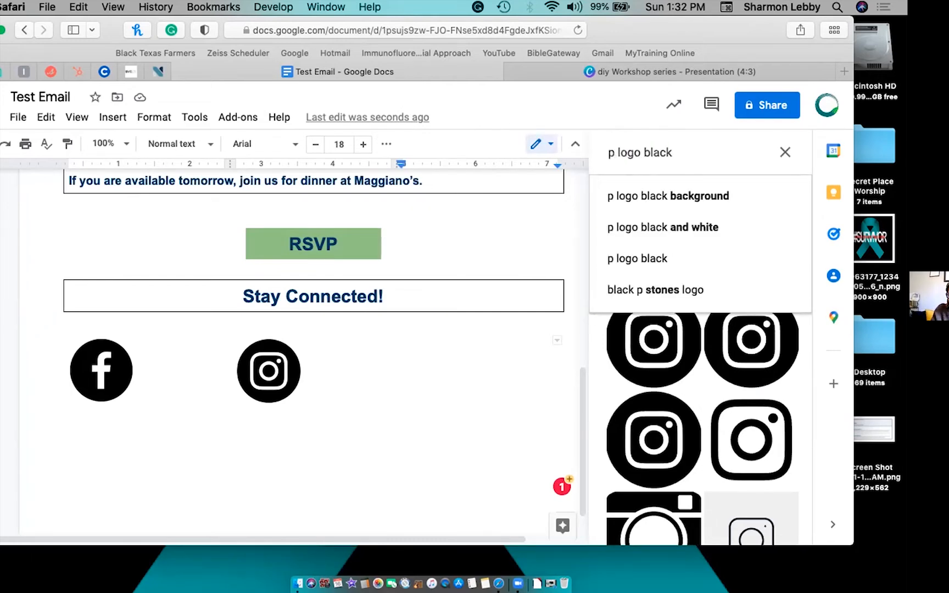
text(interest)
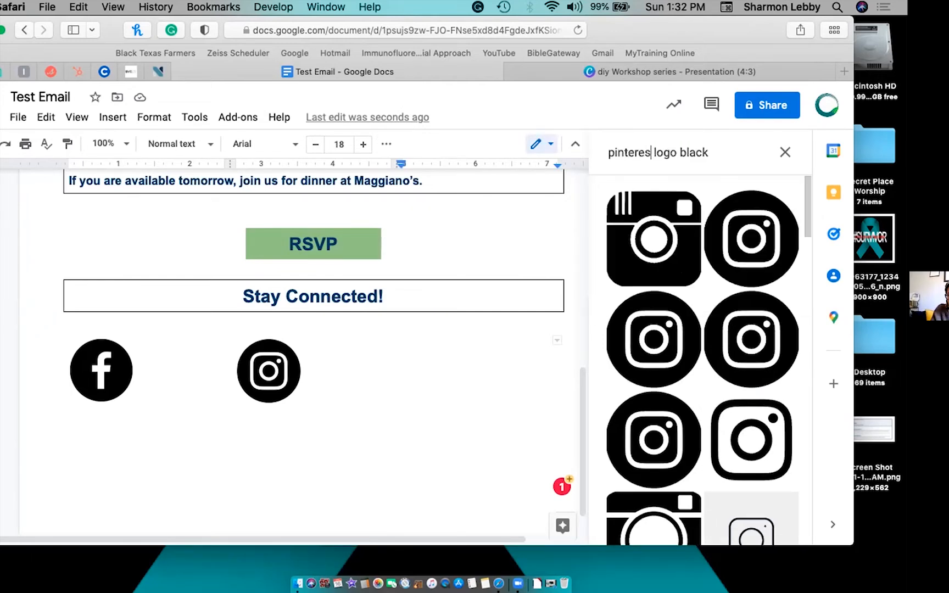
key(Return)
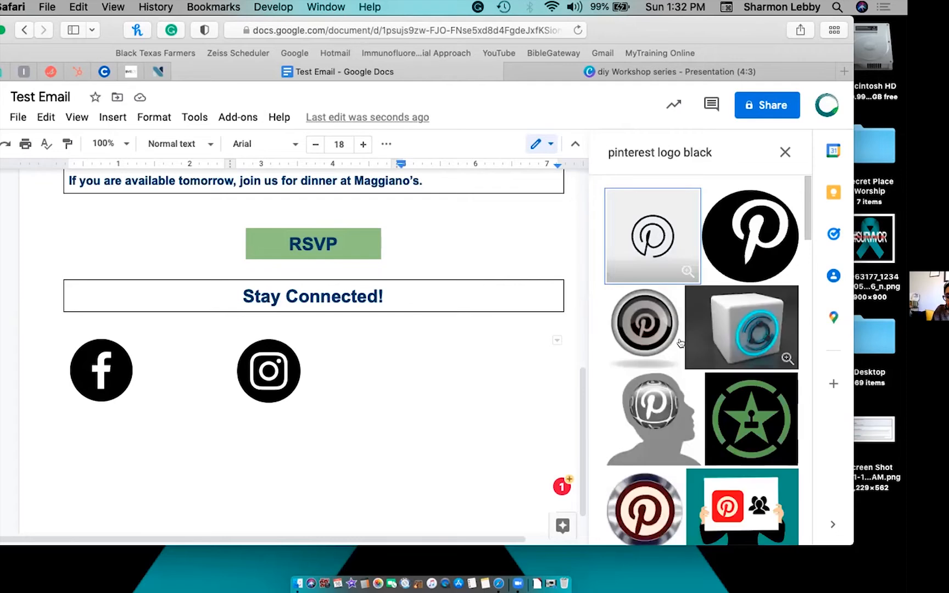
scroll(681, 343, down, 5)
scroll(681, 343, down, 5)
scroll(632, 248, up, 10)
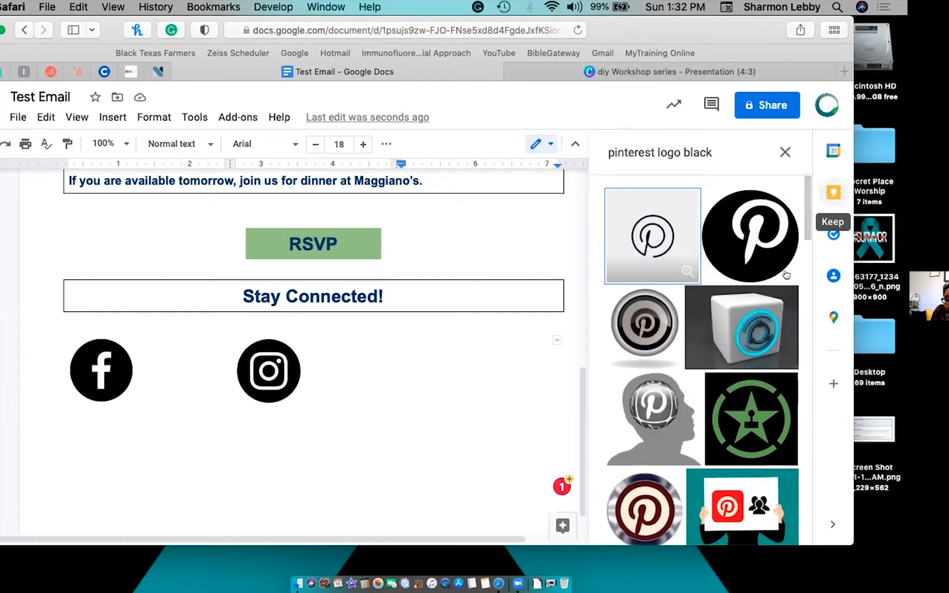
click(758, 225)
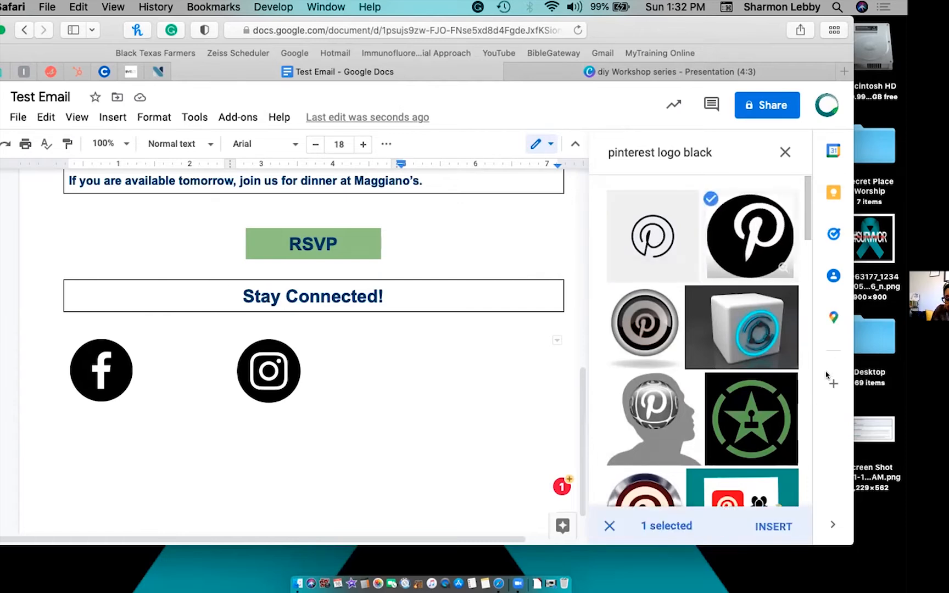
click(769, 527)
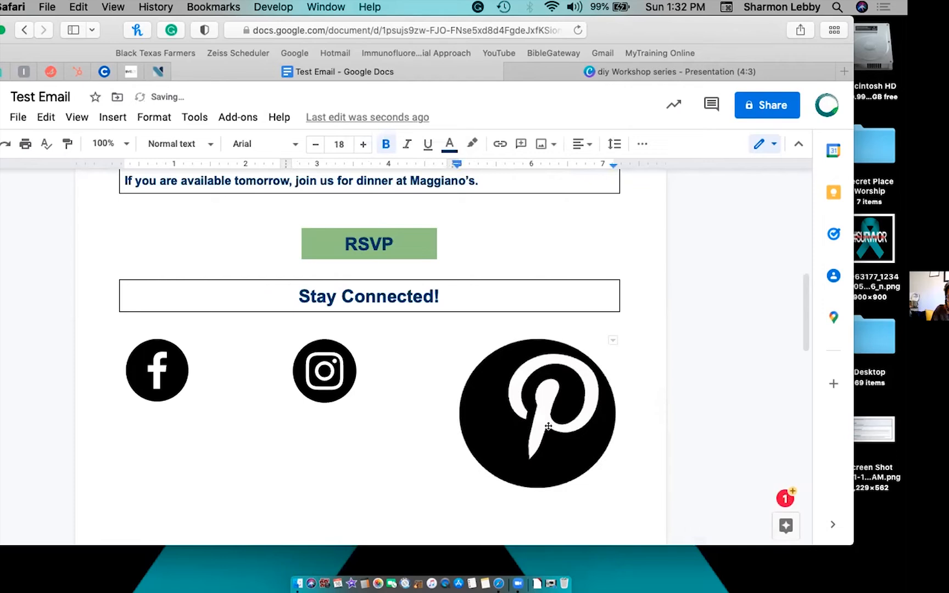
Shrink the Pinterest logo to match the Facebook and Instagram icons.
click(603, 470)
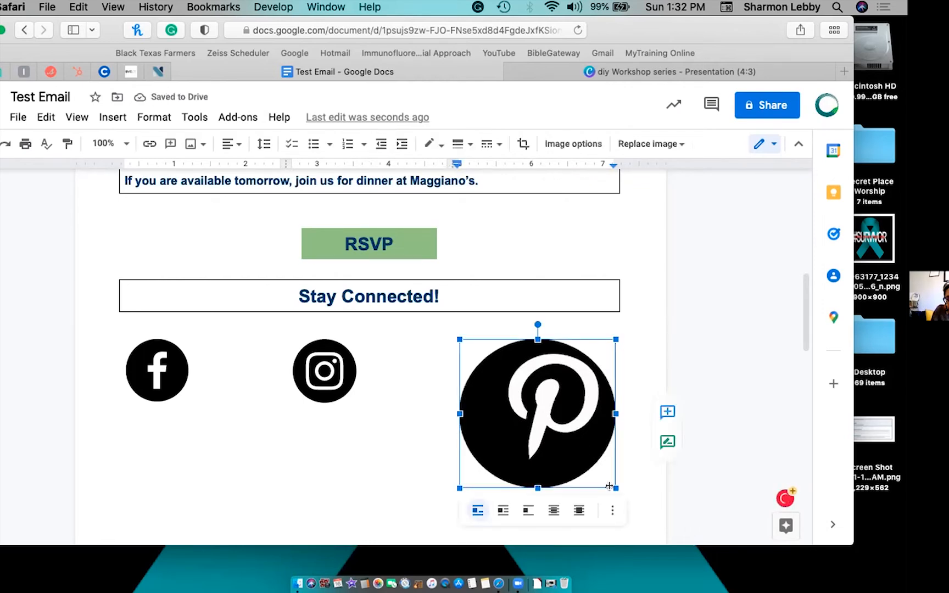
drag(616, 488, 507, 397)
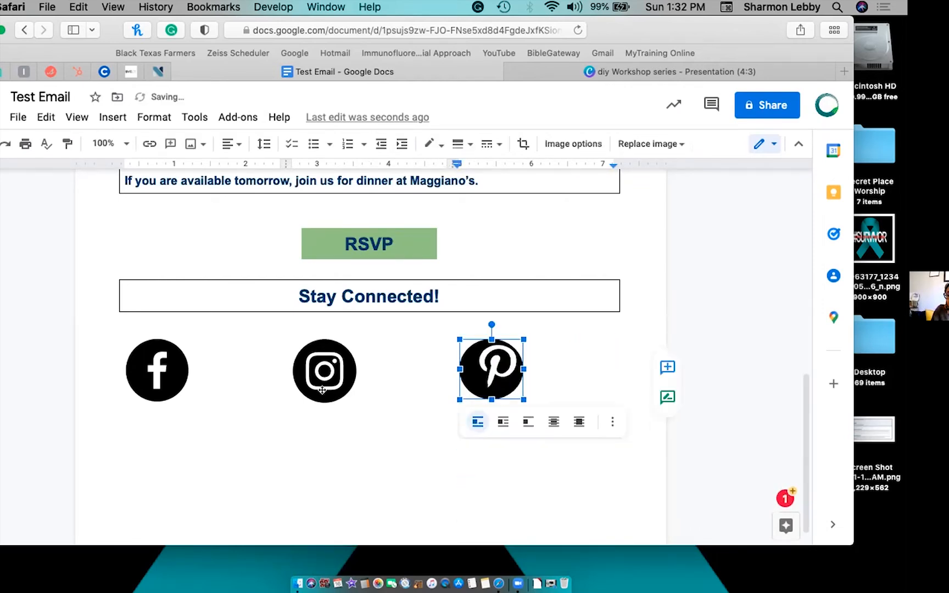
click(105, 374)
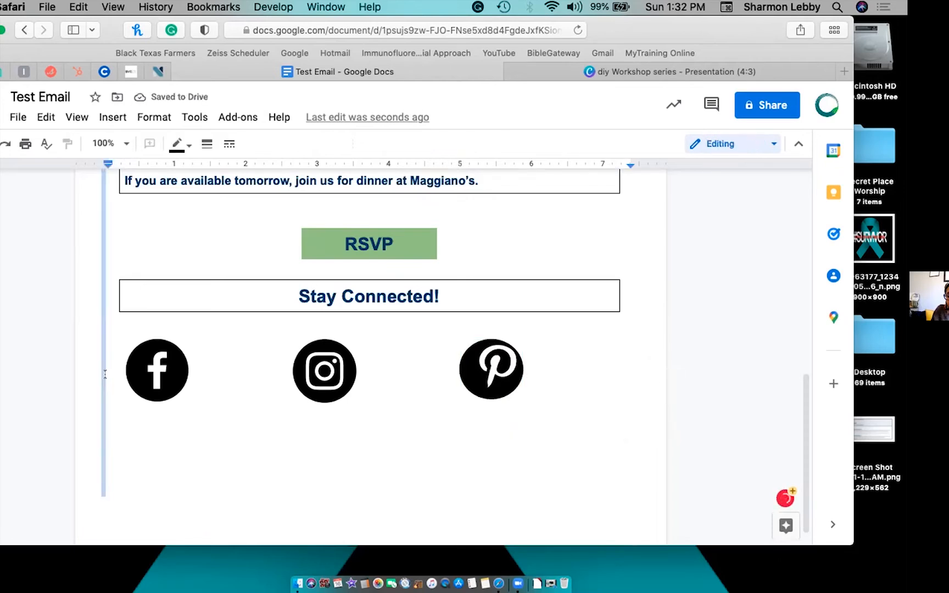
Undo an accidental indent shift, then open the table context menu on the Facebook icon's cell.
click(112, 372)
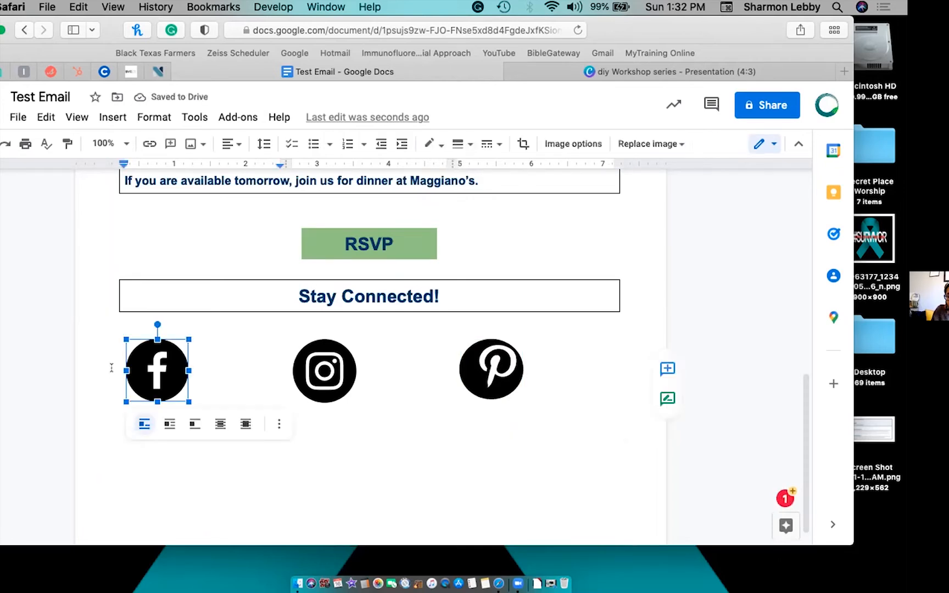
drag(110, 370, 188, 369)
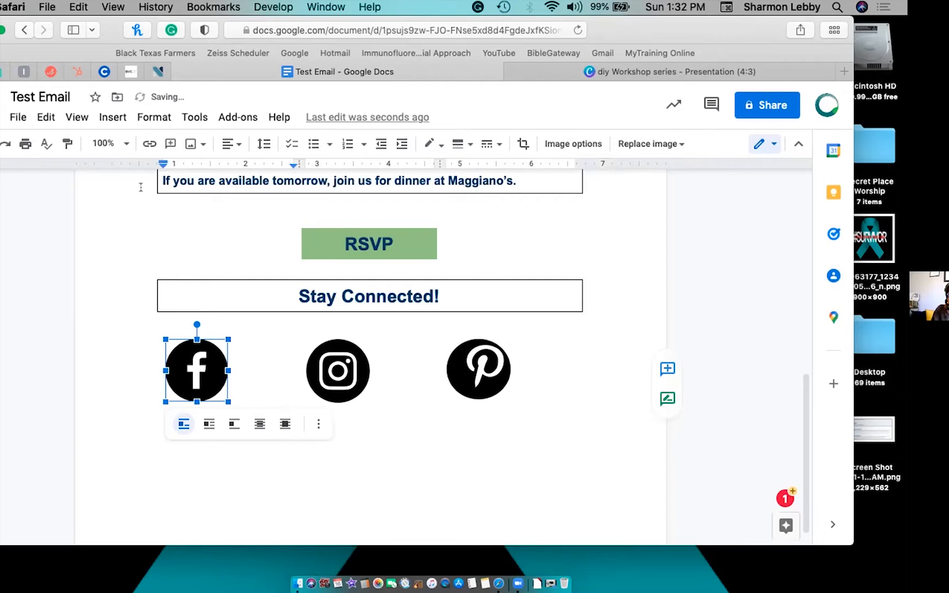
key(super+z)
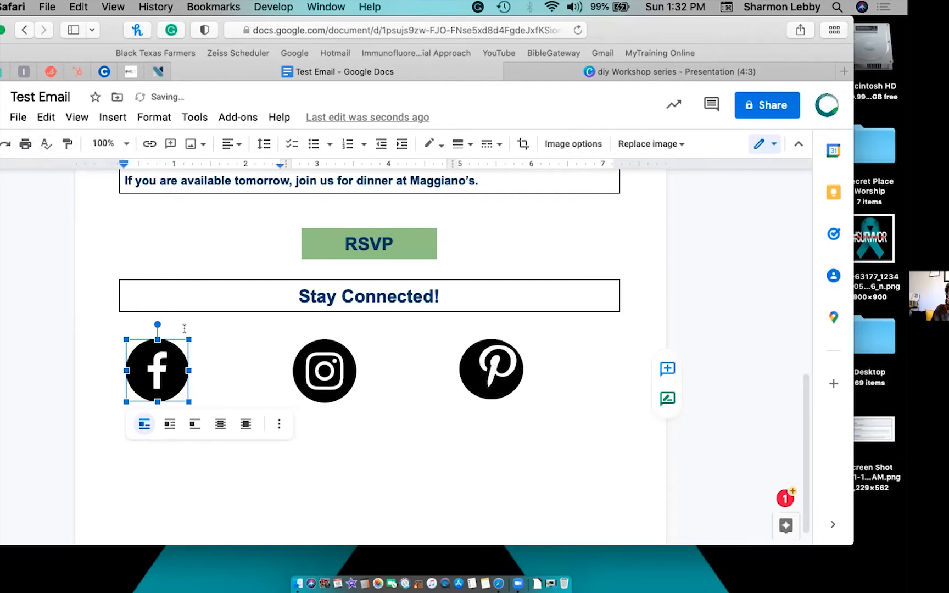
click(257, 365)
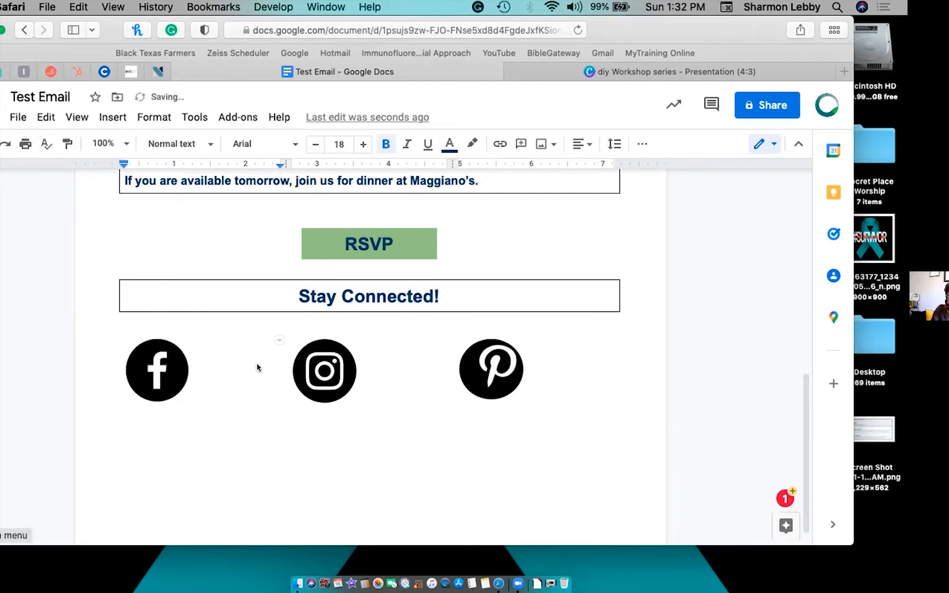
right_click(257, 366)
scroll(347, 467, down, 4)
scroll(347, 467, up, 1)
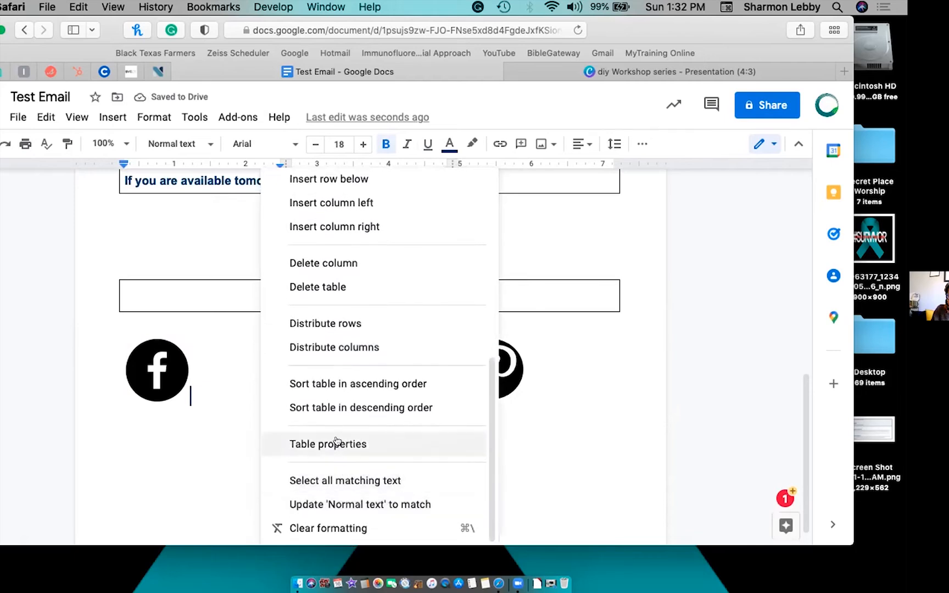
Set the icon table's border width to 1 pt in Table properties.
click(337, 443)
click(258, 191)
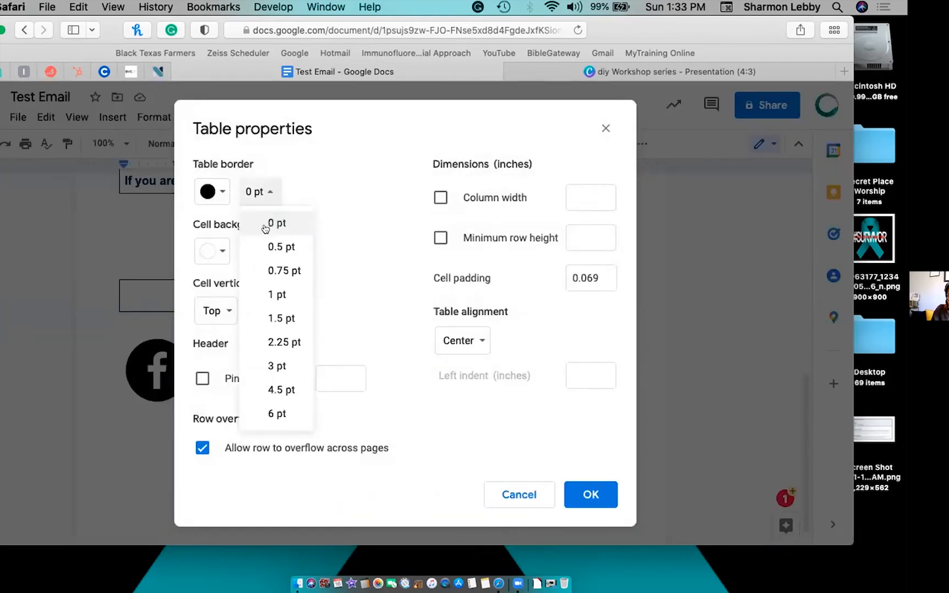
click(275, 292)
click(605, 495)
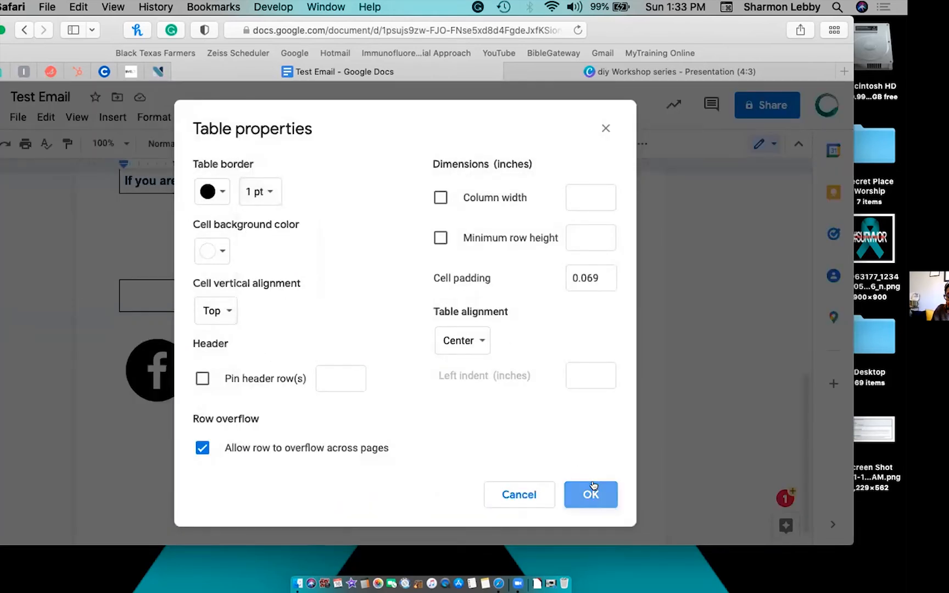
Narrow the icon table and distribute its three columns to equal width.
drag(116, 393, 181, 392)
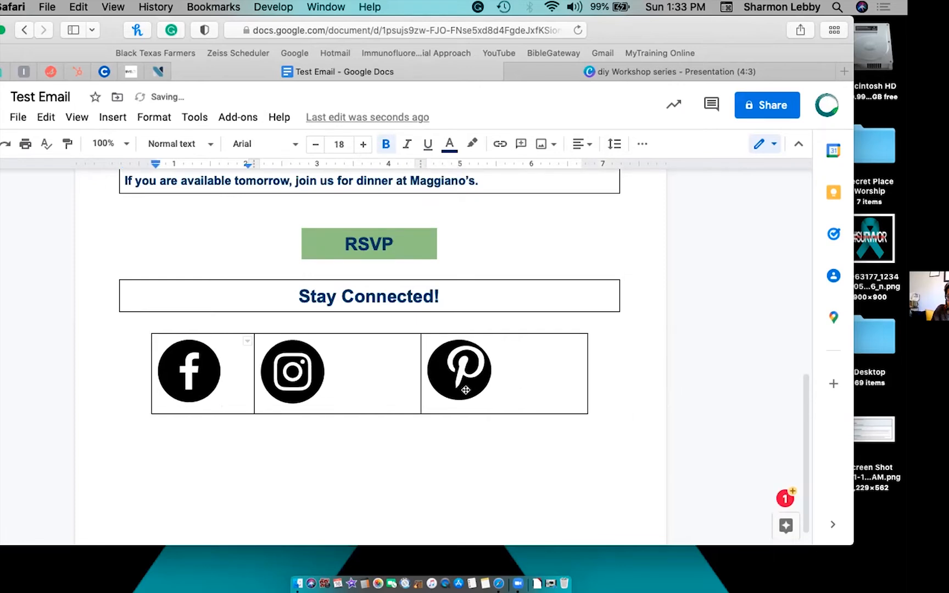
drag(588, 379, 385, 378)
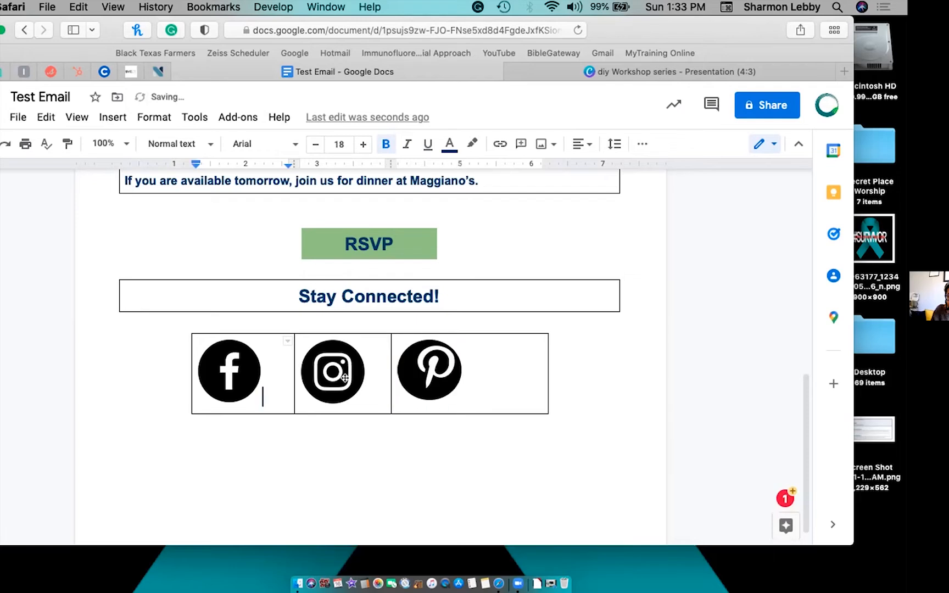
click(272, 387)
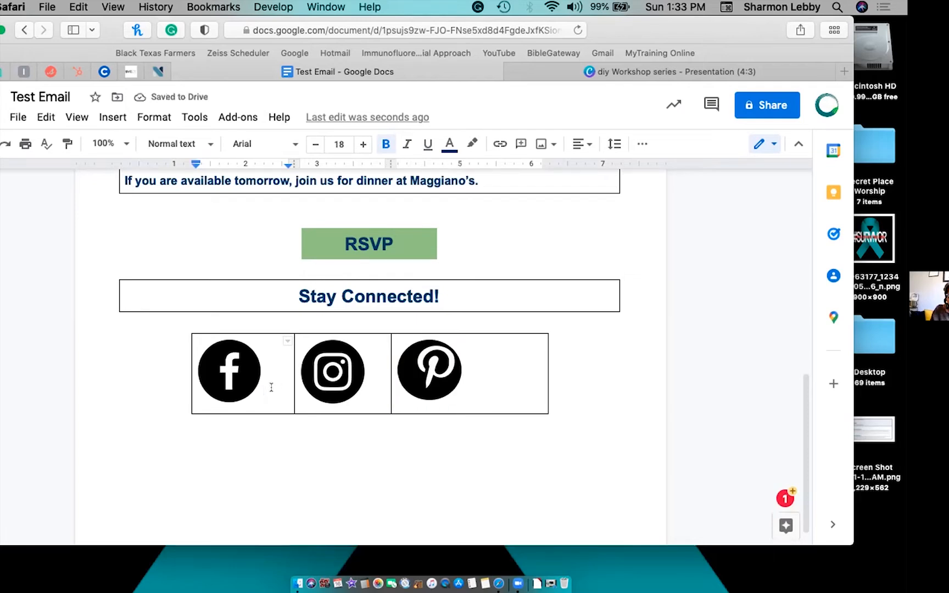
drag(271, 387, 471, 387)
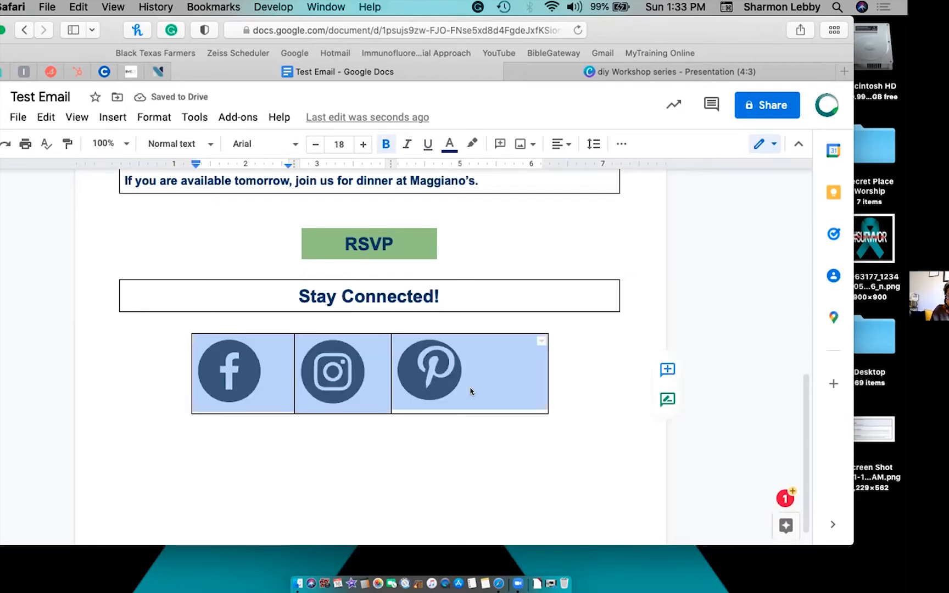
right_click(471, 391)
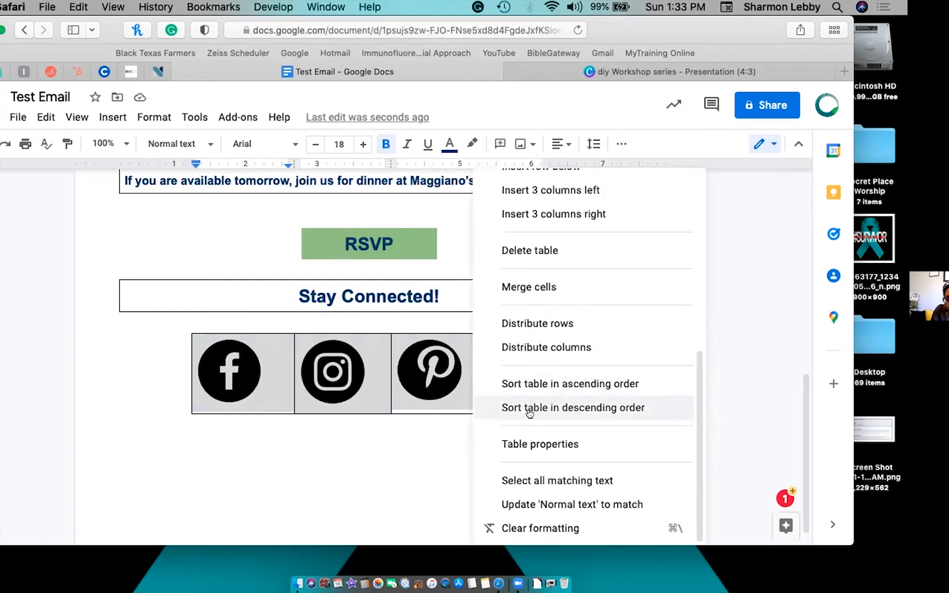
click(540, 347)
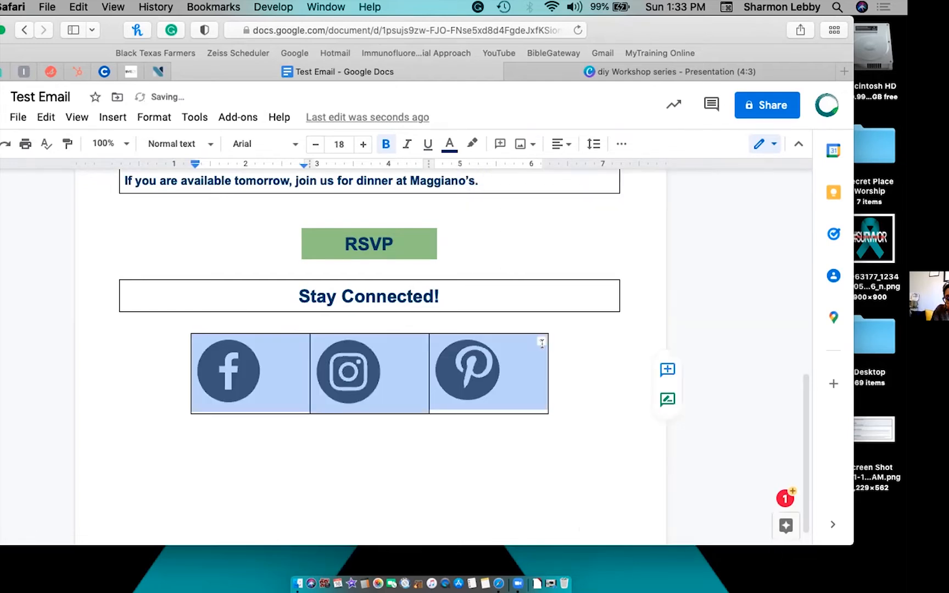
click(570, 435)
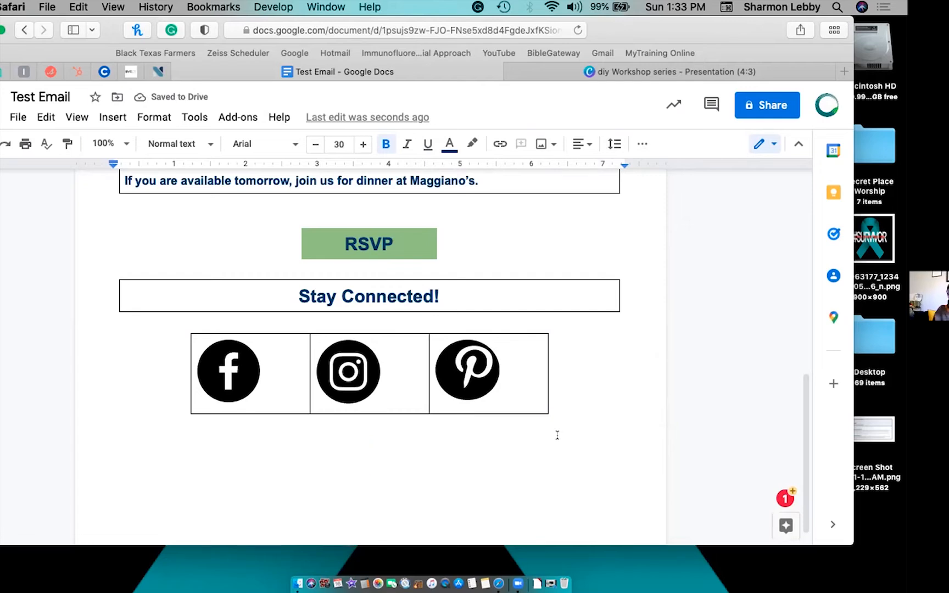
Set the Maggiano's text box table border to 0 pt.
click(466, 368)
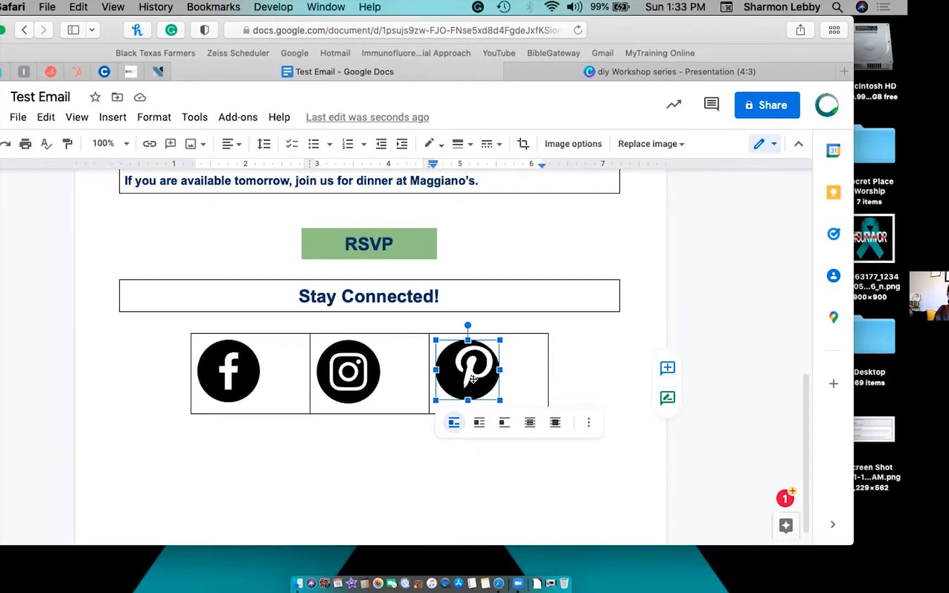
scroll(474, 363, up, 4)
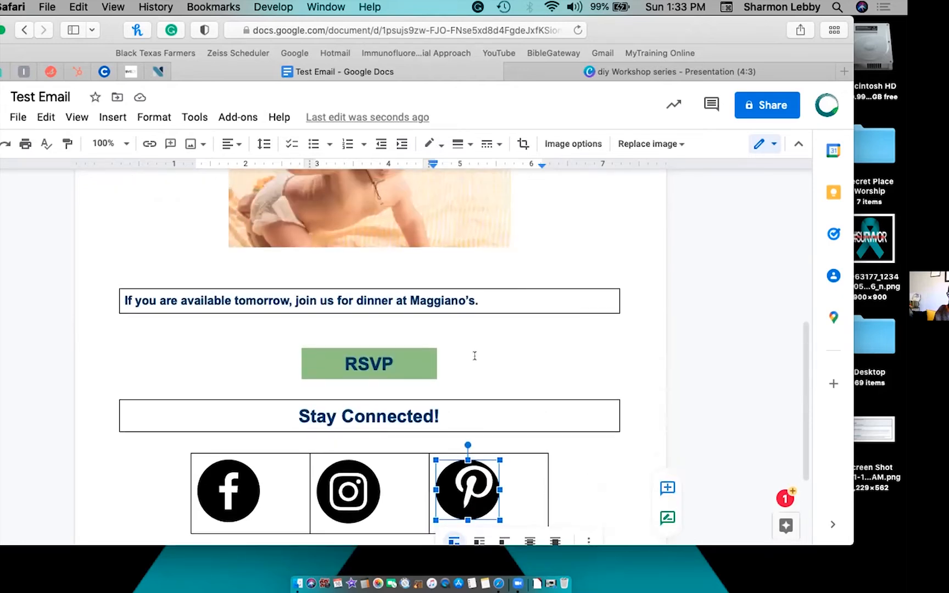
right_click(486, 303)
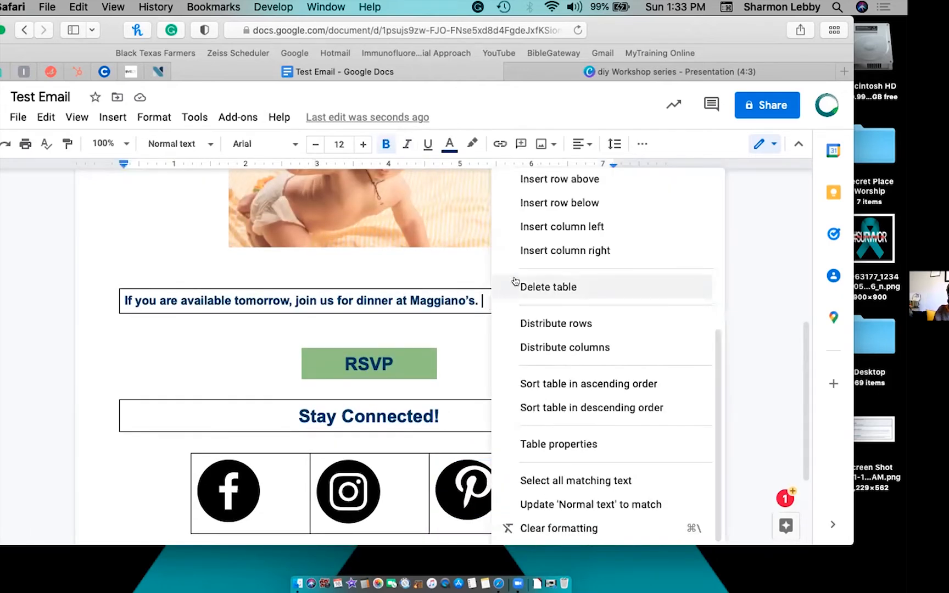
click(530, 444)
click(252, 190)
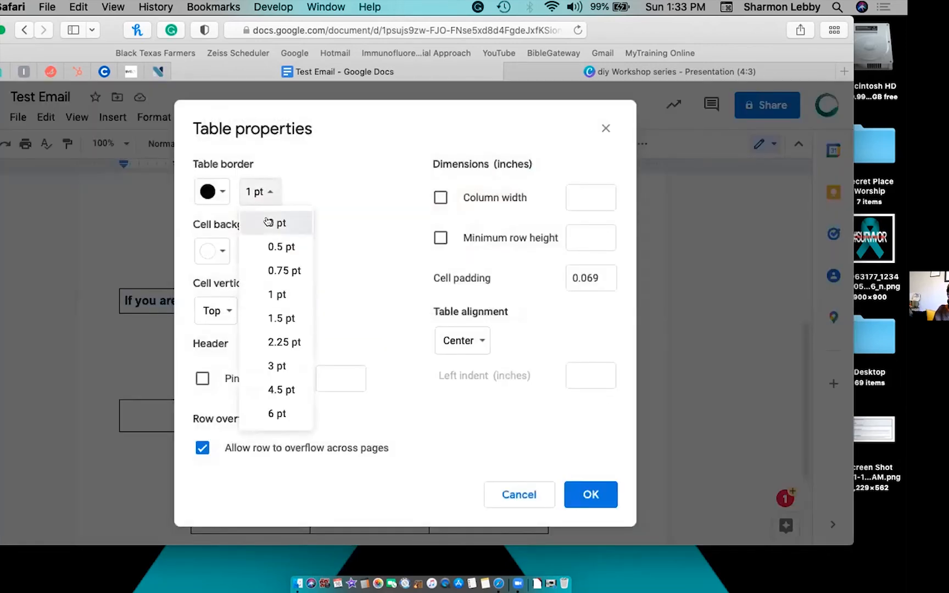
click(263, 221)
click(605, 489)
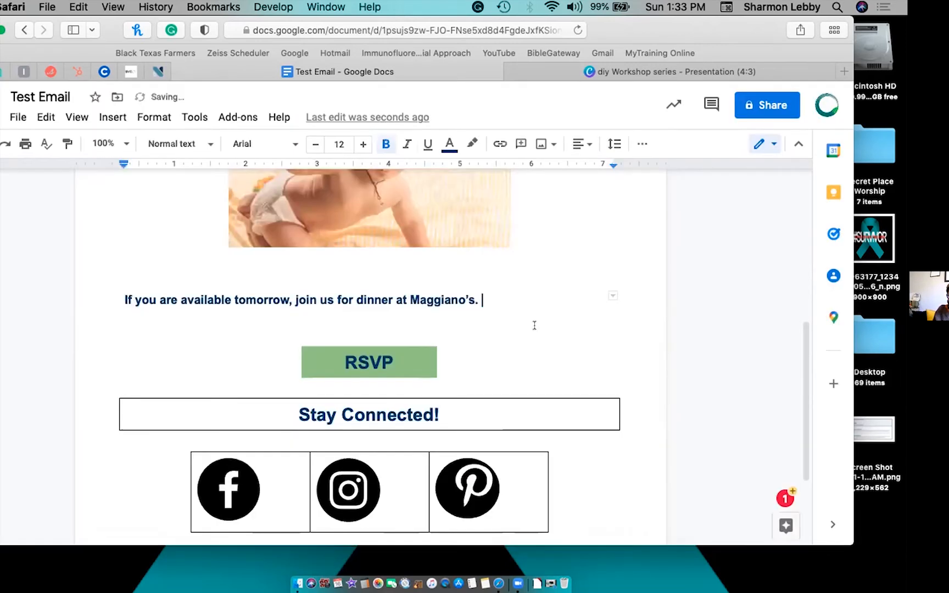
Set the Stay Connected! heading box border to 0 pt.
click(446, 416)
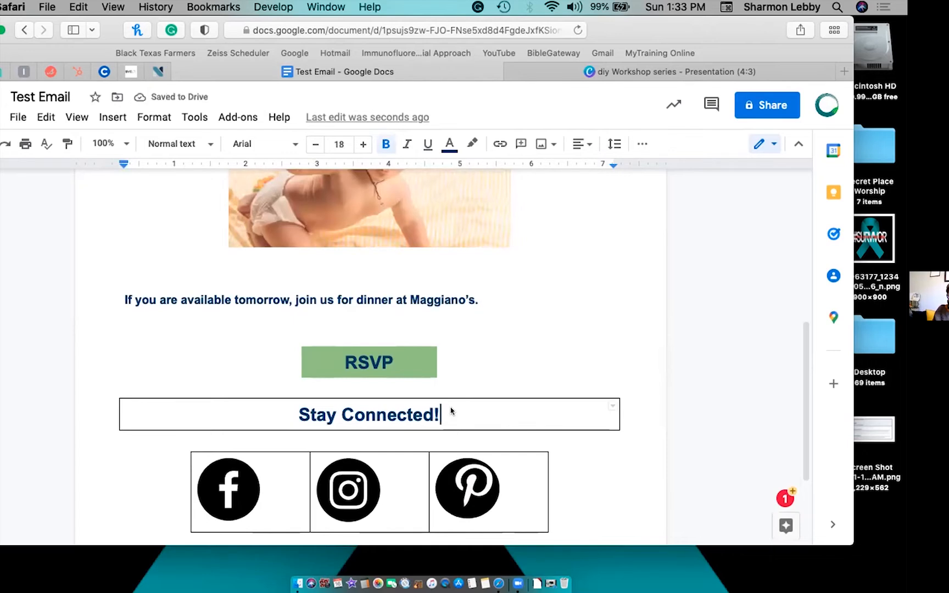
right_click(451, 411)
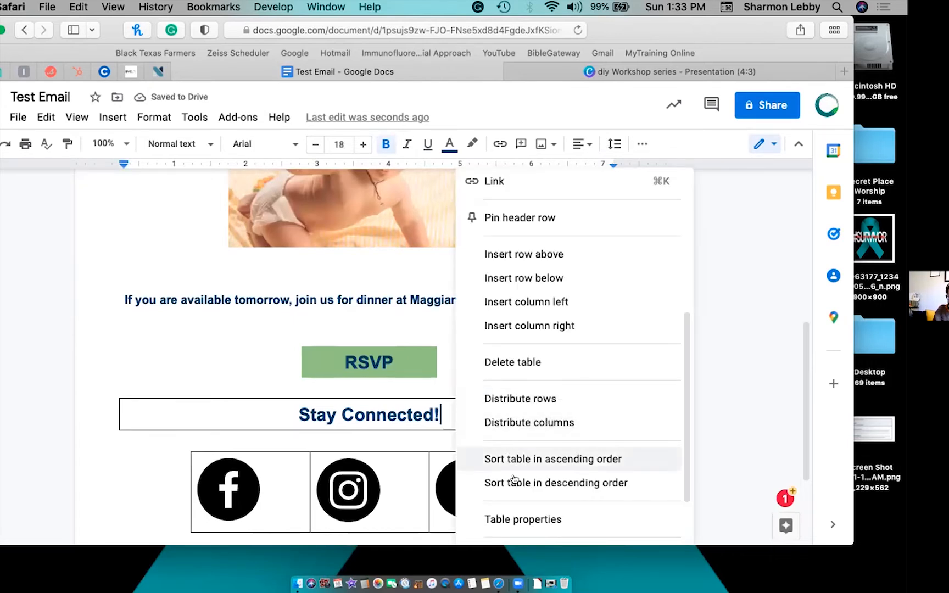
click(516, 516)
click(244, 192)
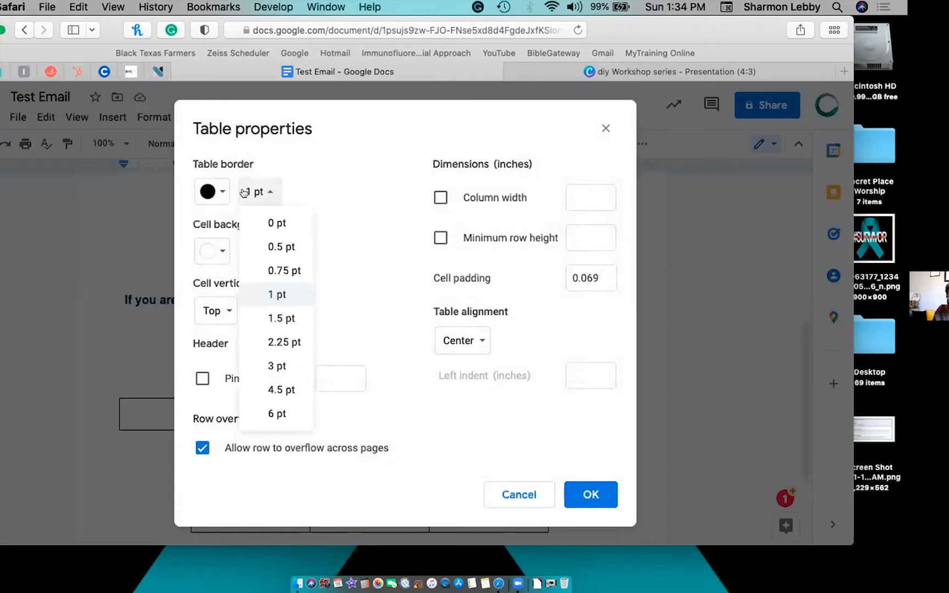
click(264, 222)
click(591, 494)
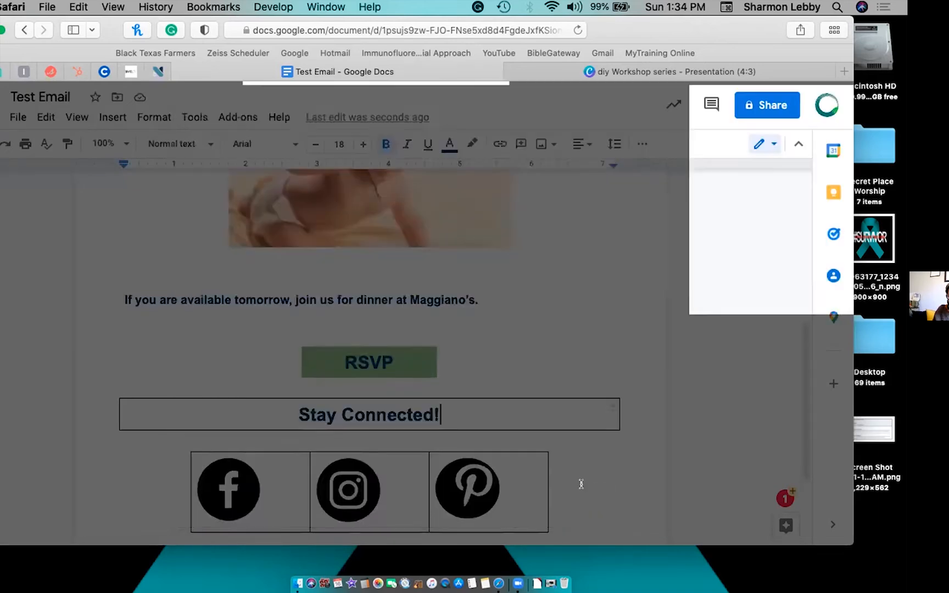
Set the three-icon table border to 0 pt.
scroll(511, 452, down, 3)
click(508, 366)
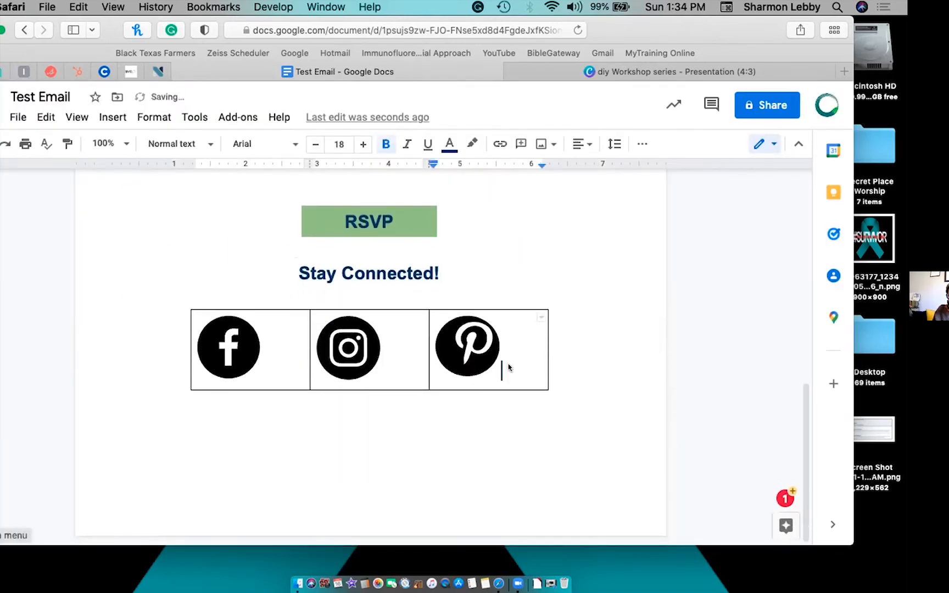
right_click(506, 369)
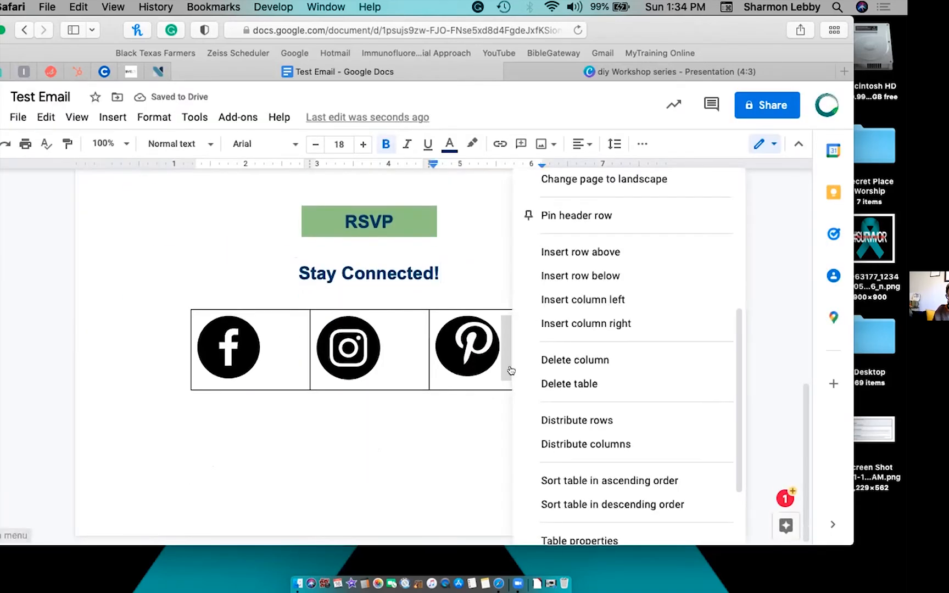
click(565, 534)
click(263, 189)
click(266, 218)
click(587, 495)
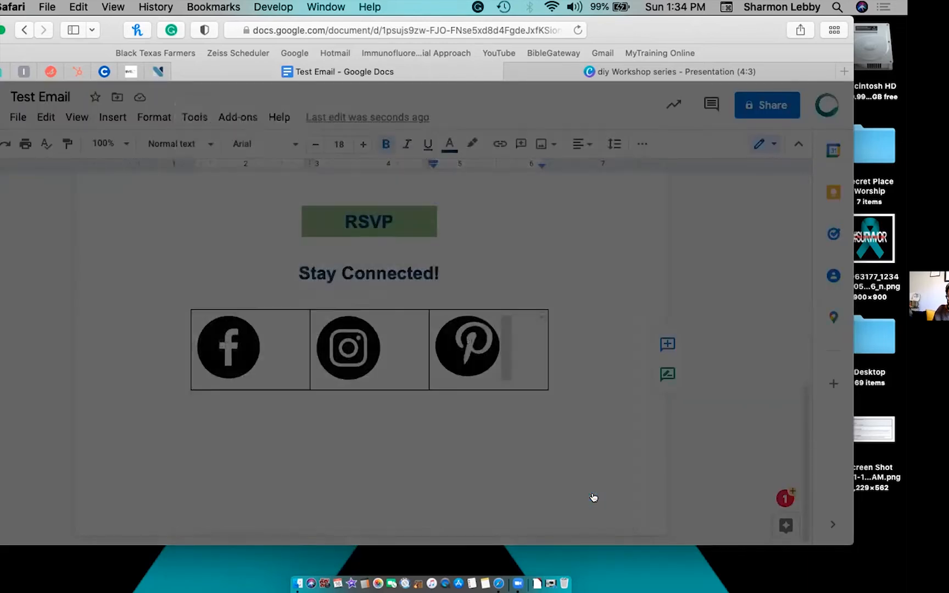
click(495, 444)
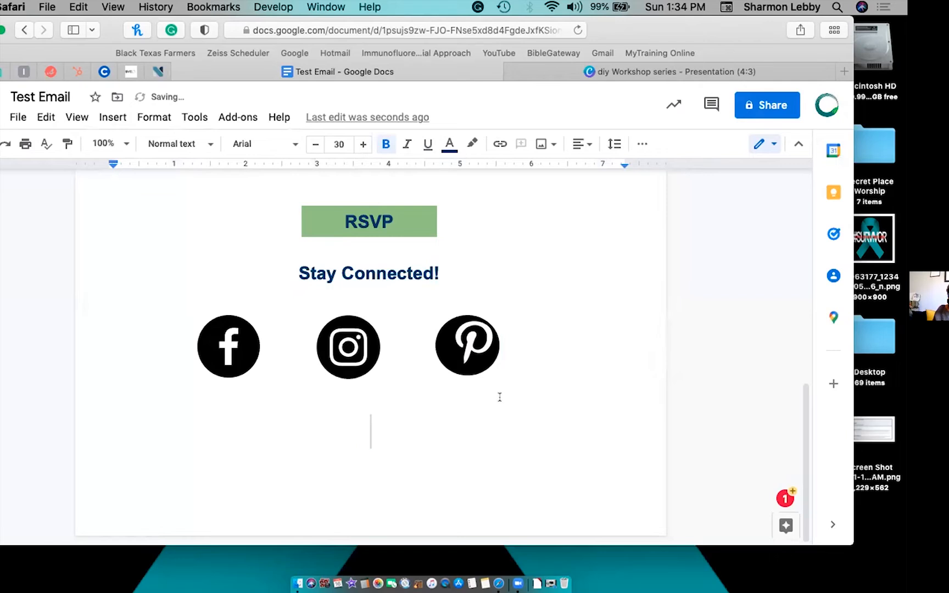
scroll(500, 396, up, 10)
Select all the flyer content with Cmd+A, then open Google in a new tab and follow the Gmail link.
scroll(500, 396, down, 10)
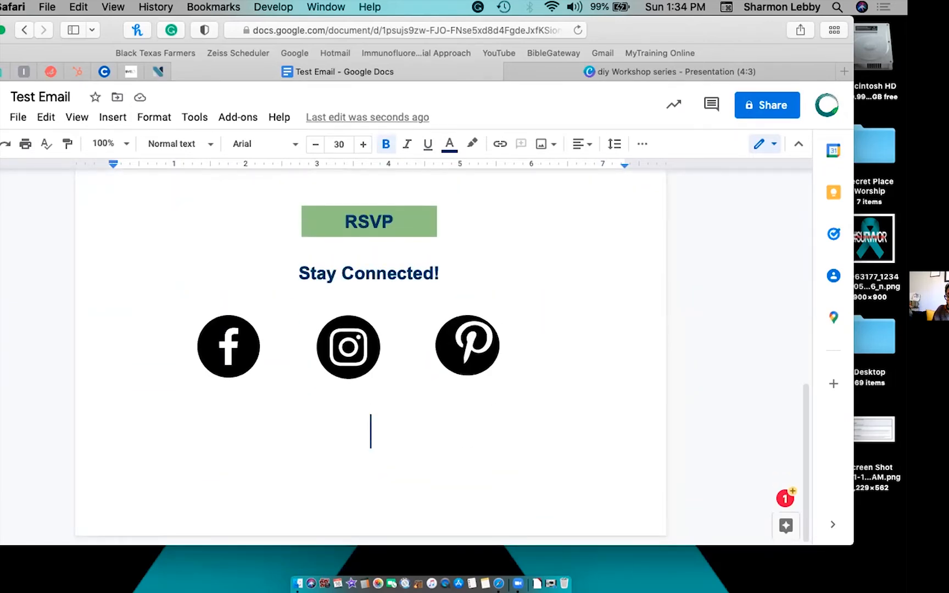
key(super+a)
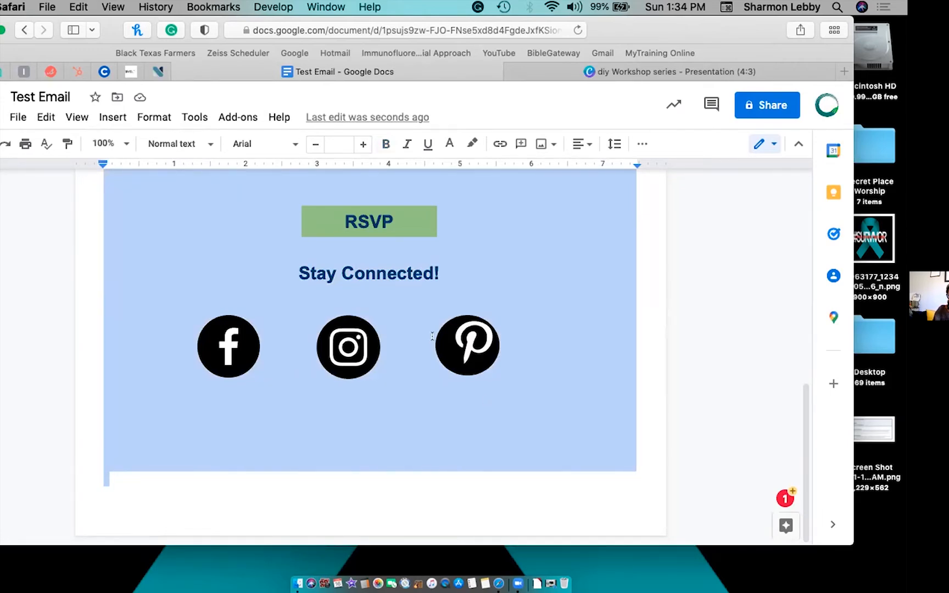
click(842, 70)
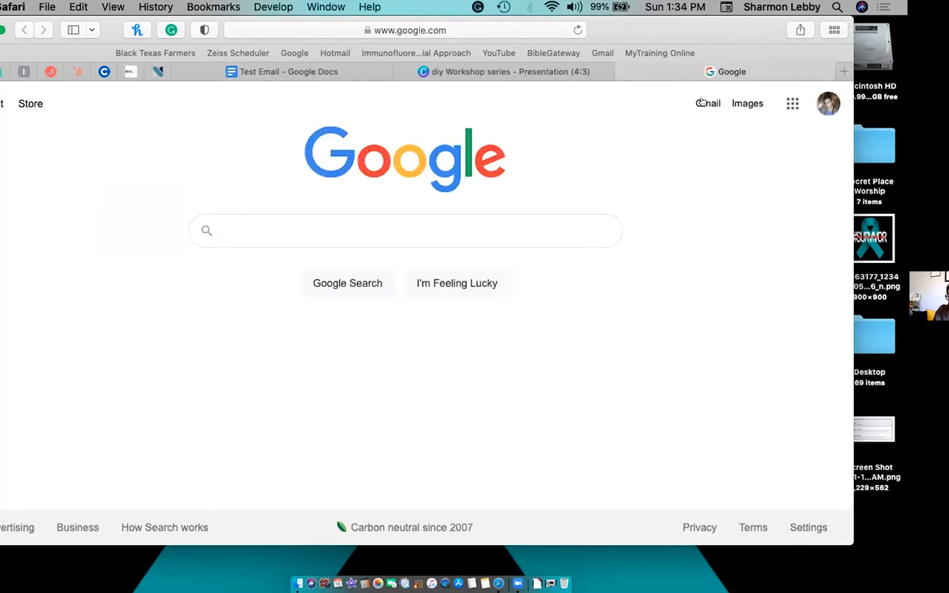
click(703, 103)
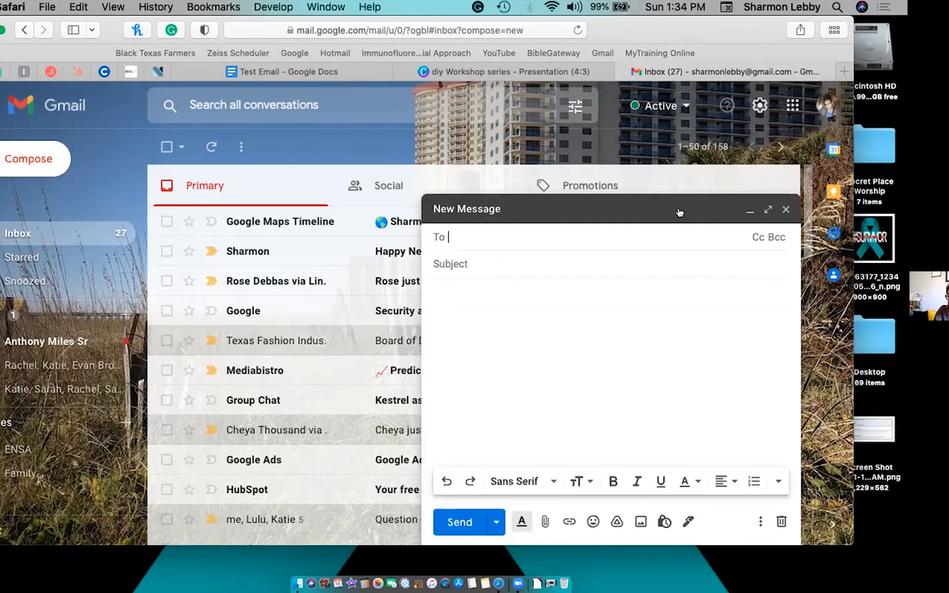
Expand the New Message draft to the large full-screen compose window.
click(766, 209)
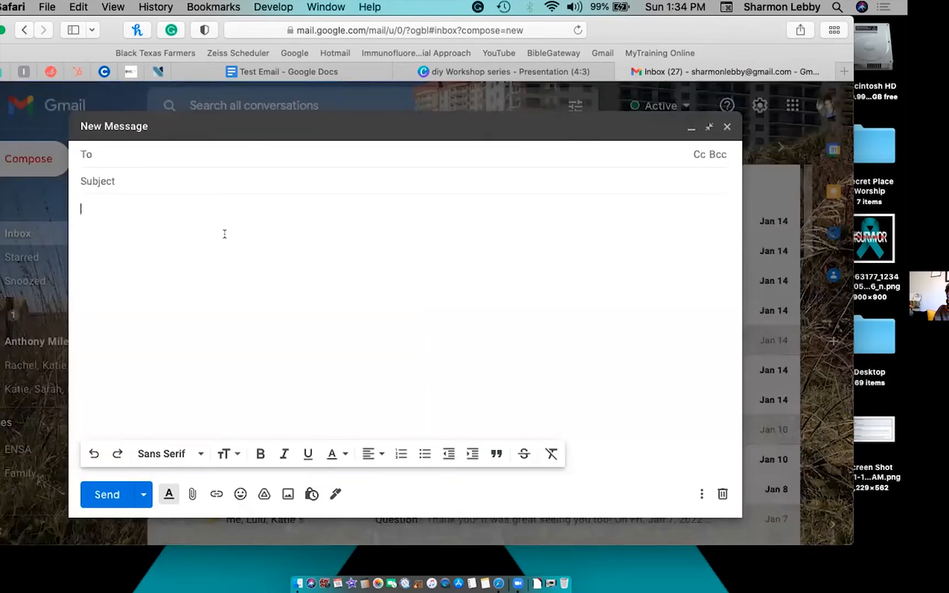
Paste the flyer with Cmd+V and scroll from the 'Hey What Are You Up To?' heading to the social icons.
key(super+v)
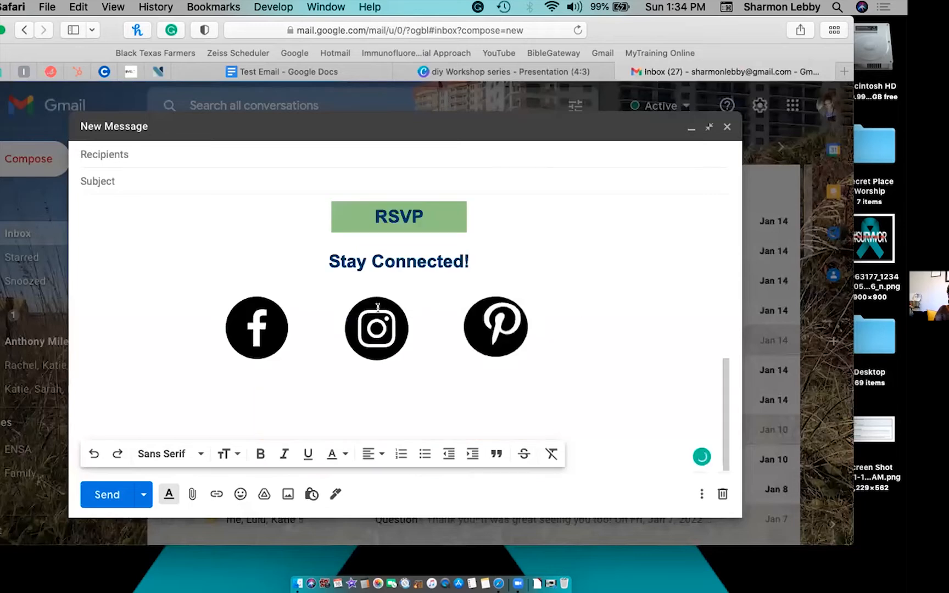
scroll(378, 307, up, 10)
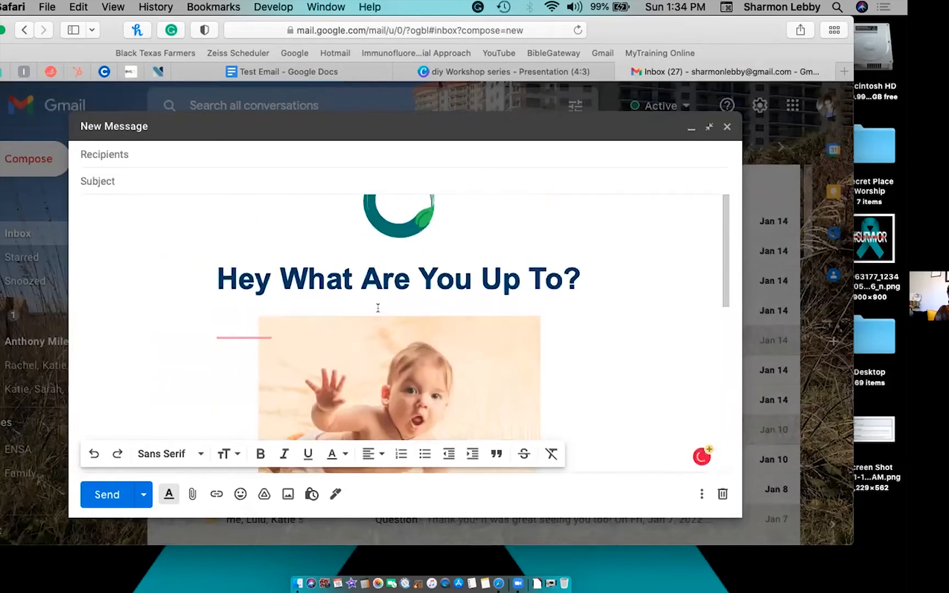
scroll(378, 308, down, 10)
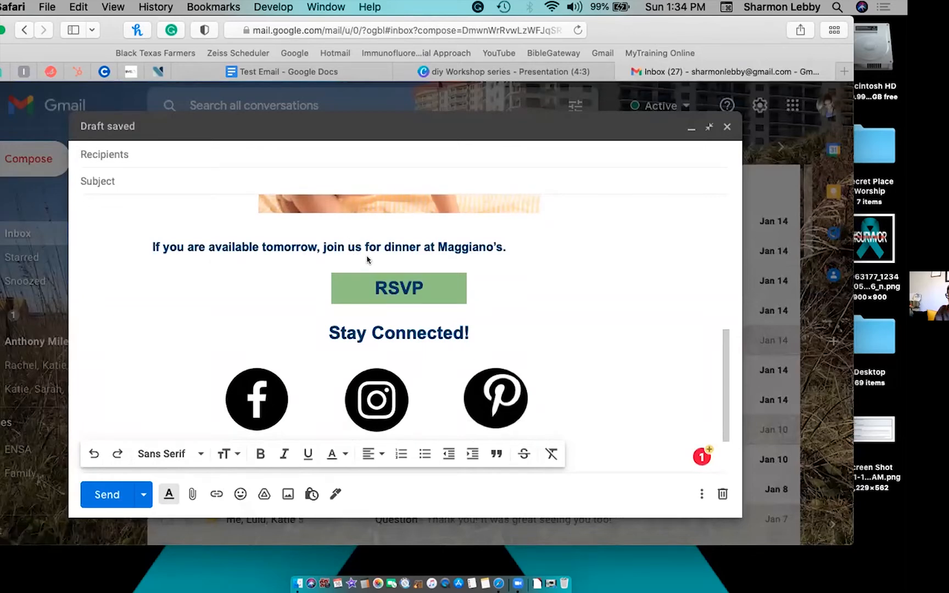
scroll(368, 260, down, 3)
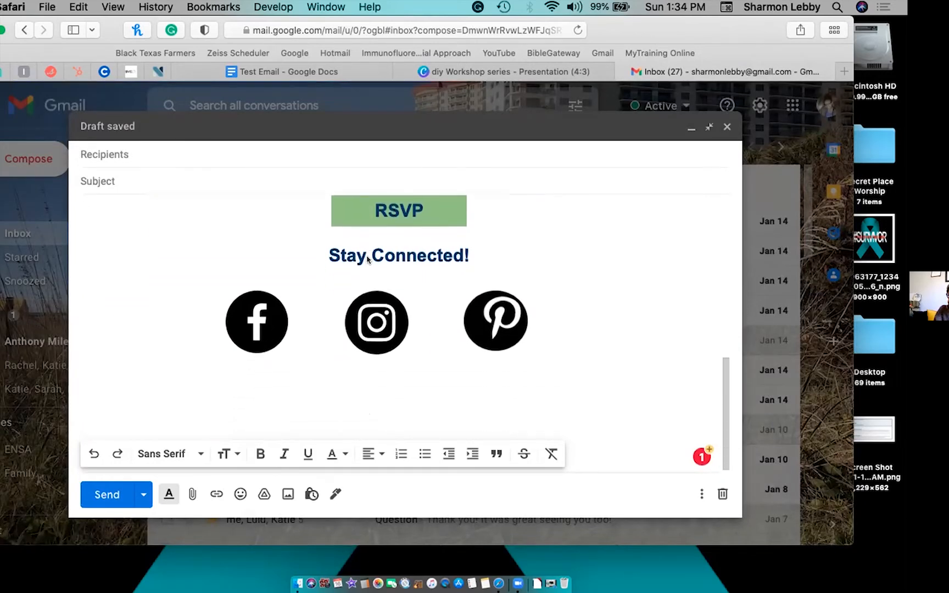
scroll(368, 260, up, 10)
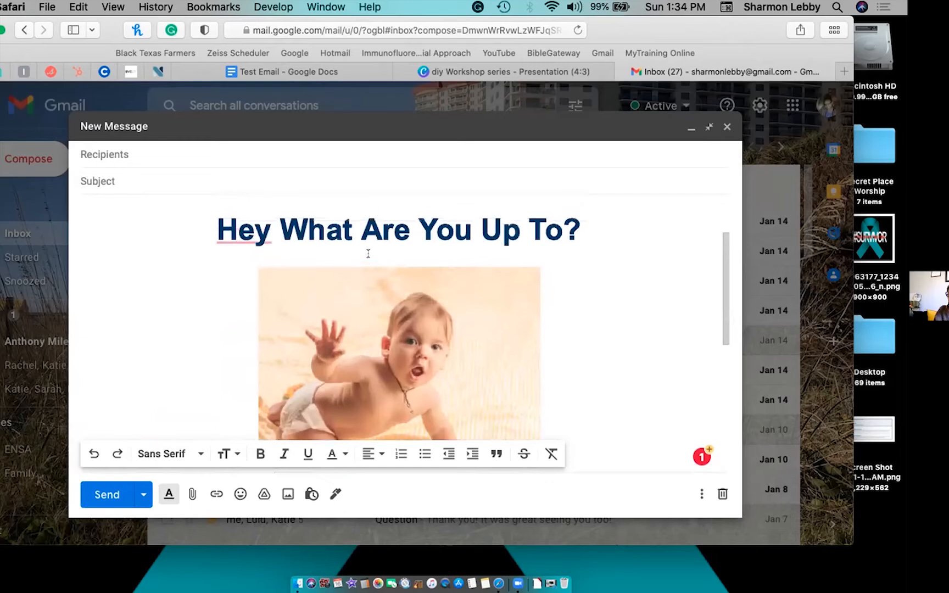
scroll(365, 291, down, 5)
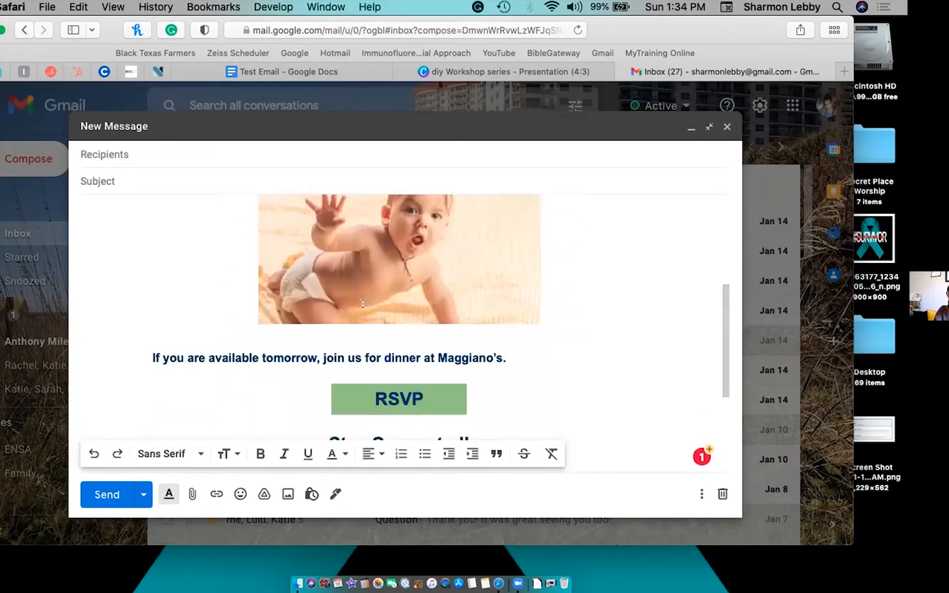
scroll(363, 303, down, 5)
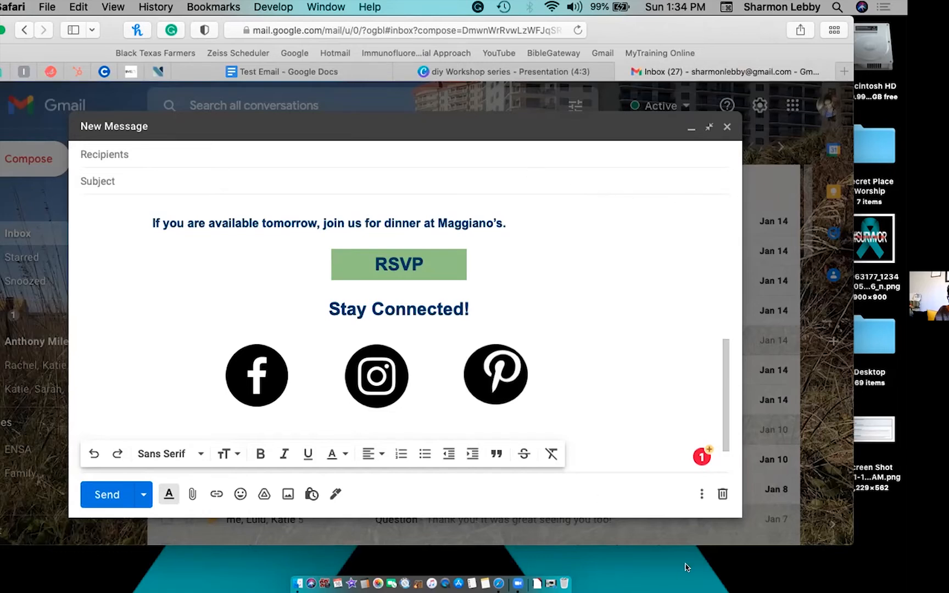
click(713, 556)
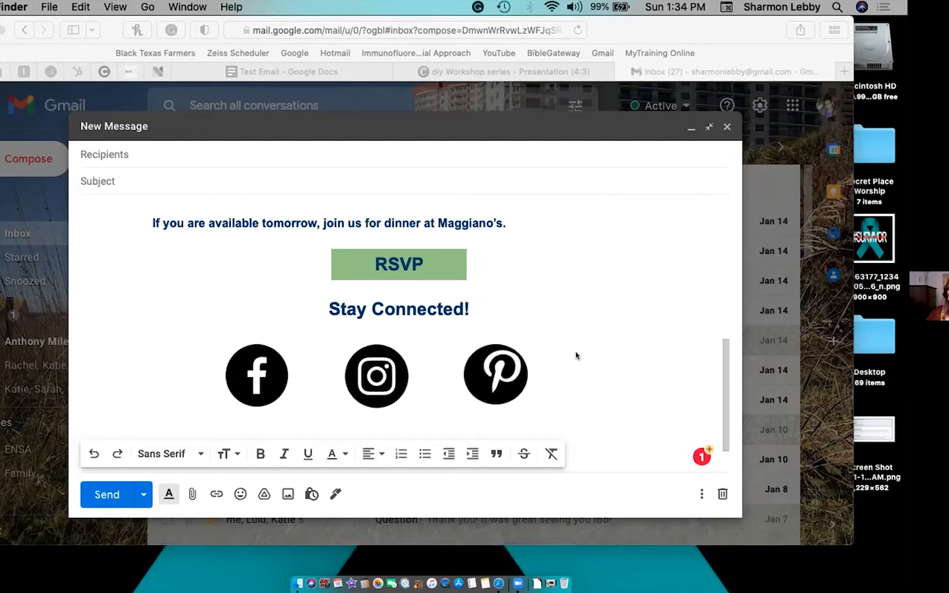
scroll(577, 352, down, 2)
scroll(577, 353, up, 10)
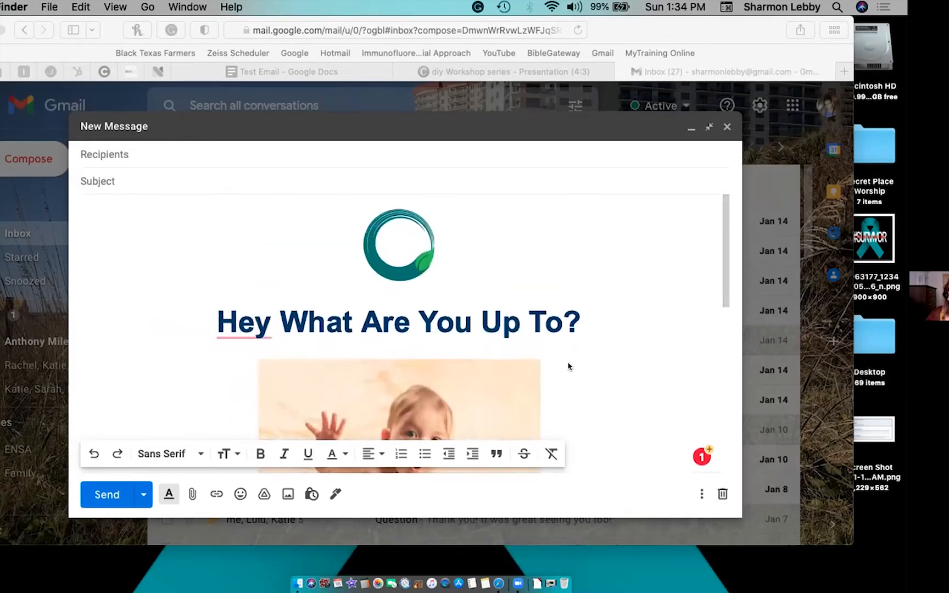
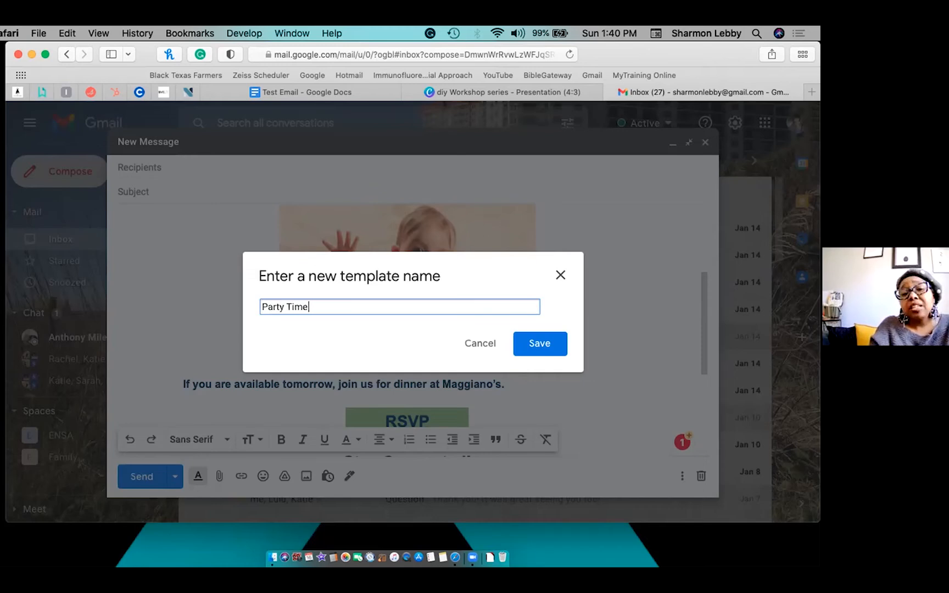
Save the flyer email as the 'Party Time' template and close its compose window.
click(548, 342)
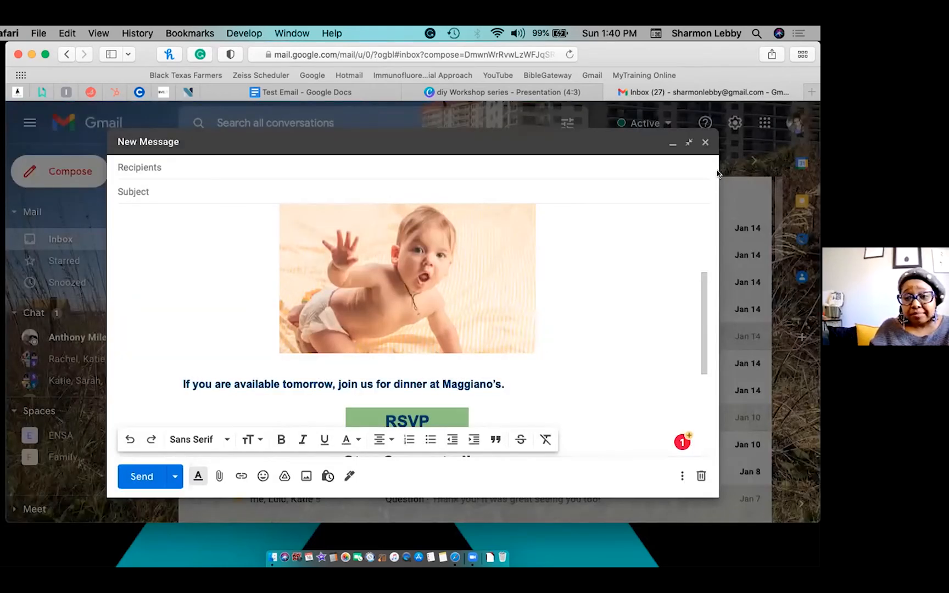
click(704, 143)
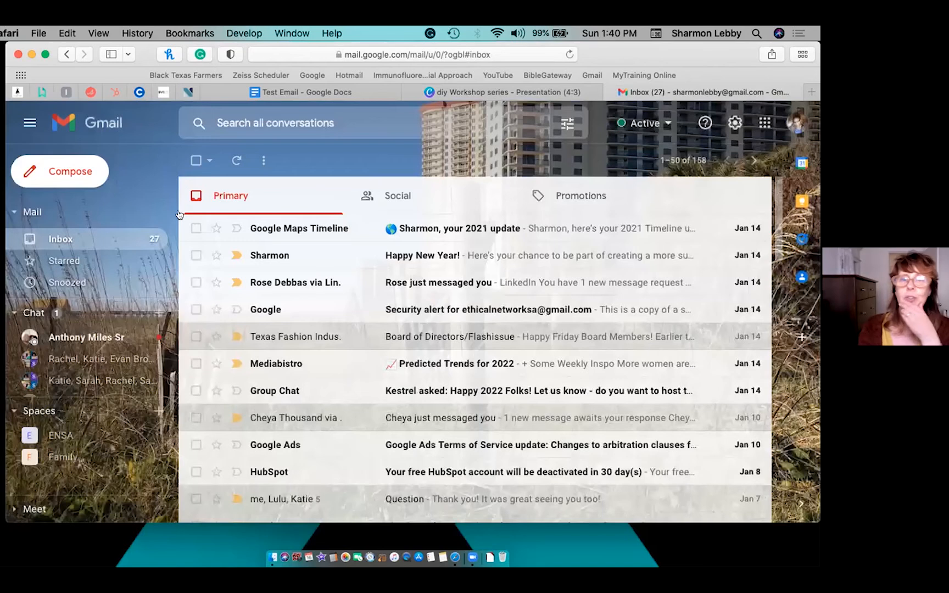
Discard a blank new message, then switch to the Ethical Network Gmail account.
click(49, 167)
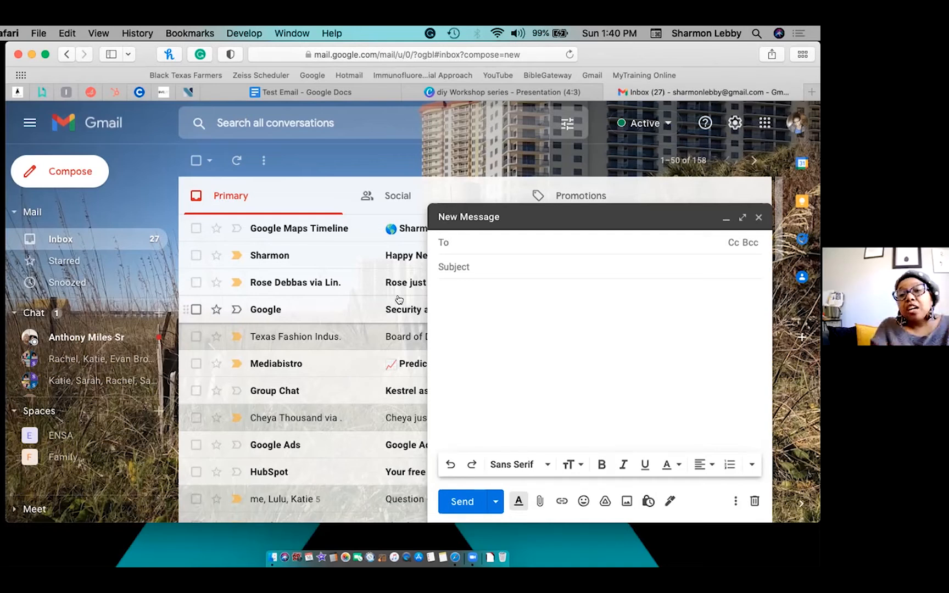
click(759, 220)
click(797, 123)
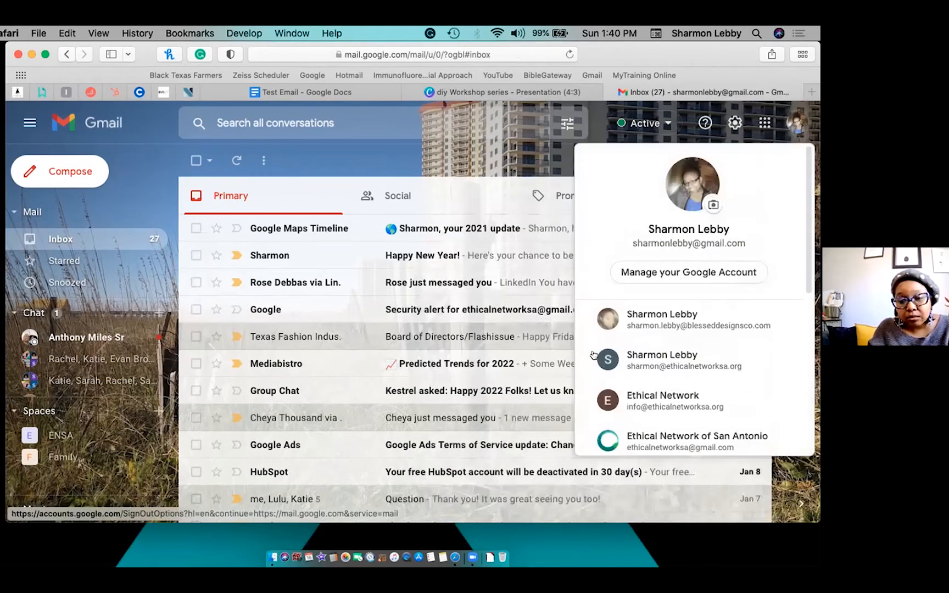
click(631, 400)
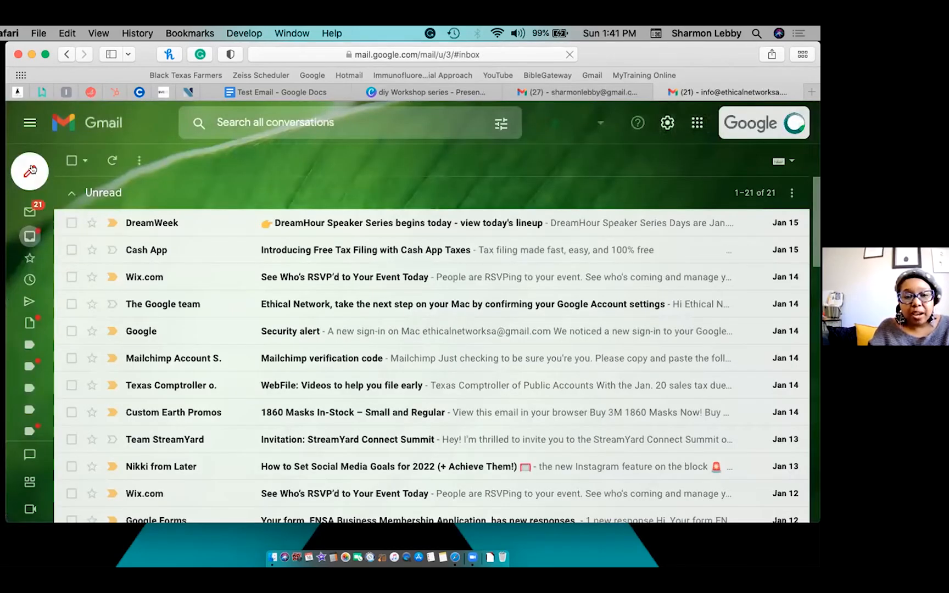
Open a blank compose window in the Ethical Network inbox.
mouse_move(32, 169)
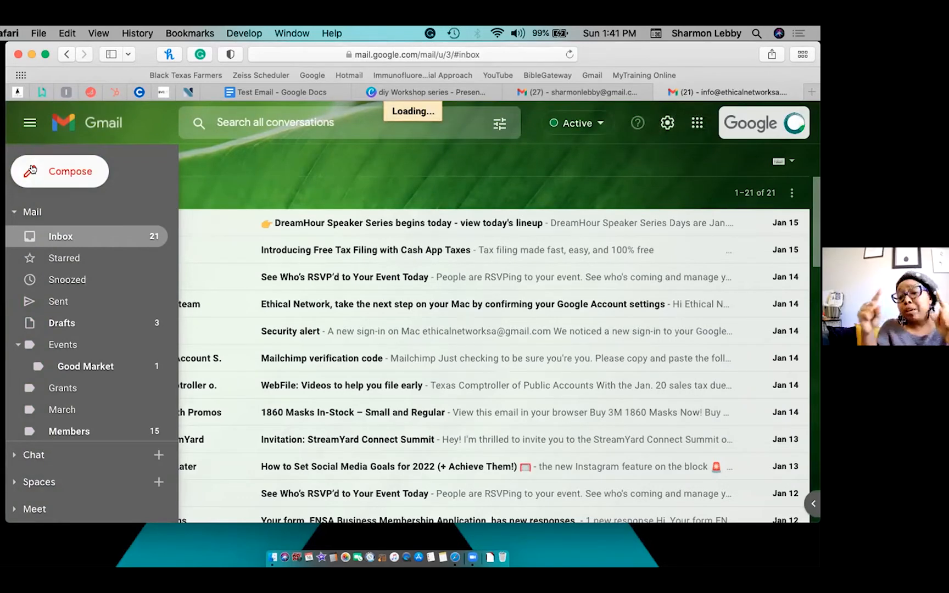
click(33, 169)
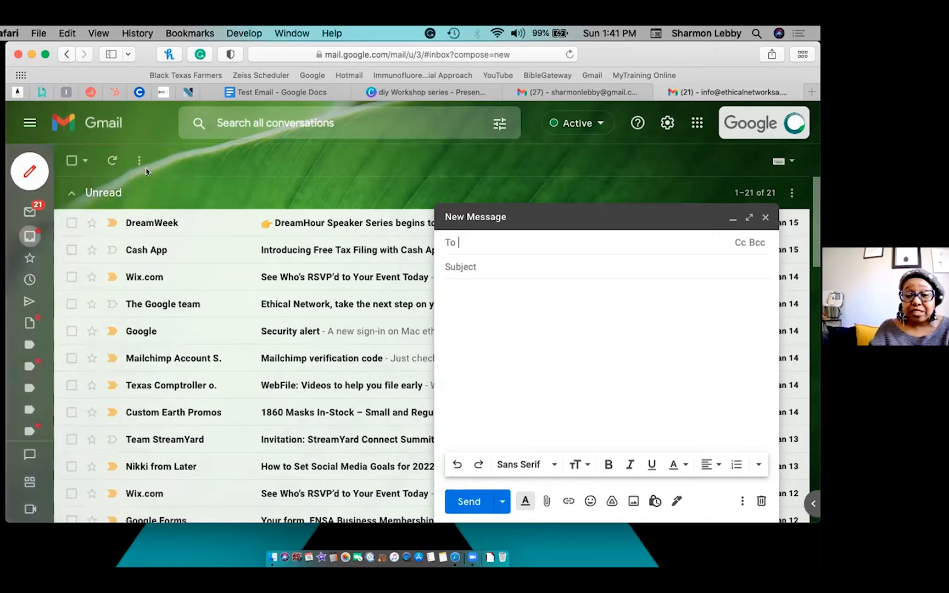
Fill the new message from the Business Application Received template.
click(743, 501)
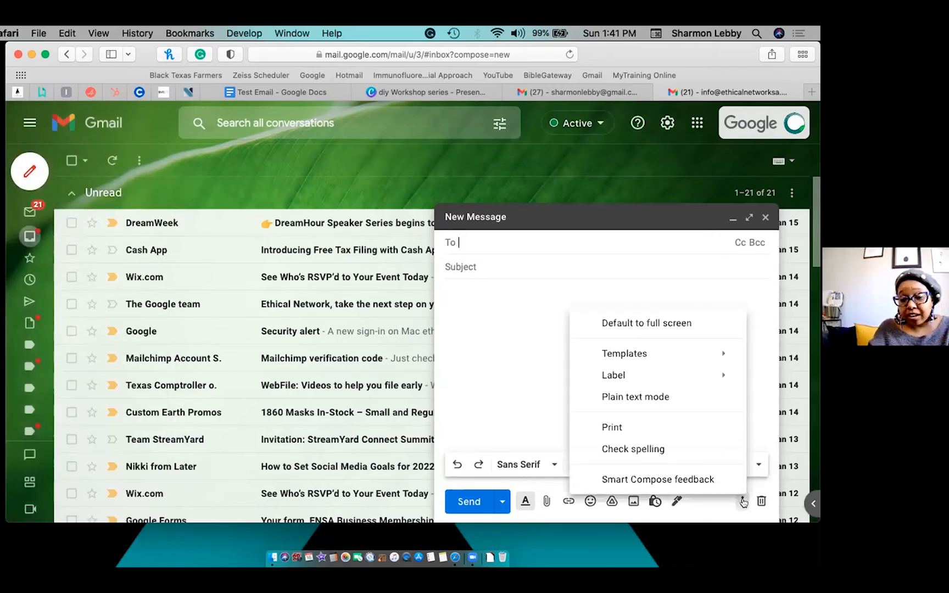
mouse_move(626, 356)
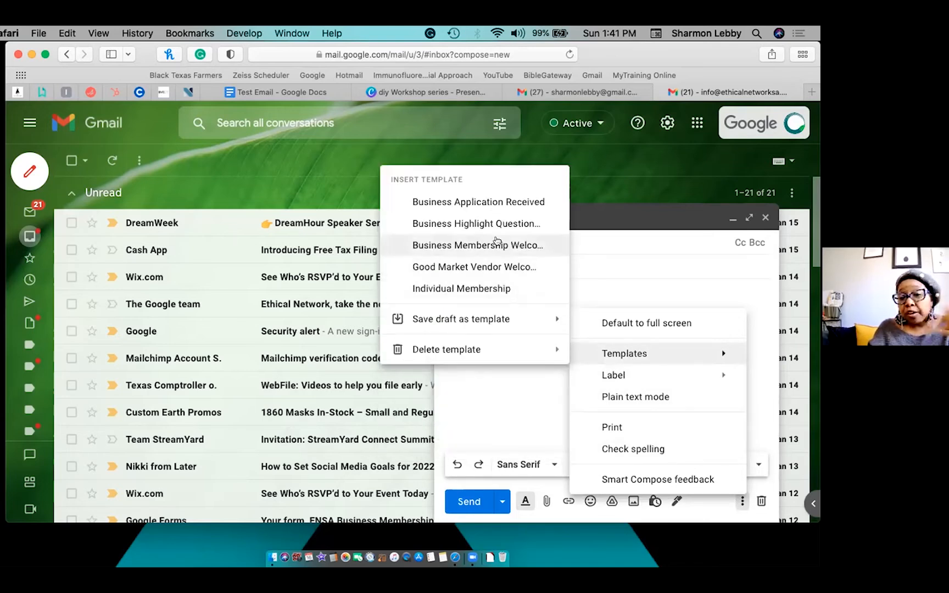
click(489, 203)
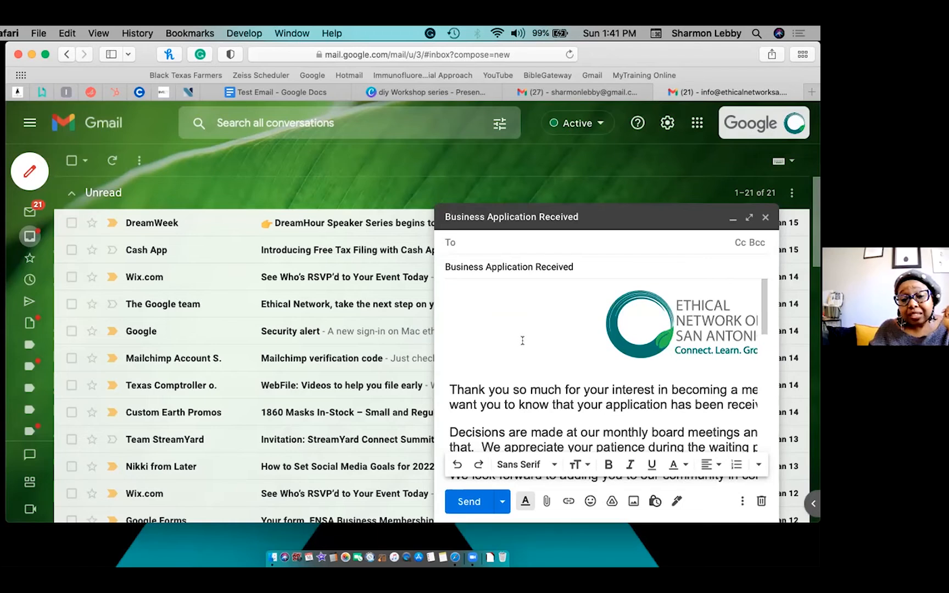
click(521, 339)
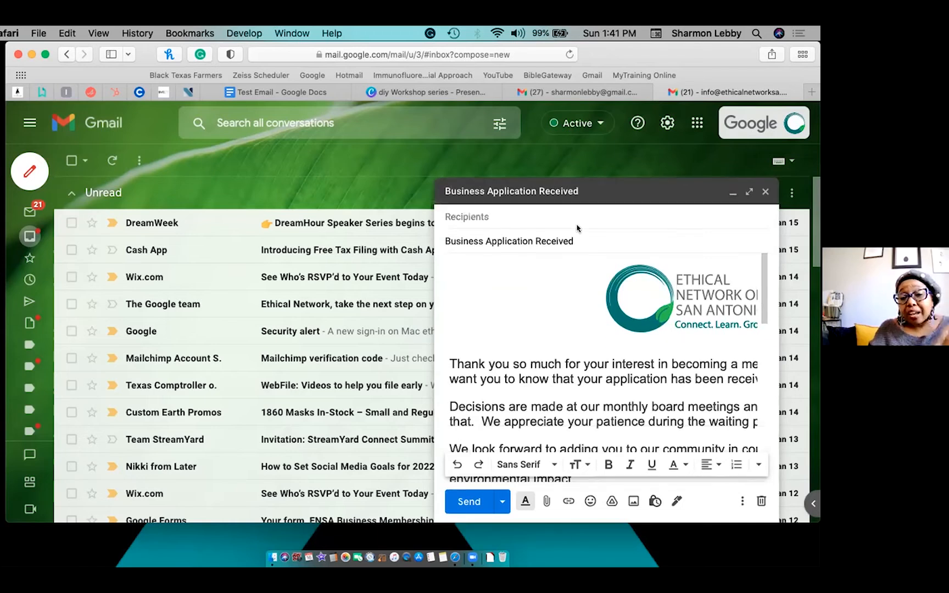
Review the template message in full screen, then close it without sending.
click(749, 190)
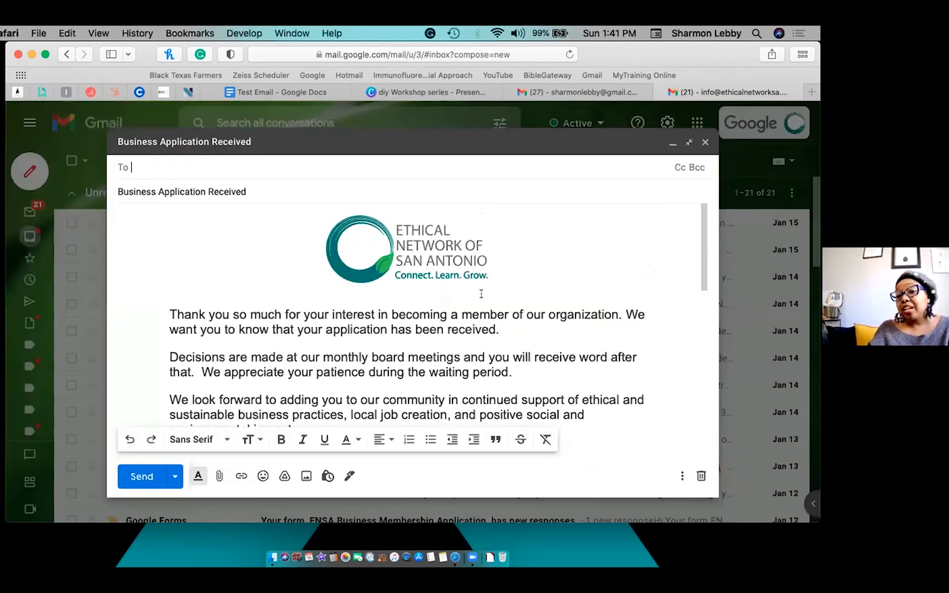
scroll(481, 297, down, 3)
click(481, 295)
scroll(482, 294, down, 4)
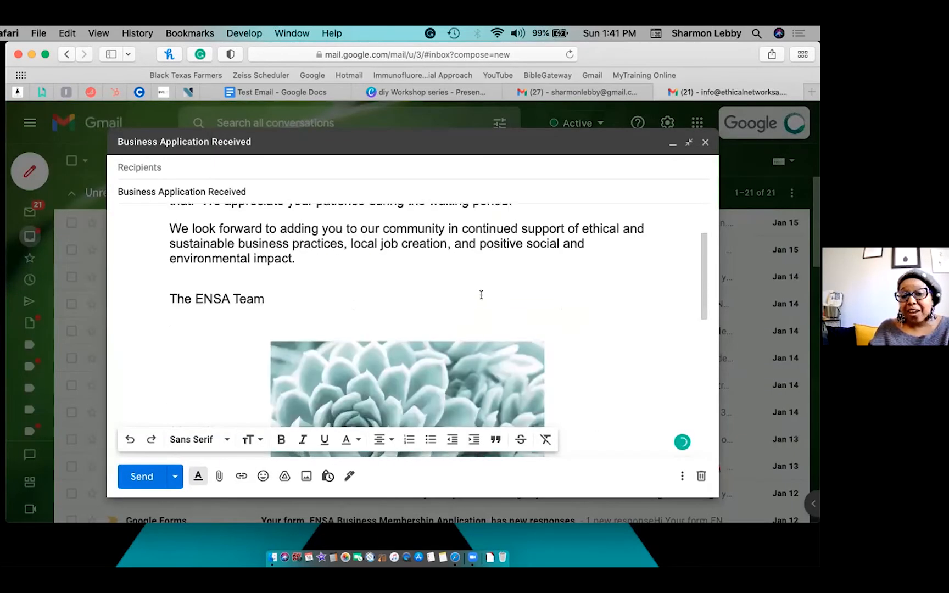
scroll(482, 293, down, 3)
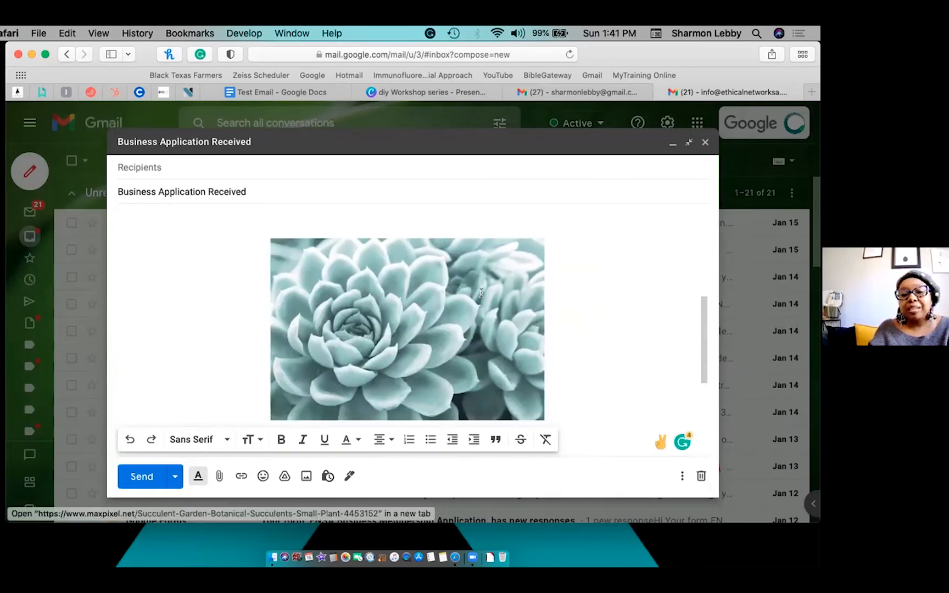
scroll(481, 293, down, 3)
scroll(481, 292, up, 10)
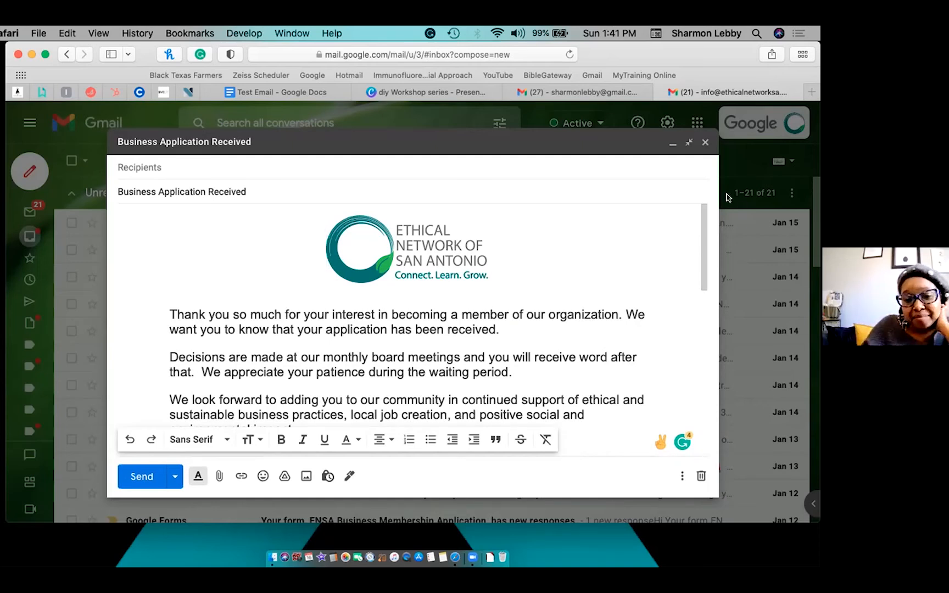
click(705, 142)
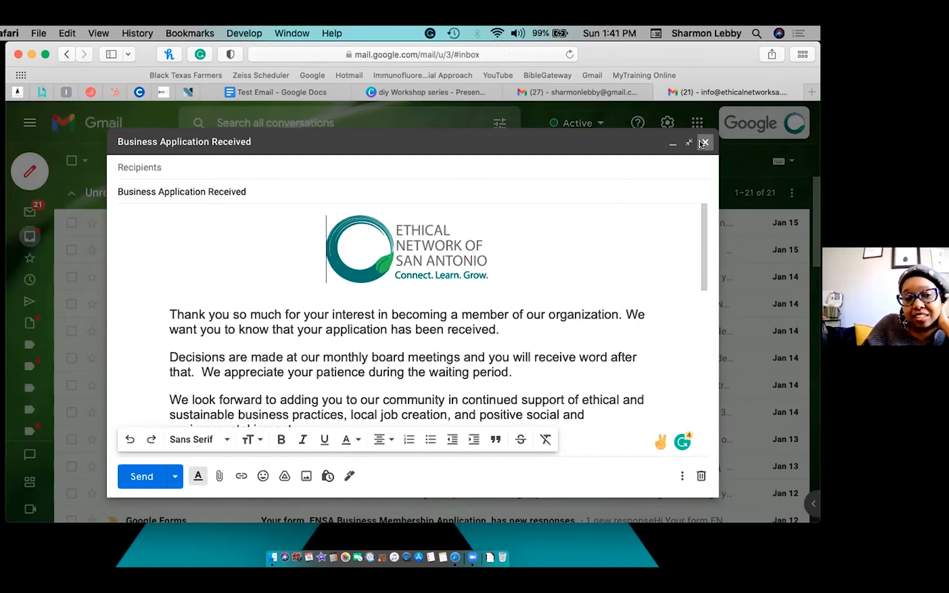
click(20, 170)
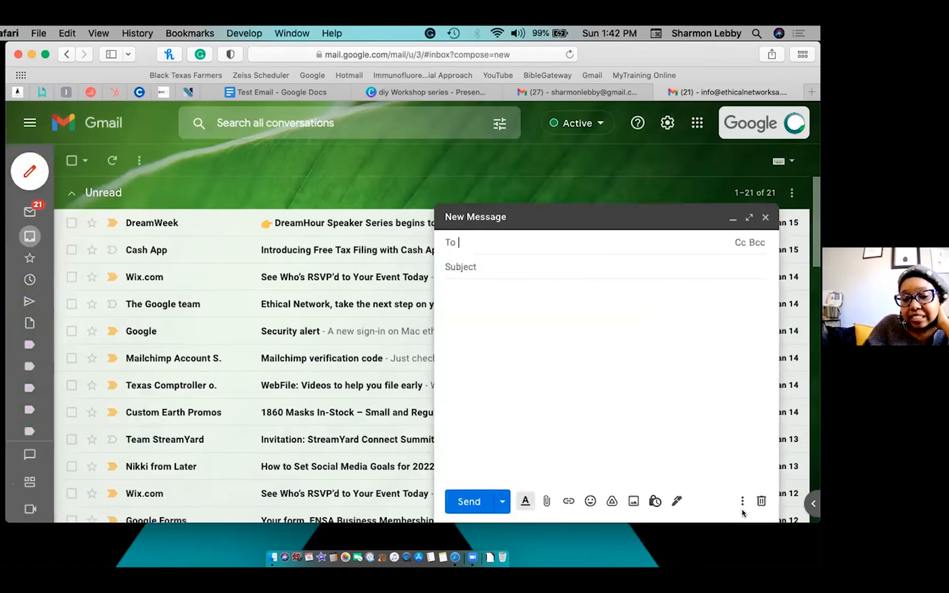
click(742, 501)
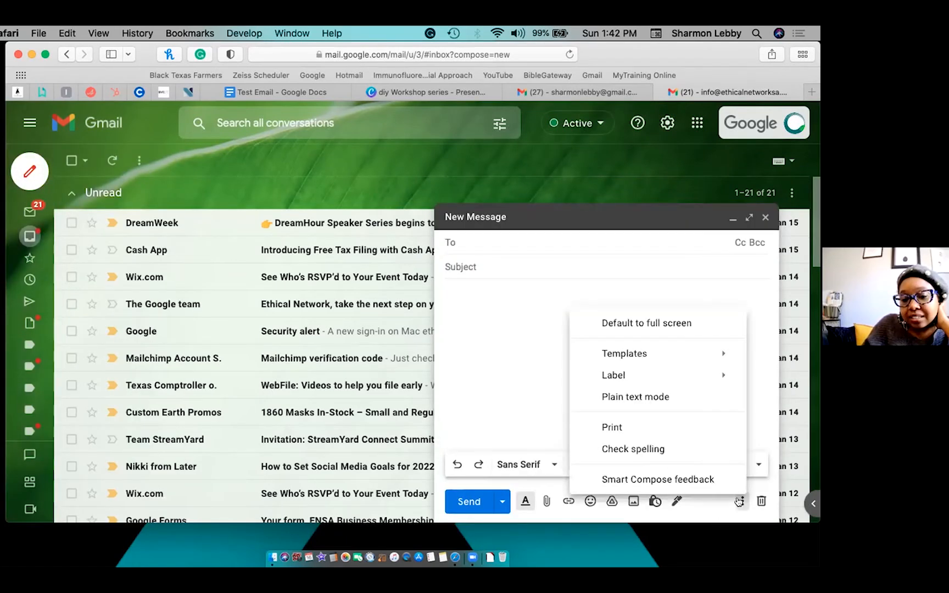
mouse_move(637, 353)
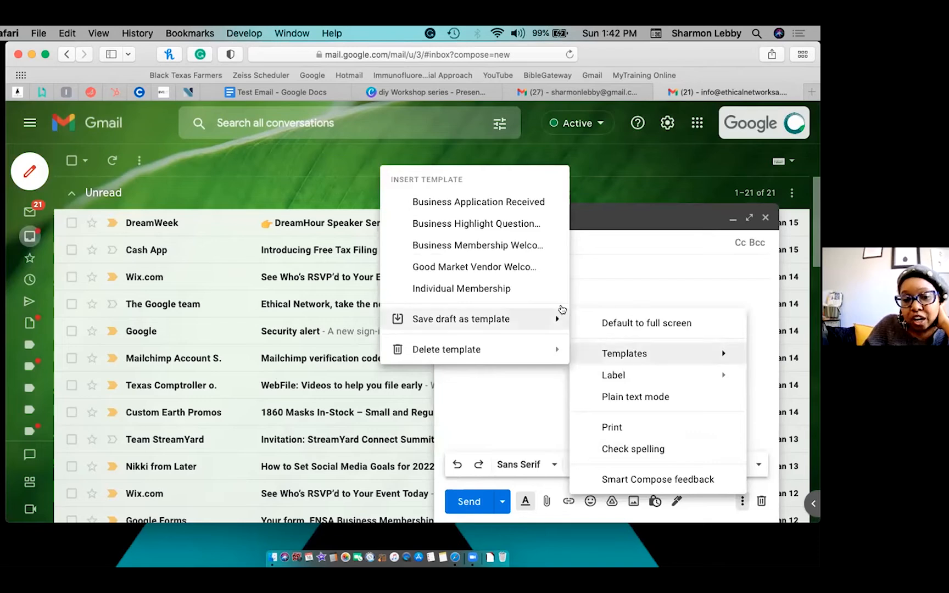
click(514, 245)
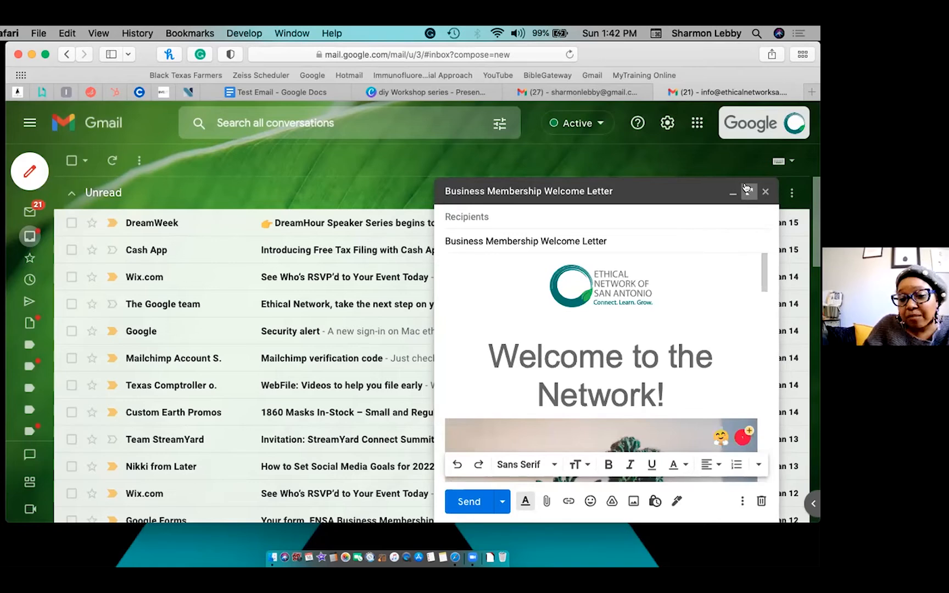
click(748, 190)
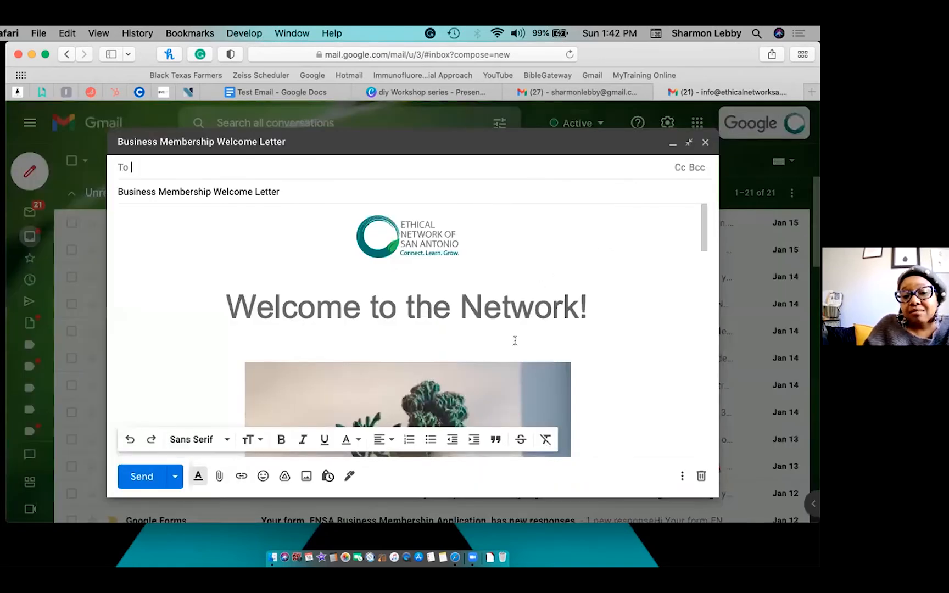
scroll(519, 330, down, 5)
scroll(515, 341, down, 5)
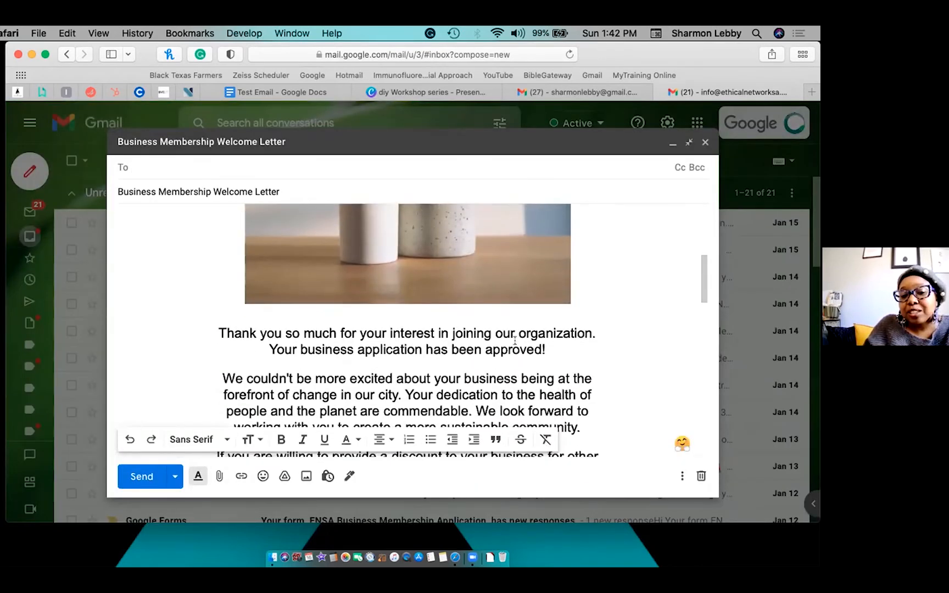
scroll(514, 341, down, 5)
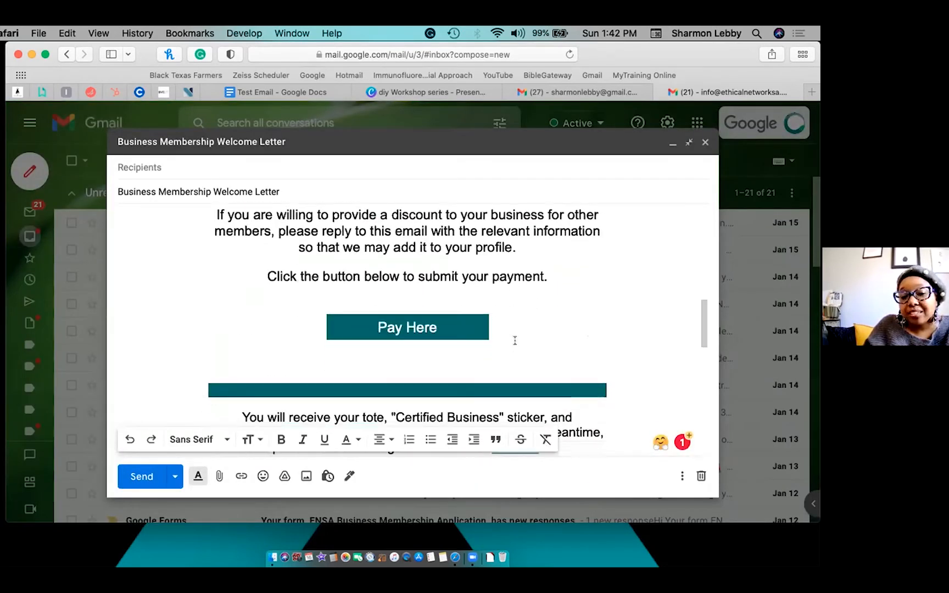
scroll(515, 341, down, 5)
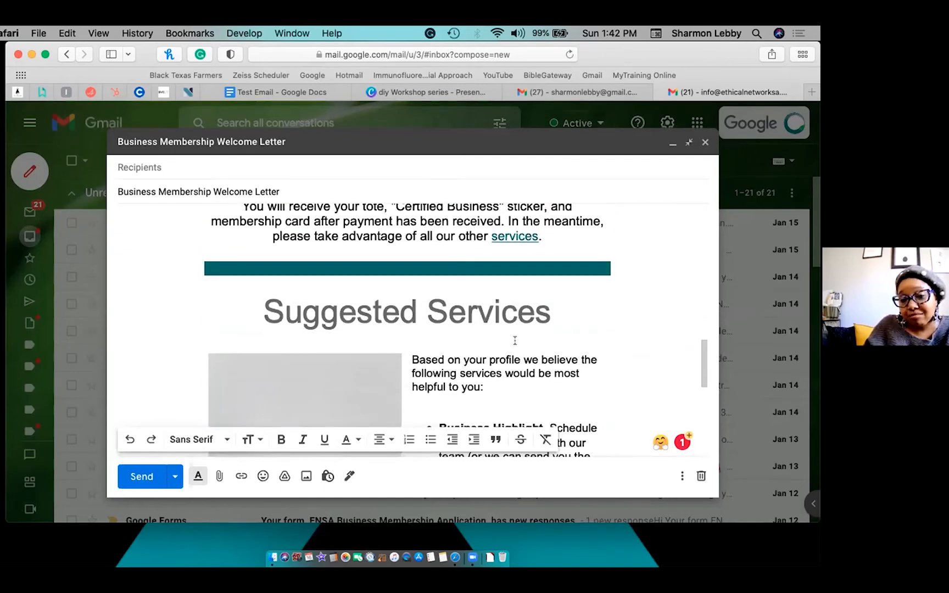
scroll(515, 341, down, 3)
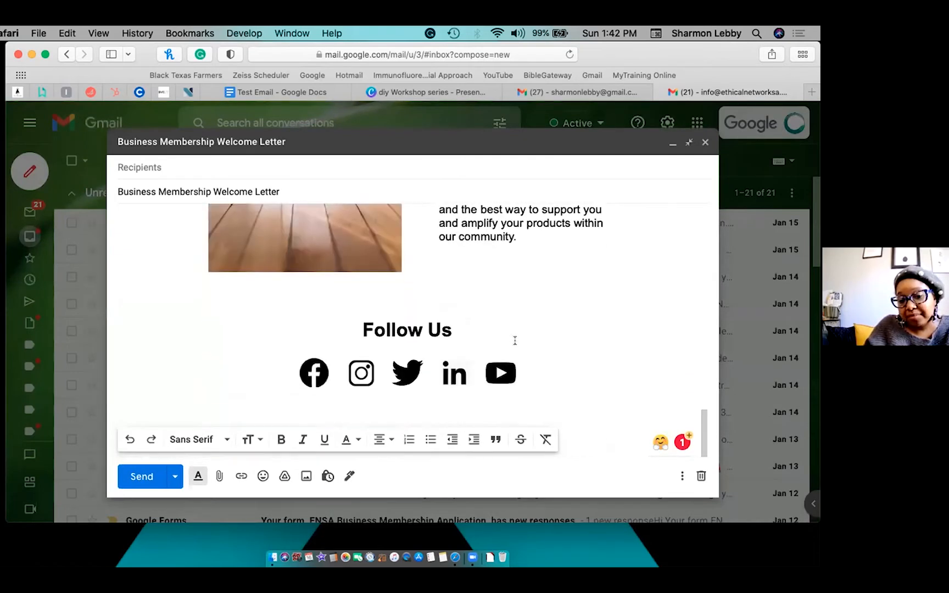
scroll(514, 341, up, 10)
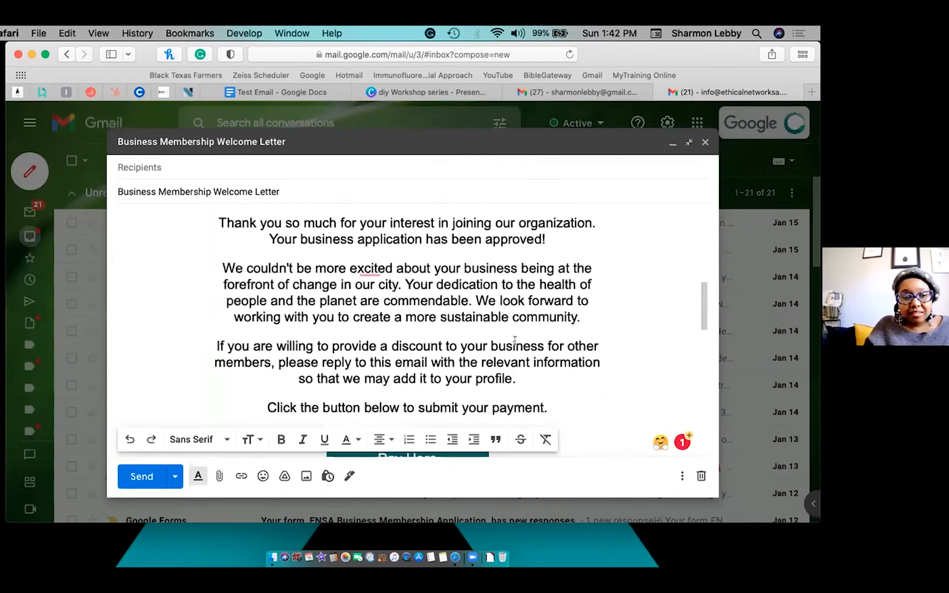
scroll(514, 341, up, 2)
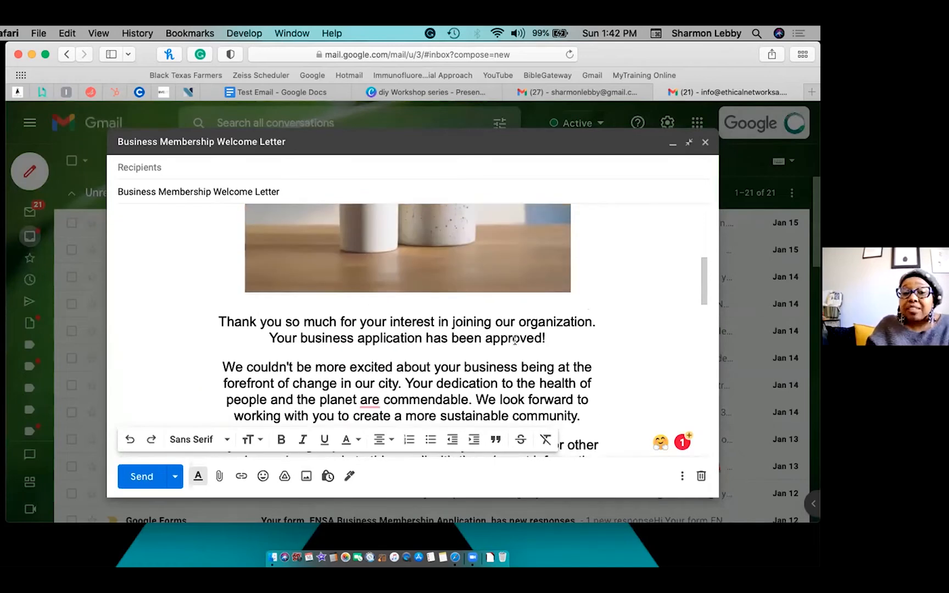
scroll(422, 380, up, 4)
scroll(271, 330, down, 4)
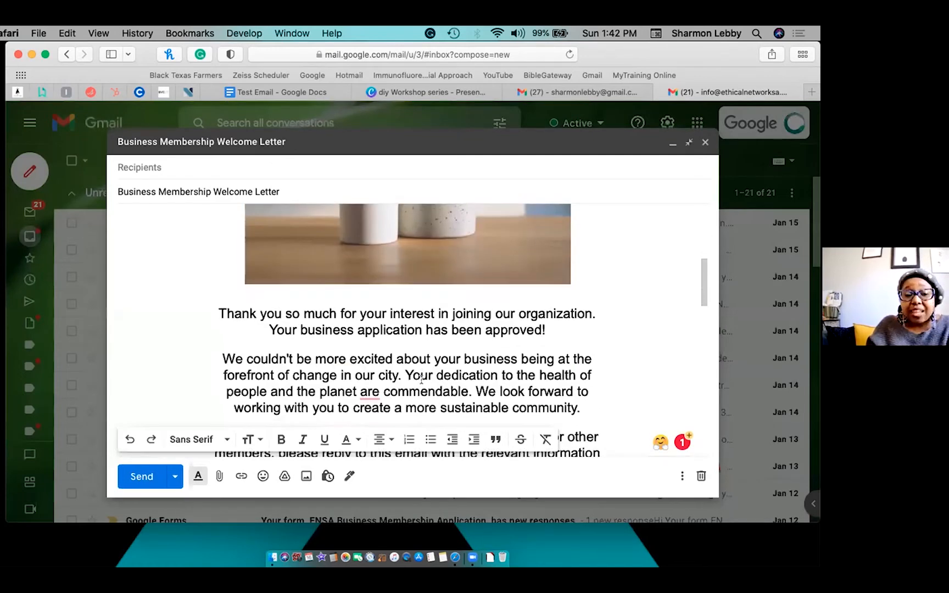
Add a 'Hey' plus recipient's first-name greeting line above 'Thank you so much'.
click(218, 314)
key(Return)
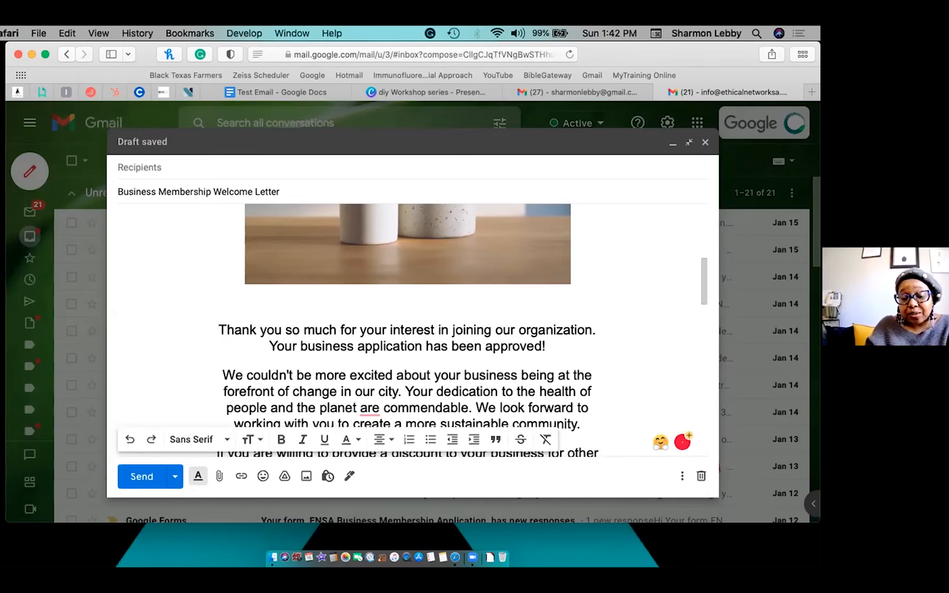
text(Hey S)
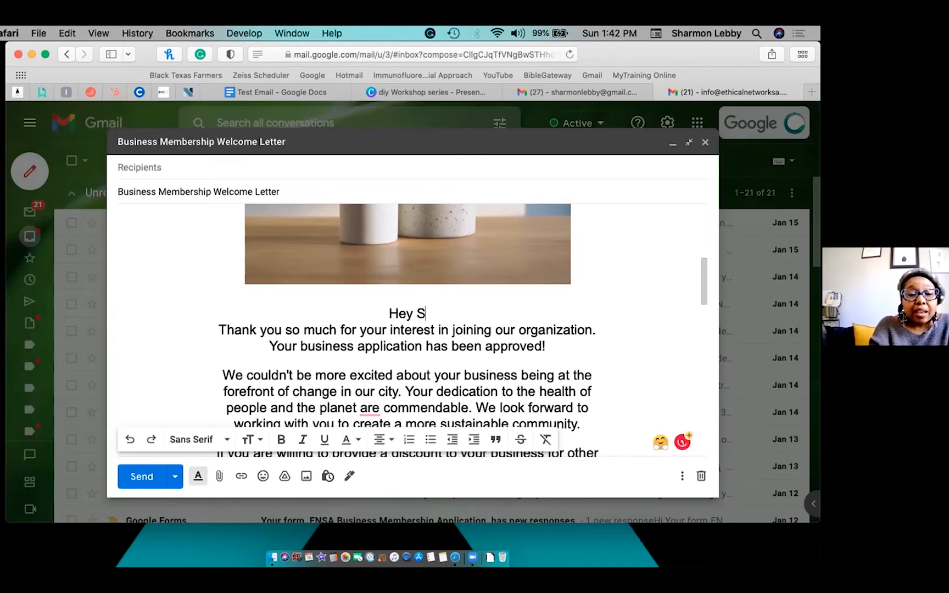
text(harmon!)
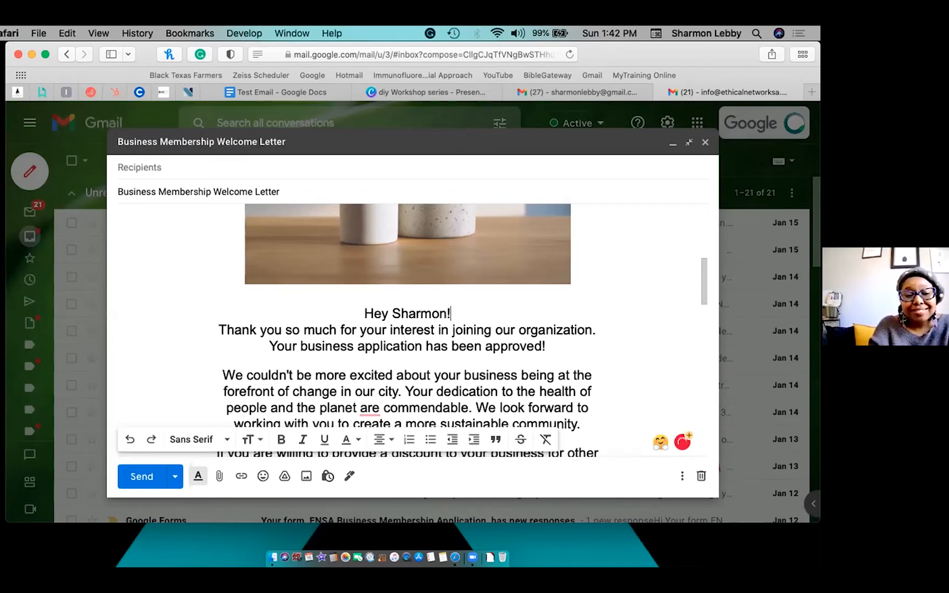
key(Return)
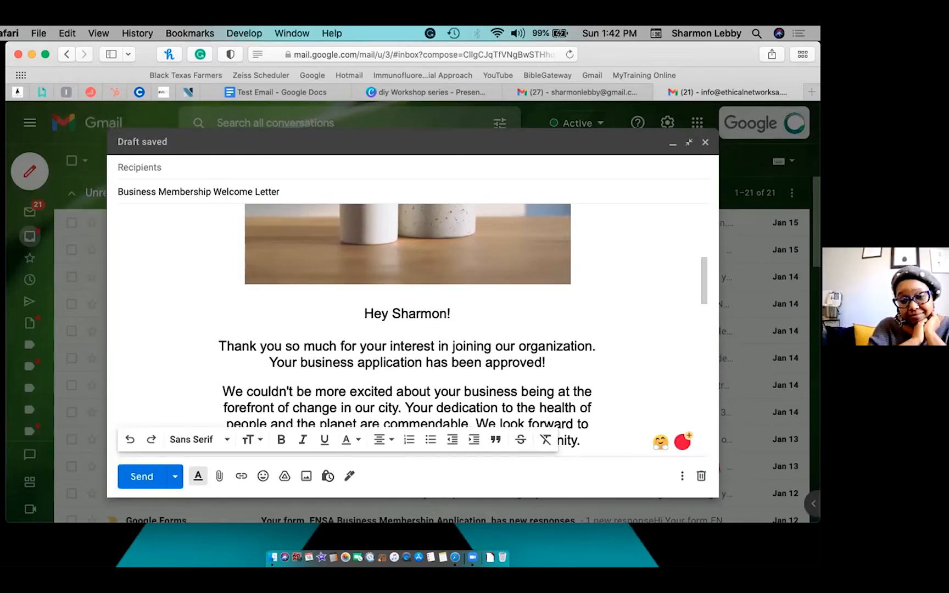
Read through the rest of the welcome letter and close the draft.
scroll(222, 287, down, 3)
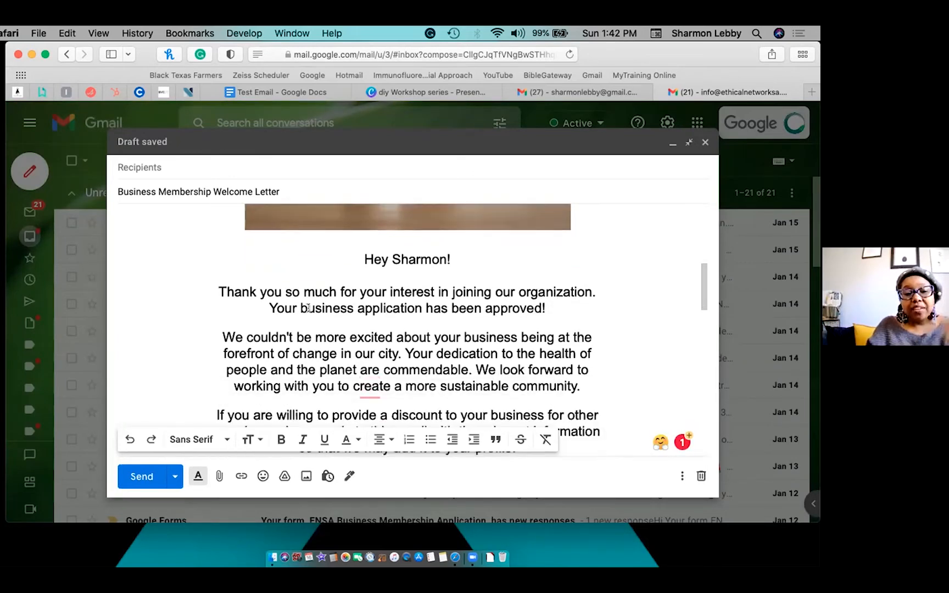
scroll(308, 308, down, 10)
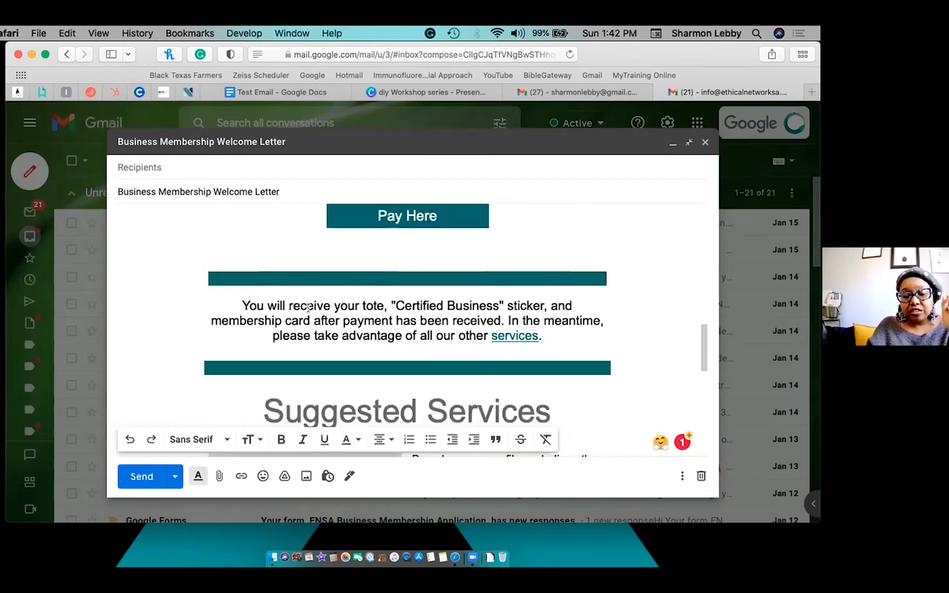
scroll(307, 307, down, 5)
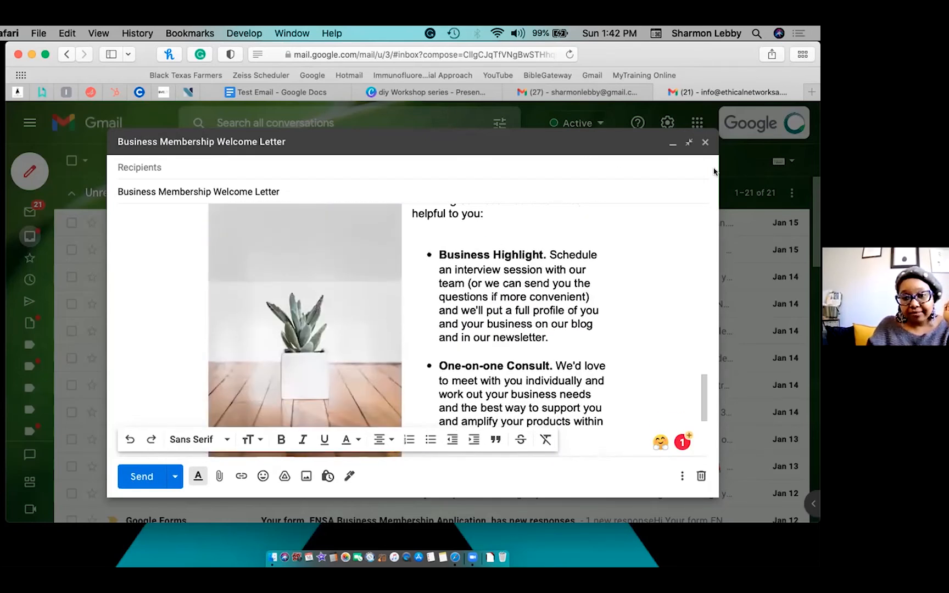
click(705, 143)
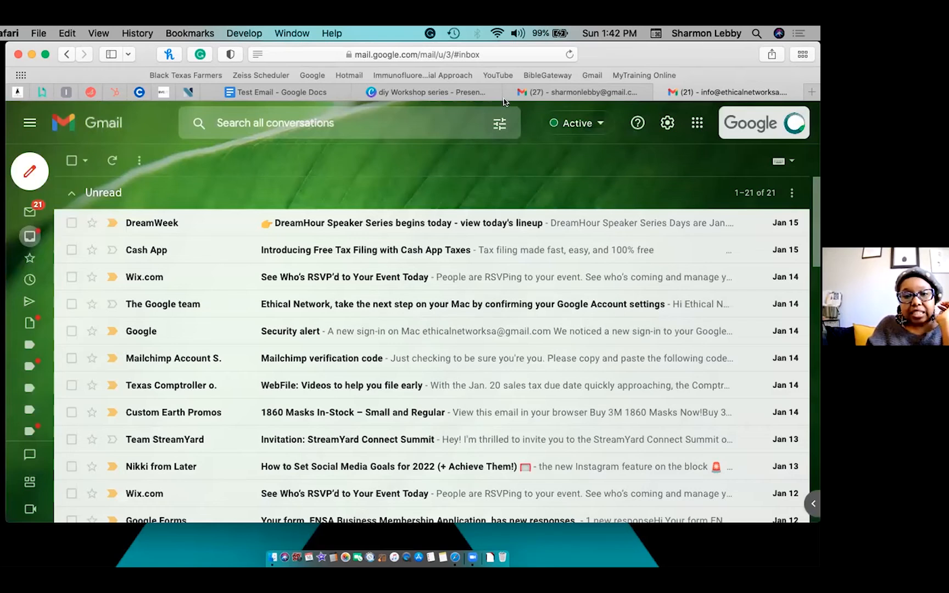
Start the diy Workshop series deck in presenter view with a full-screen audience window.
mouse_move(477, 96)
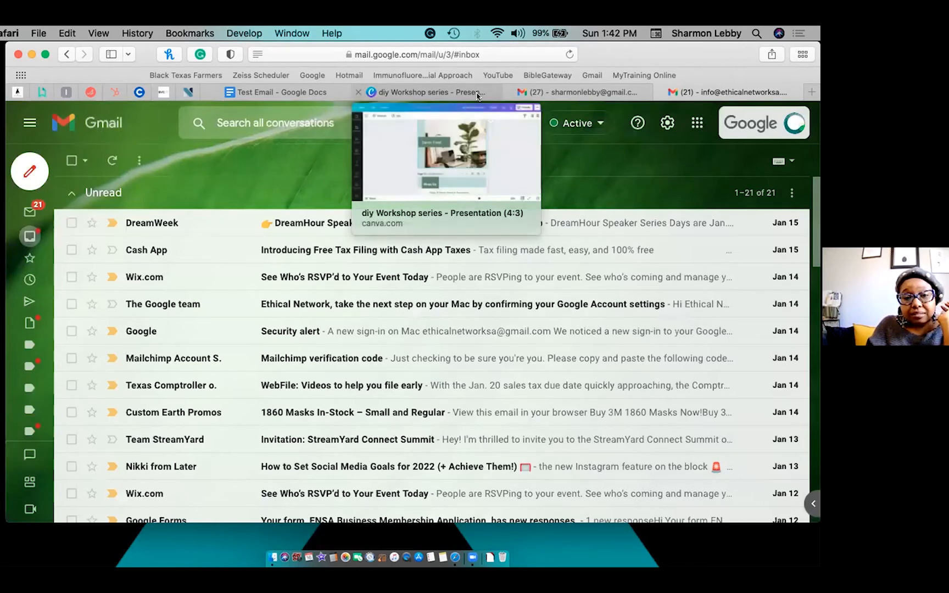
click(476, 96)
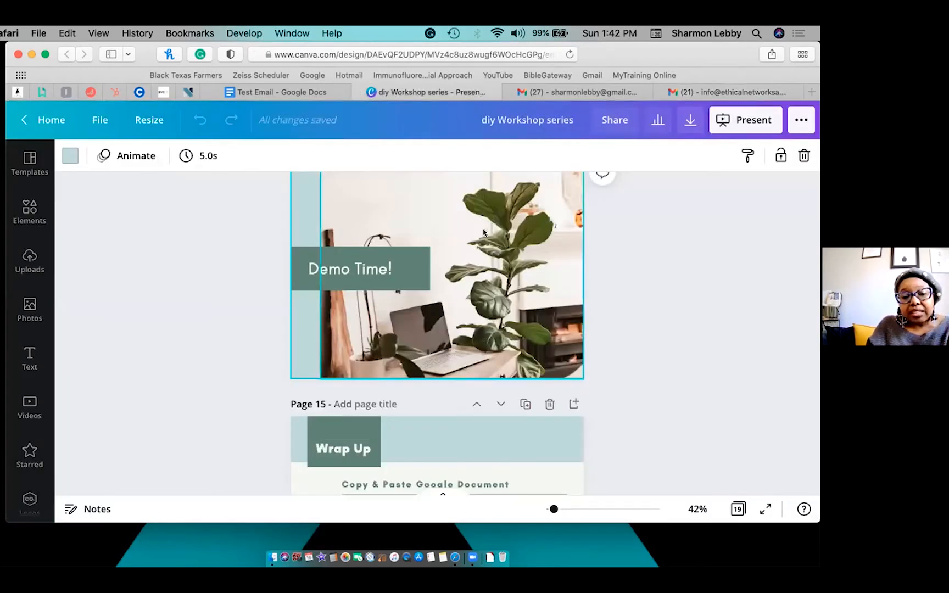
click(725, 125)
click(635, 253)
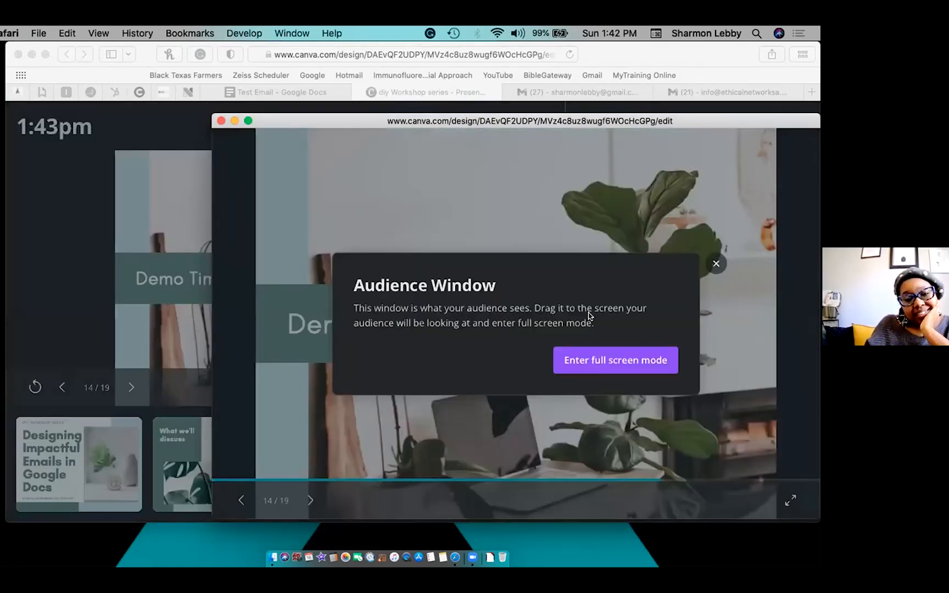
click(590, 367)
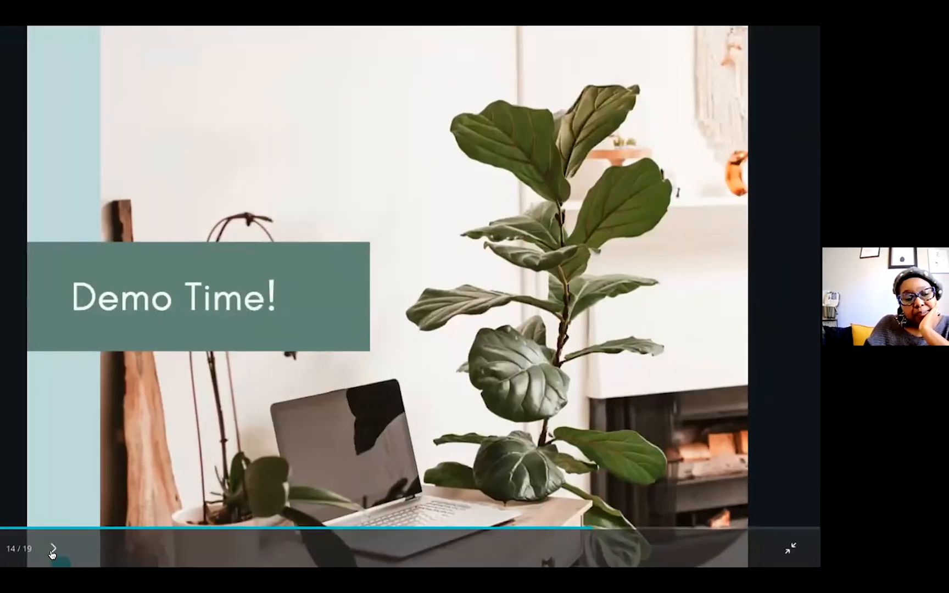
Advance past Wrap Up to slide 16 of 19, Hot Tips!
click(52, 549)
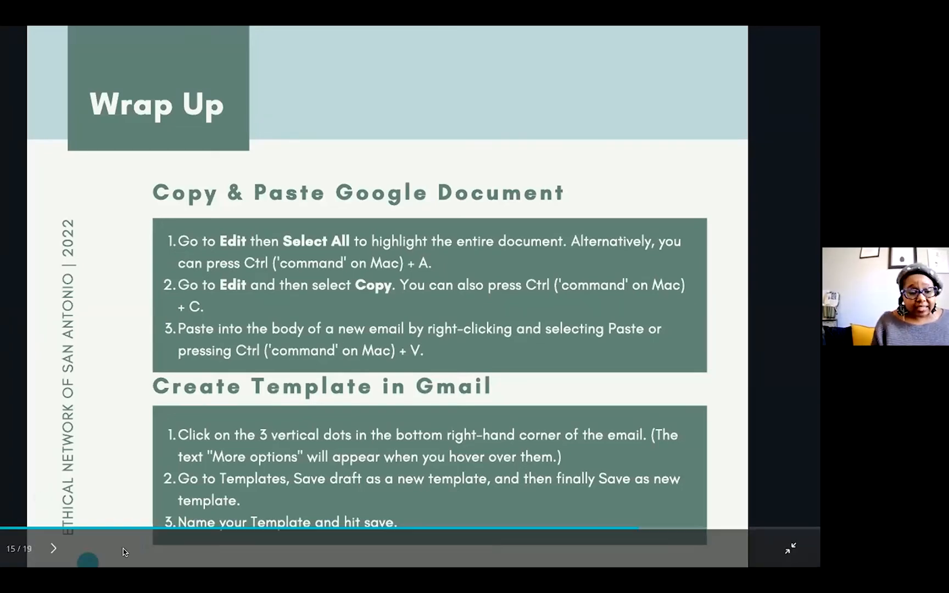
click(53, 551)
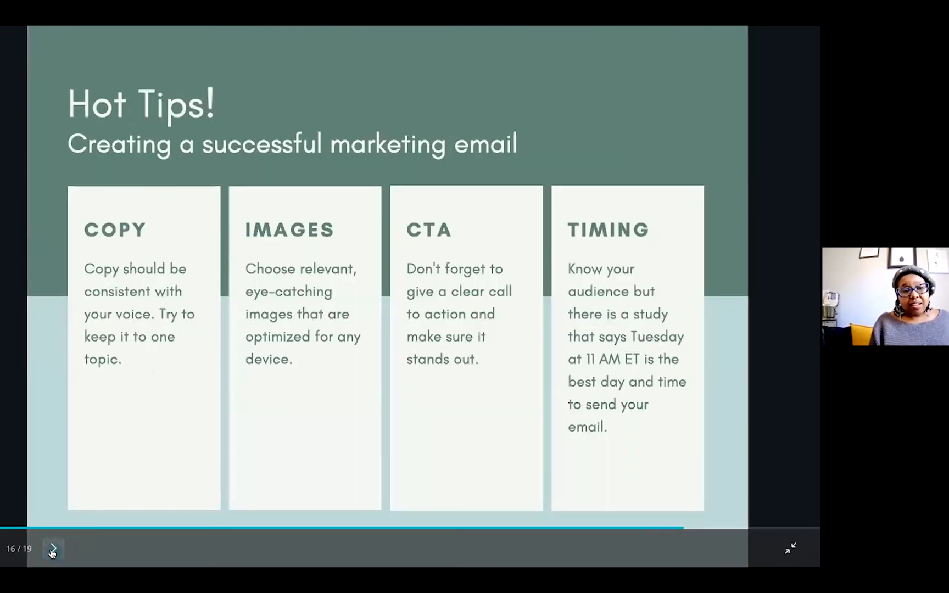
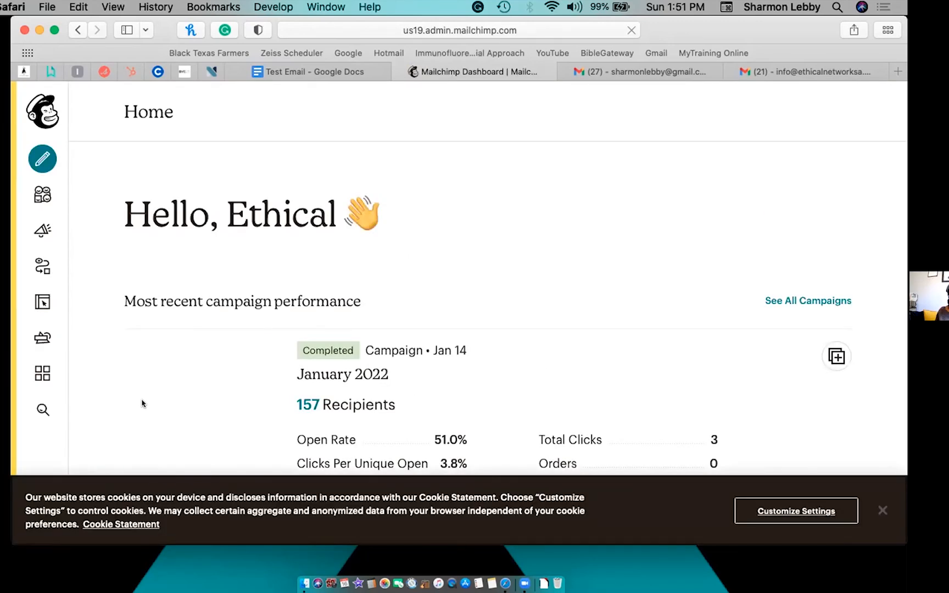
Dismiss the cookie banner and review the January 2022 campaign stats: 156 deliveries, 167 opens, audience 163.
click(881, 511)
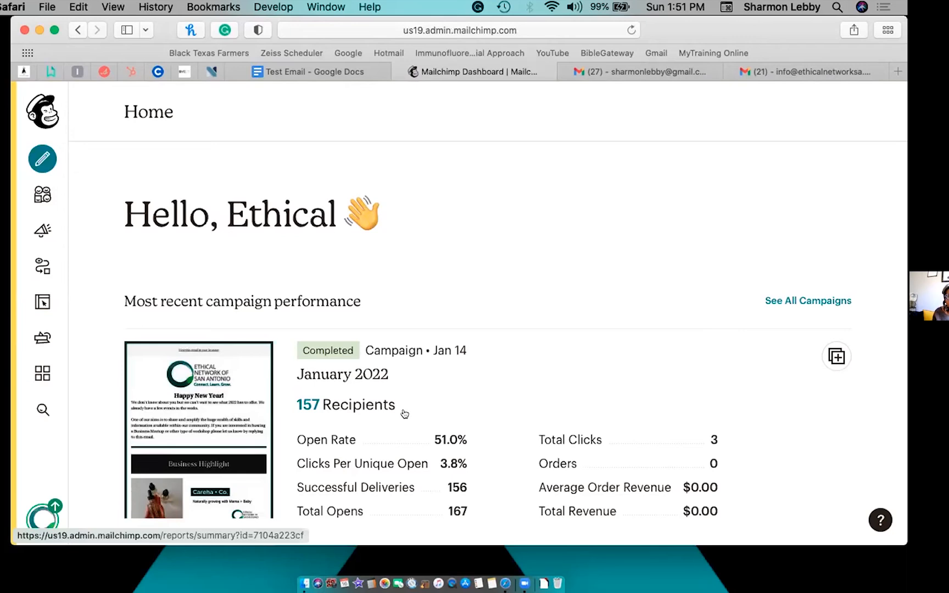
scroll(404, 414, down, 3)
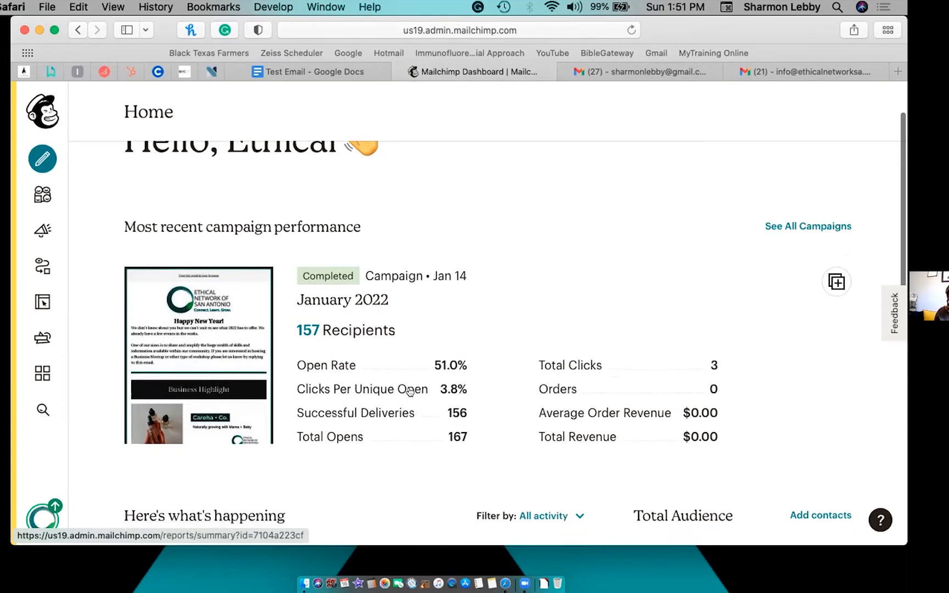
scroll(409, 391, down, 2)
scroll(410, 390, down, 4)
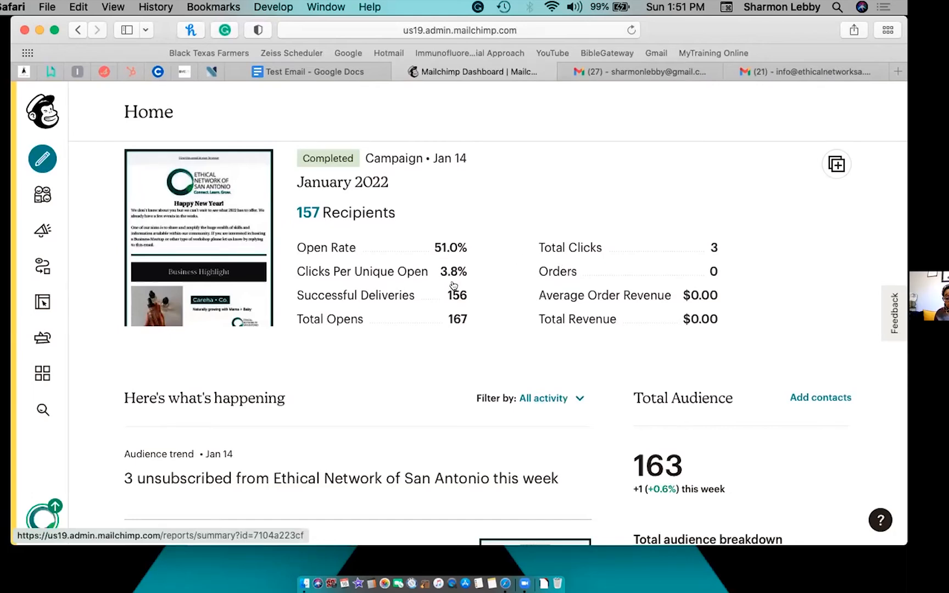
scroll(455, 285, down, 2)
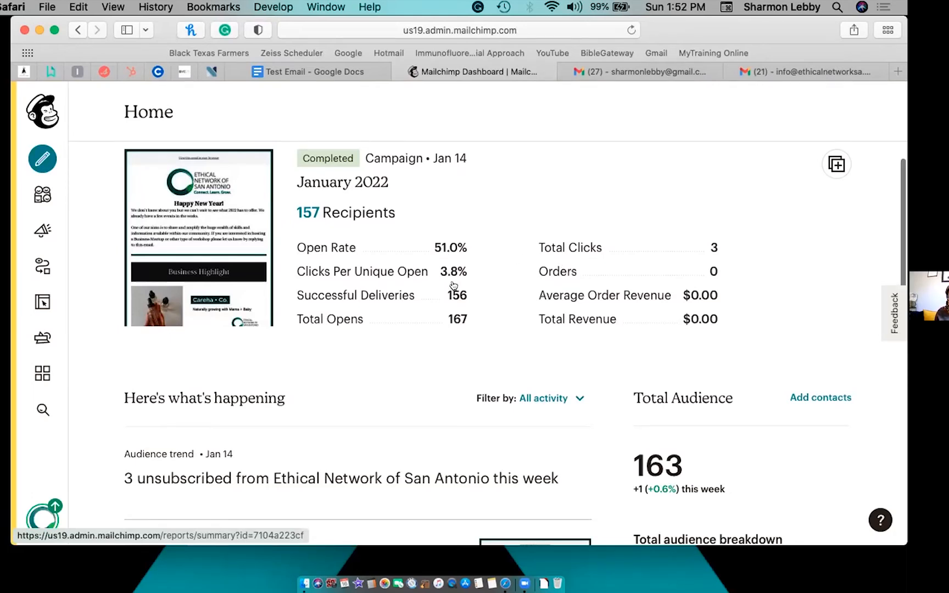
scroll(456, 285, up, 3)
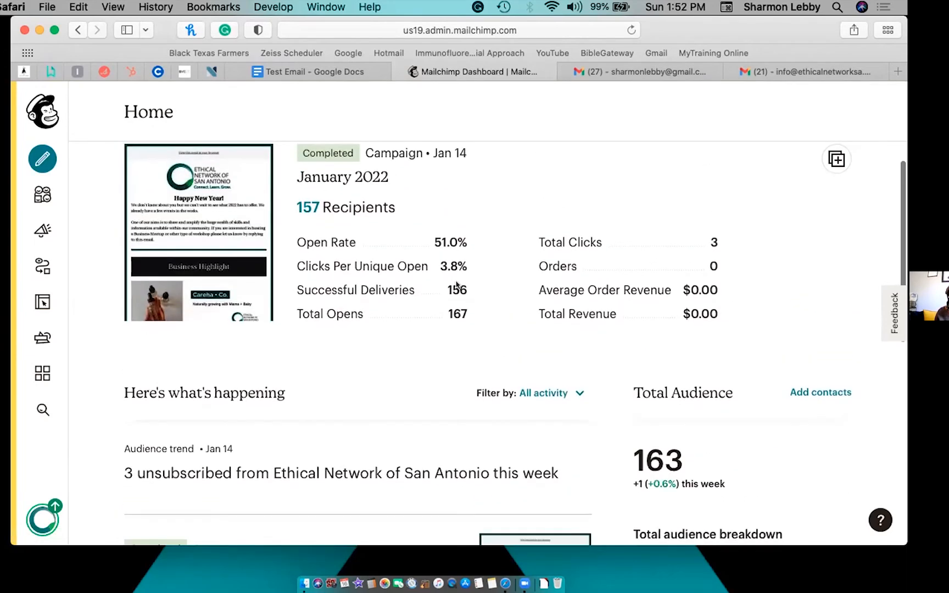
scroll(112, 186, up, 2)
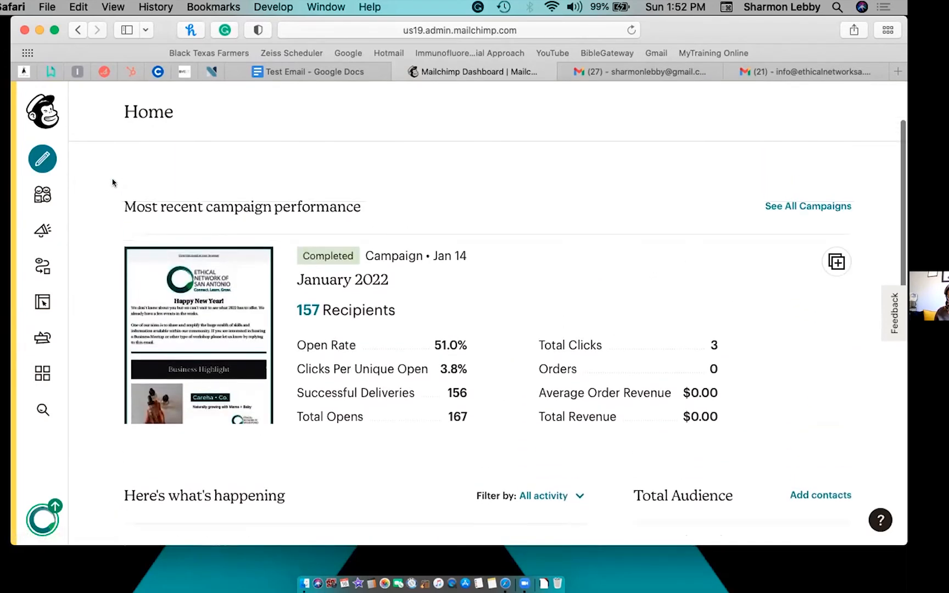
Open the Ethical Network of San Antonio audience dashboard and scroll through its overview.
click(36, 196)
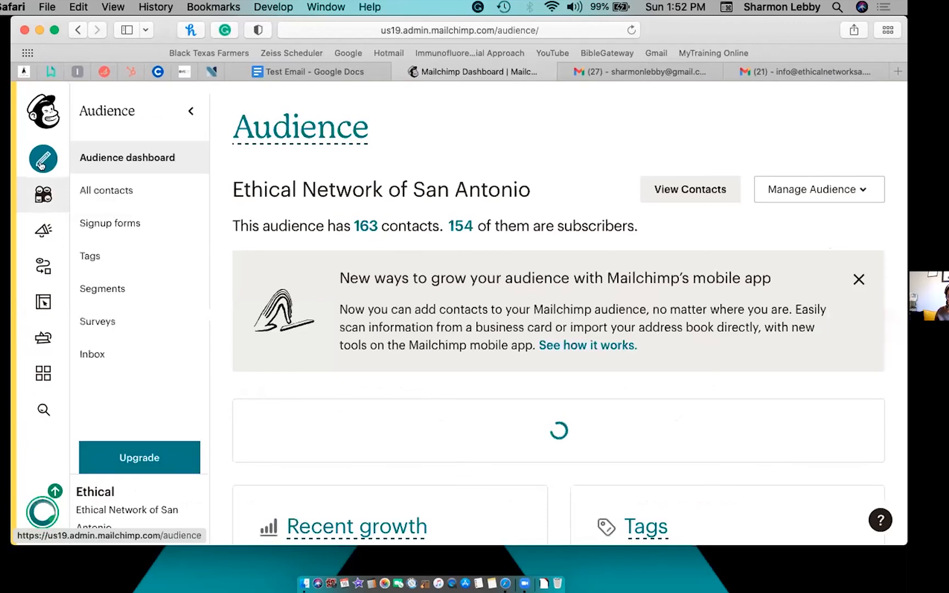
scroll(357, 242, down, 1)
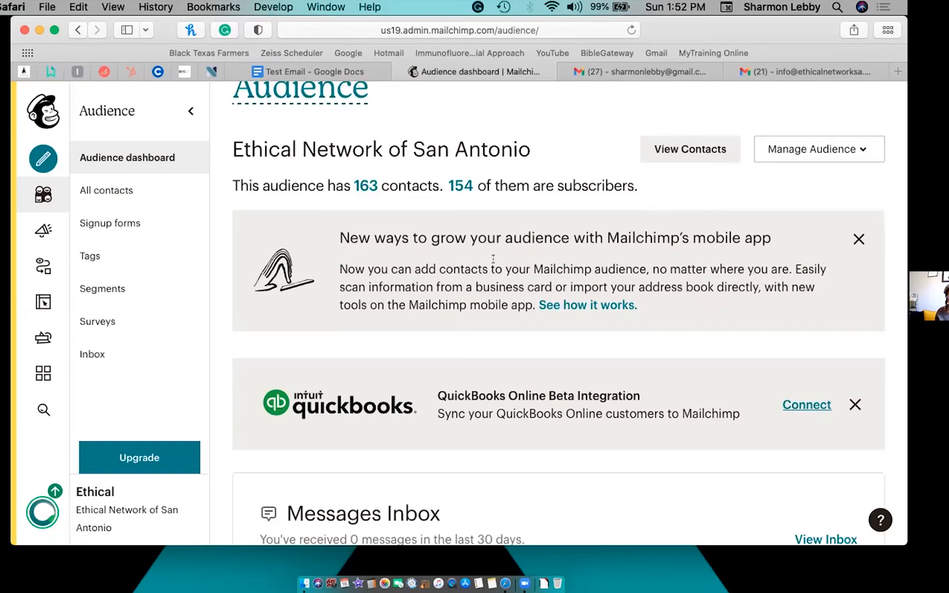
scroll(493, 256, down, 5)
scroll(493, 260, down, 3)
scroll(493, 259, down, 12)
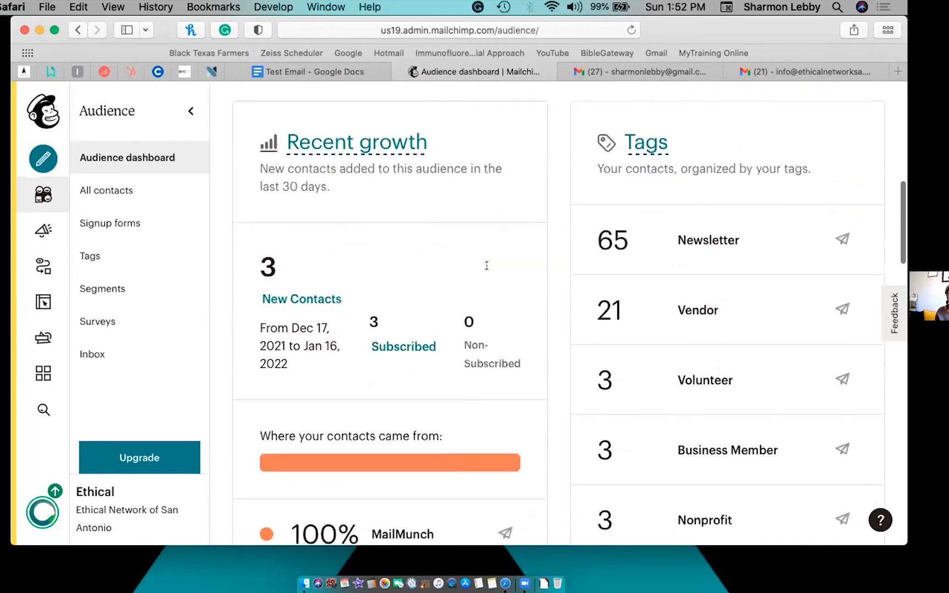
scroll(487, 266, down, 4)
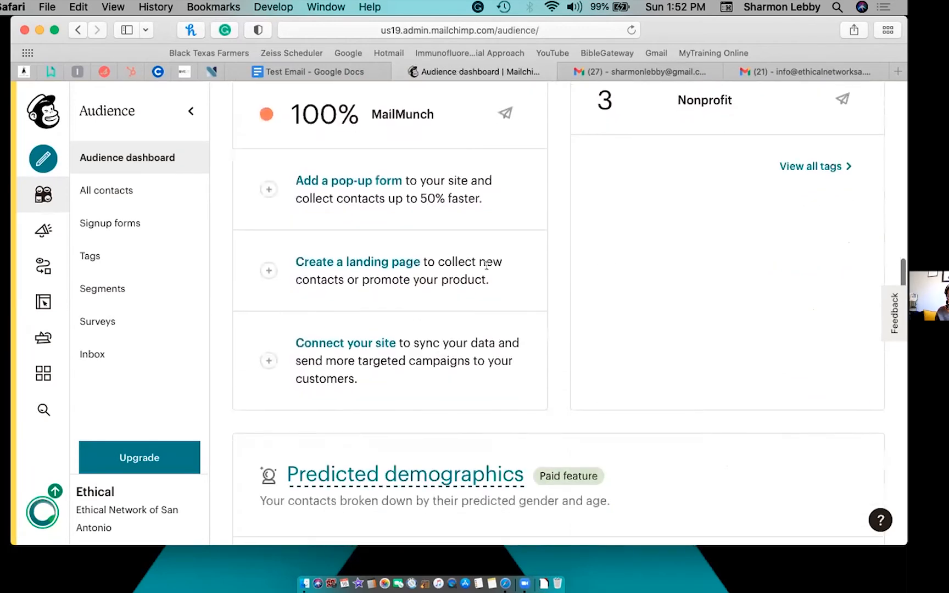
scroll(487, 269, up, 3)
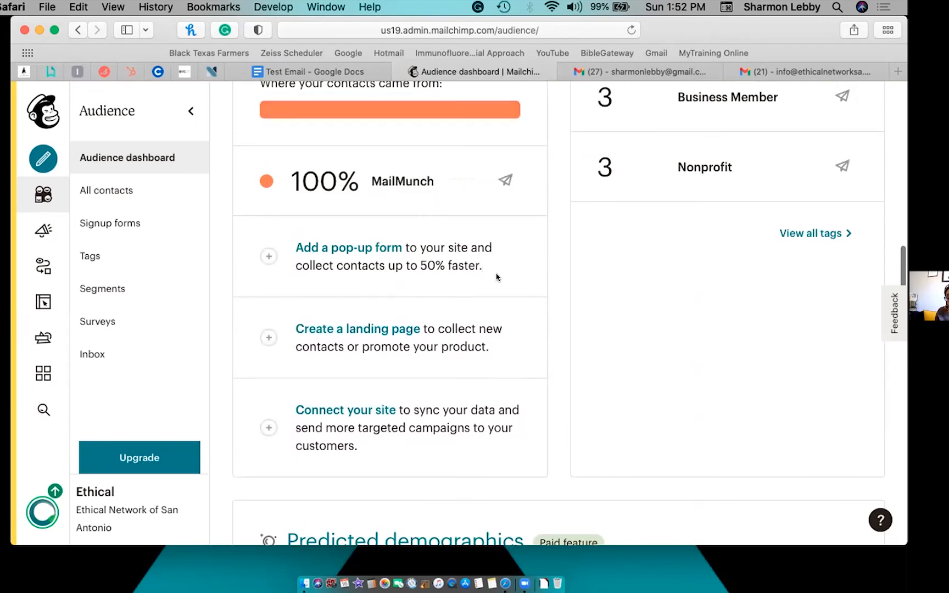
scroll(497, 275, down, 5)
scroll(497, 277, up, 6)
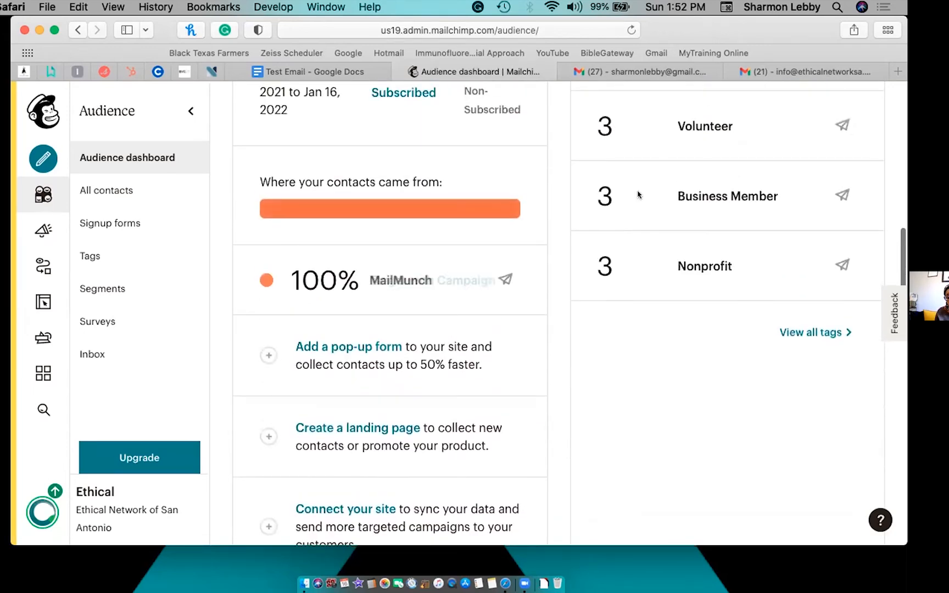
scroll(636, 170, up, 4)
scroll(635, 171, up, 2)
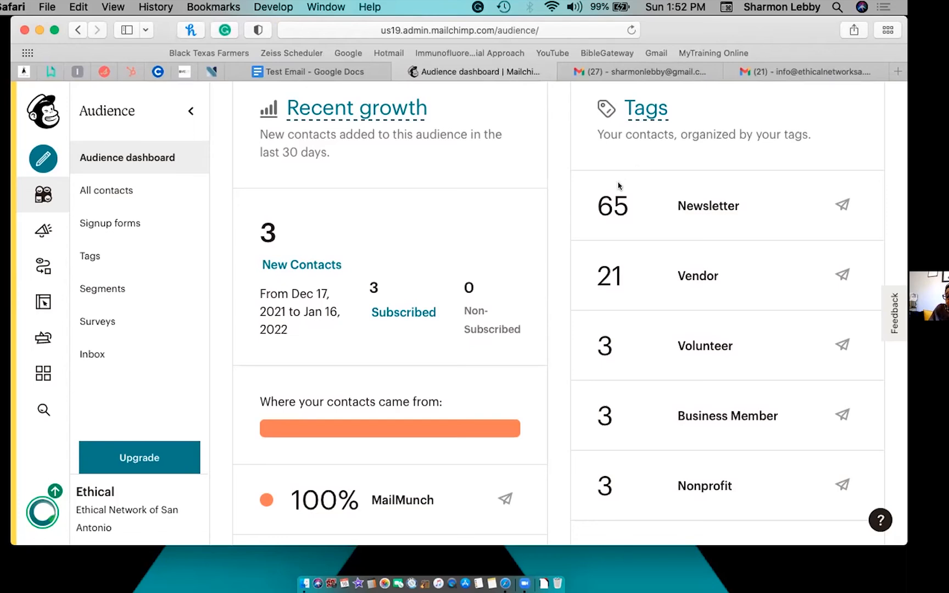
Check the tag counts, including 65 Newsletter contacts, and switch to the Campaigns list.
mouse_move(620, 191)
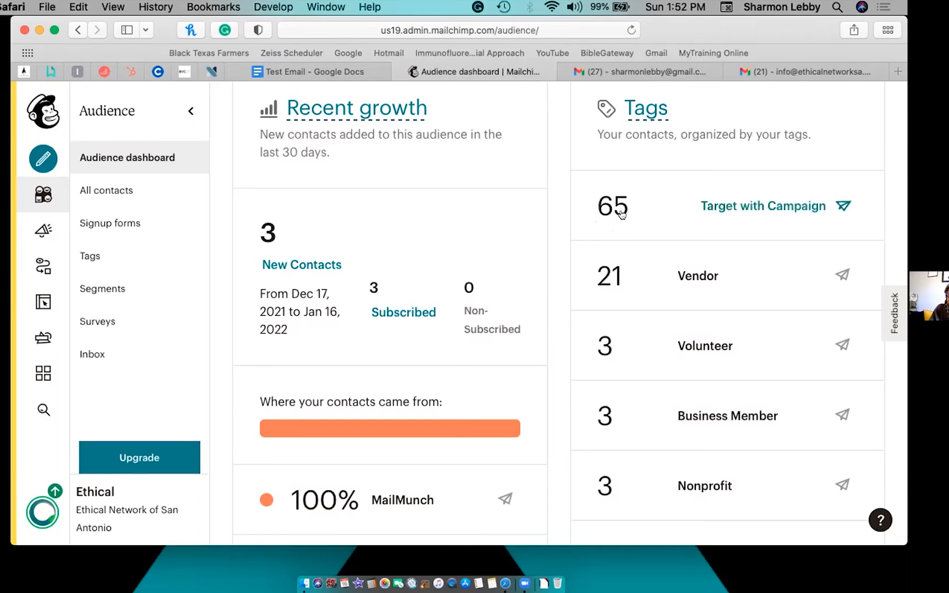
scroll(618, 217, down, 2)
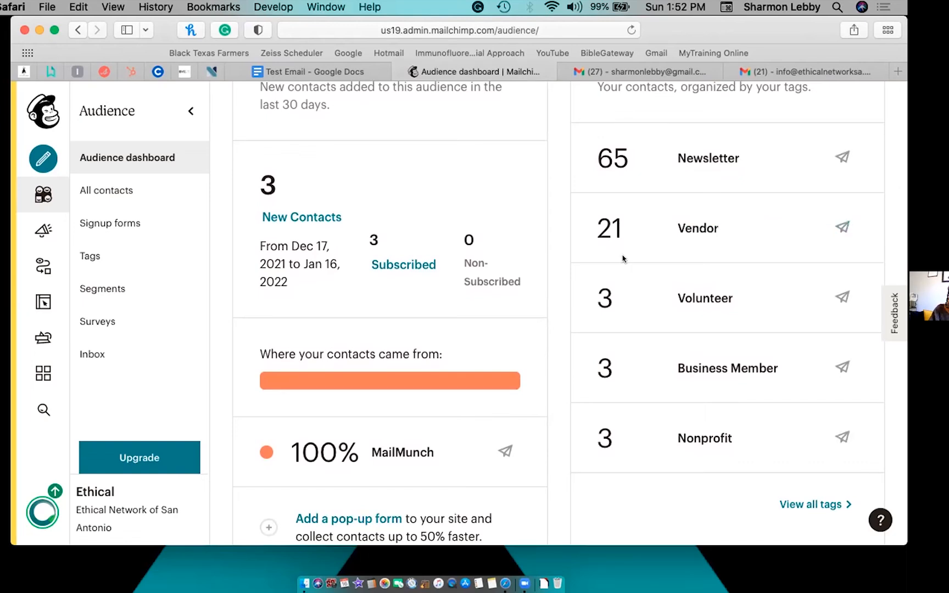
scroll(622, 257, down, 3)
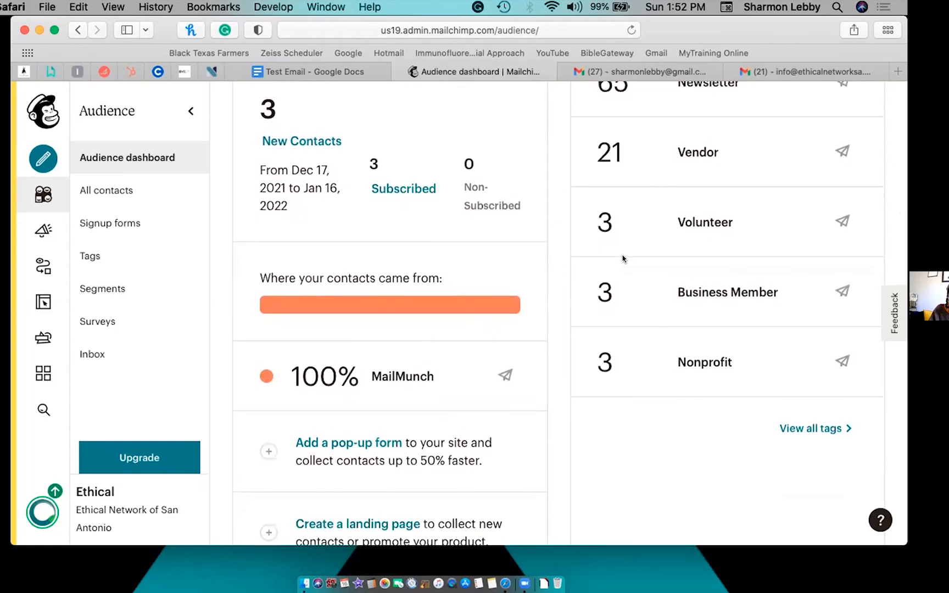
scroll(624, 258, up, 5)
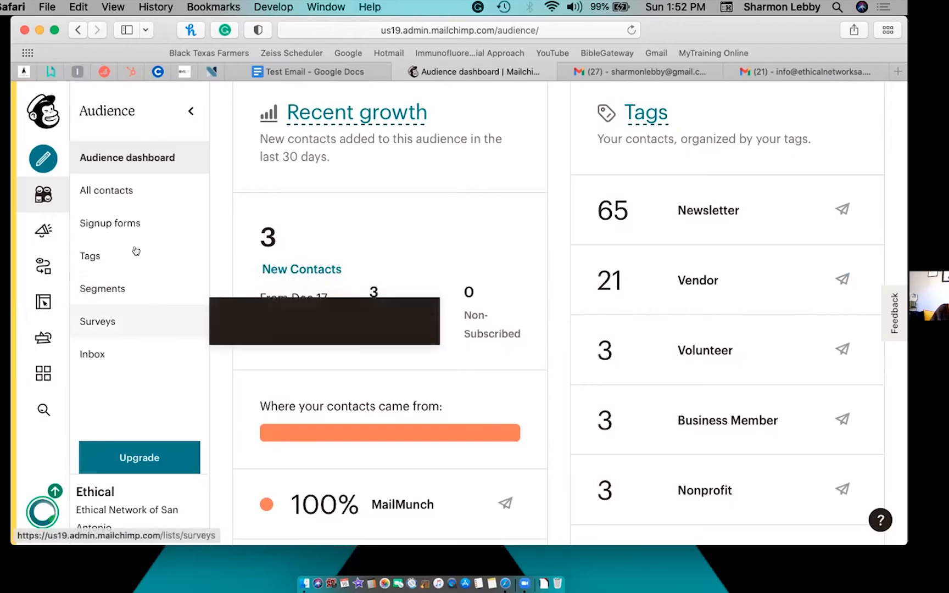
scroll(132, 231, down, 1)
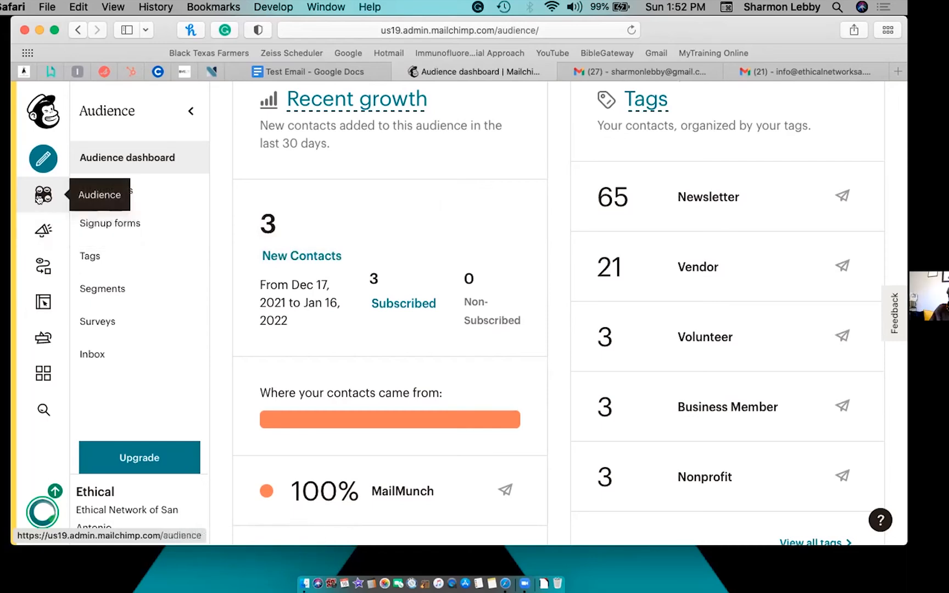
click(40, 228)
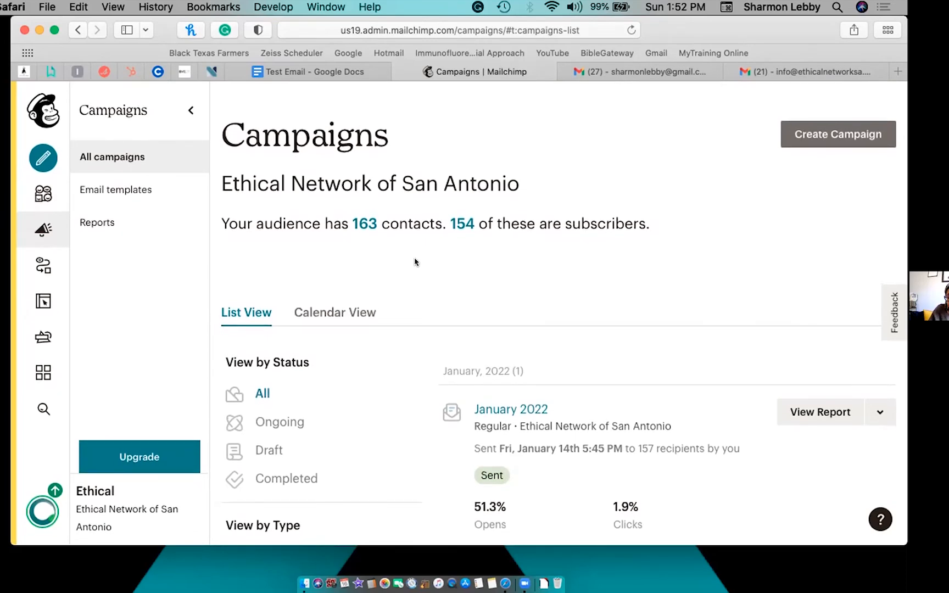
Start a new campaign, compare the regular email, landing page and embedded form options, and choose regular email.
click(812, 133)
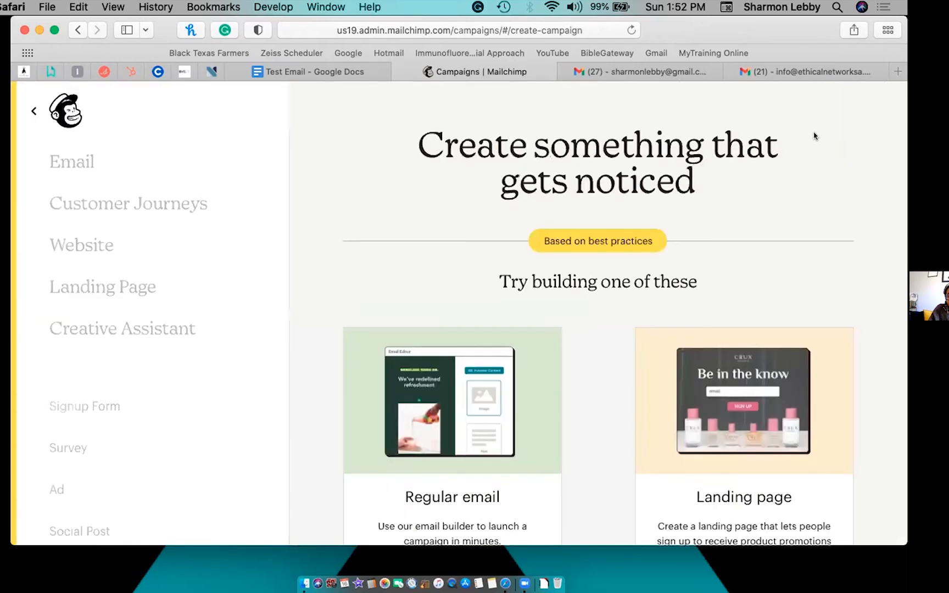
scroll(596, 281, down, 5)
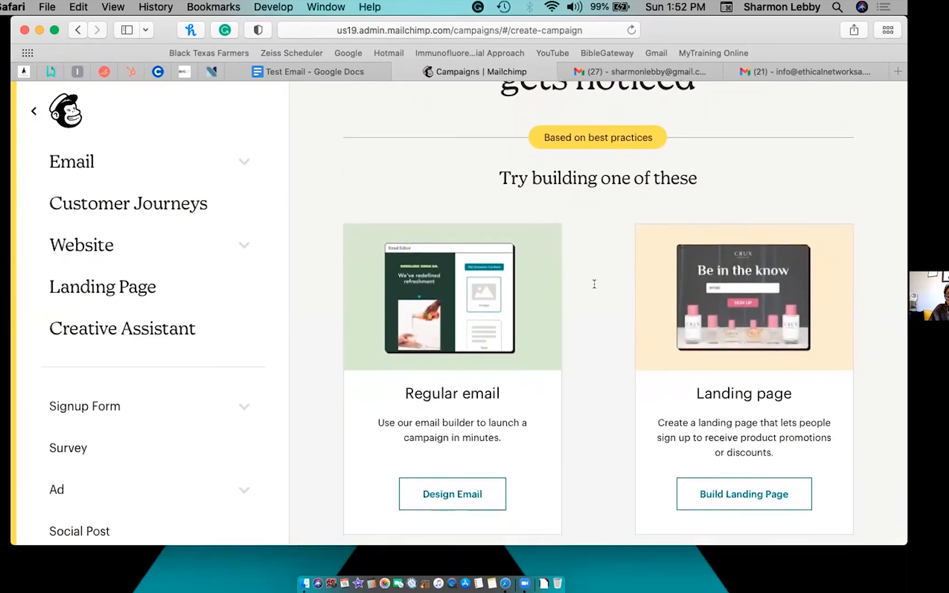
scroll(594, 291, down, 8)
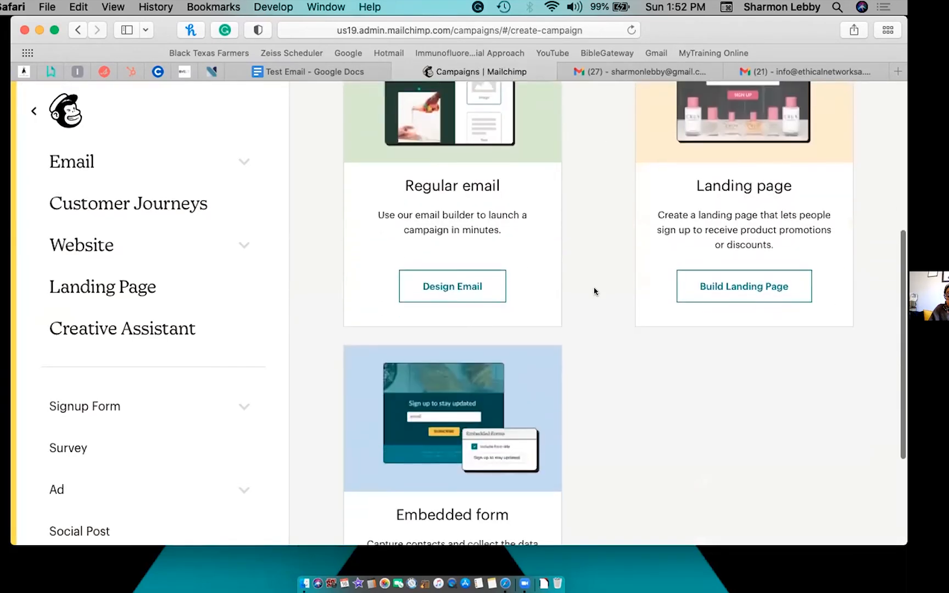
scroll(593, 290, up, 5)
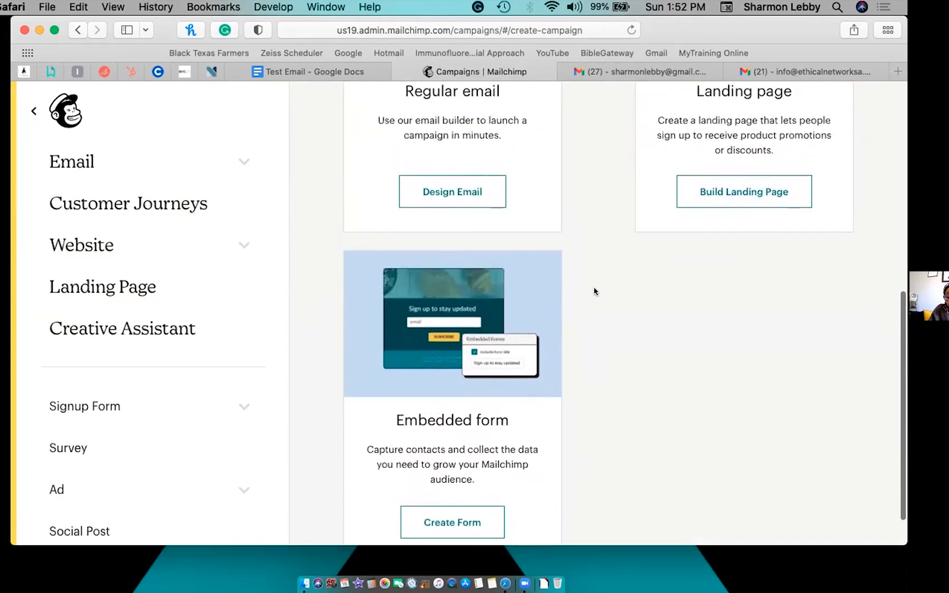
click(461, 324)
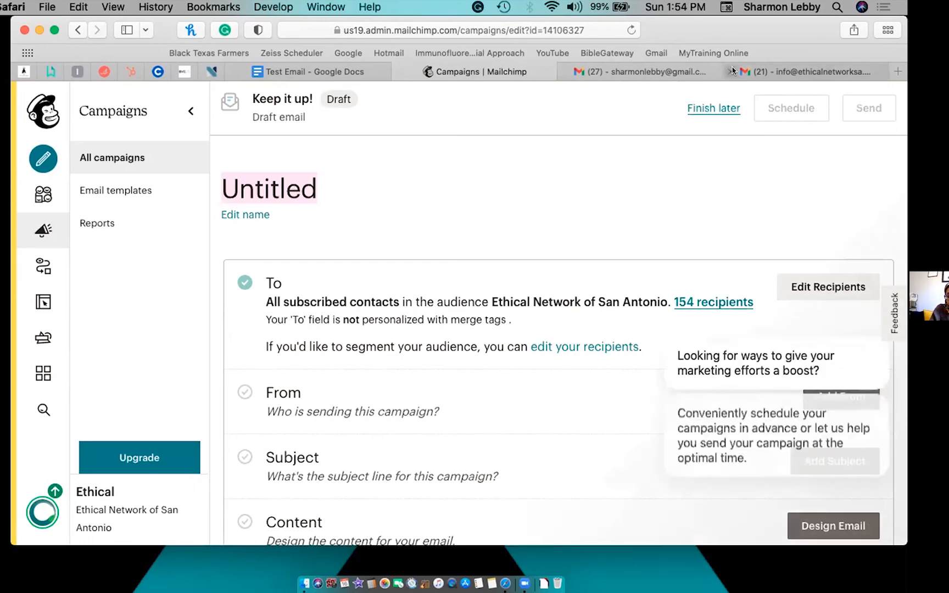
click(732, 70)
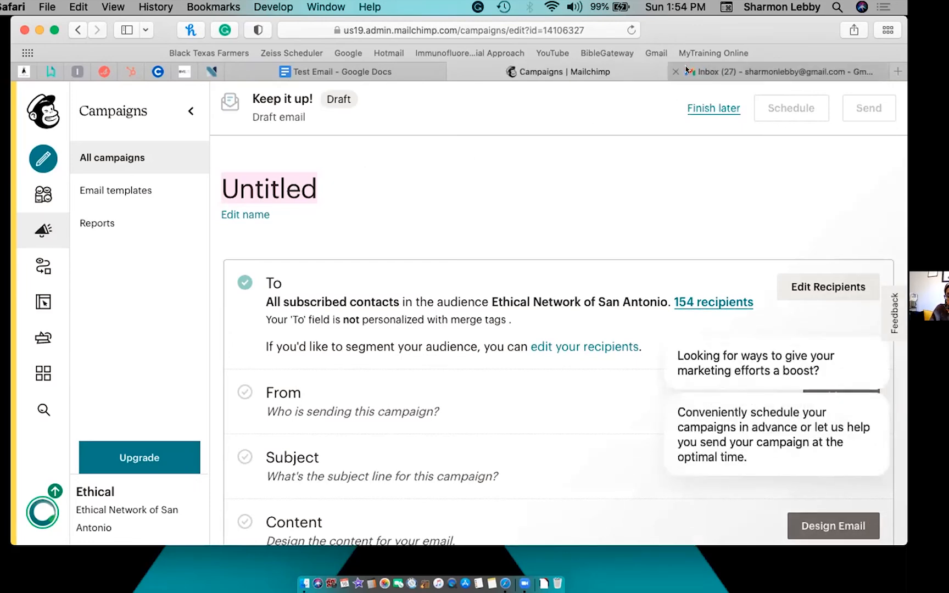
click(673, 70)
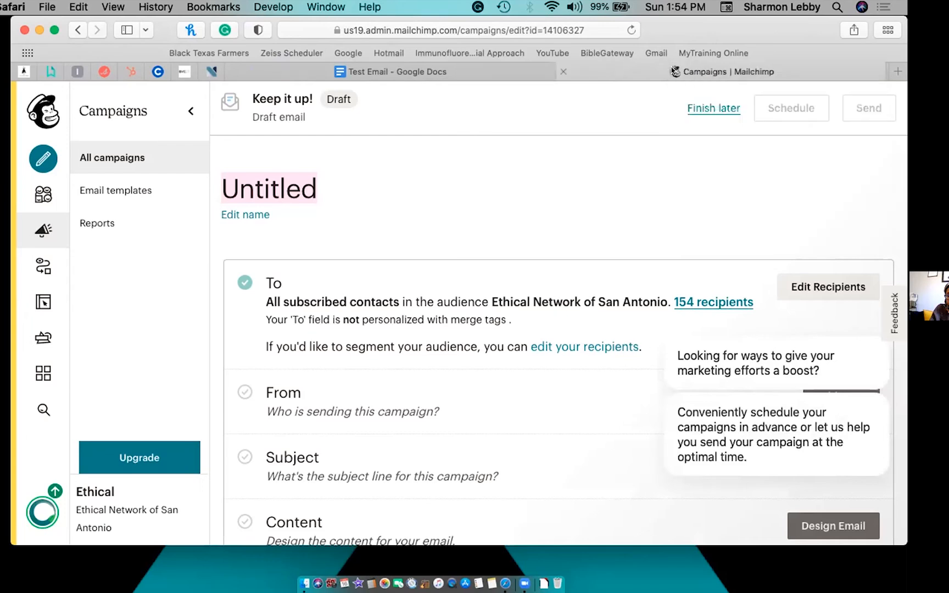
mouse_move(518, 76)
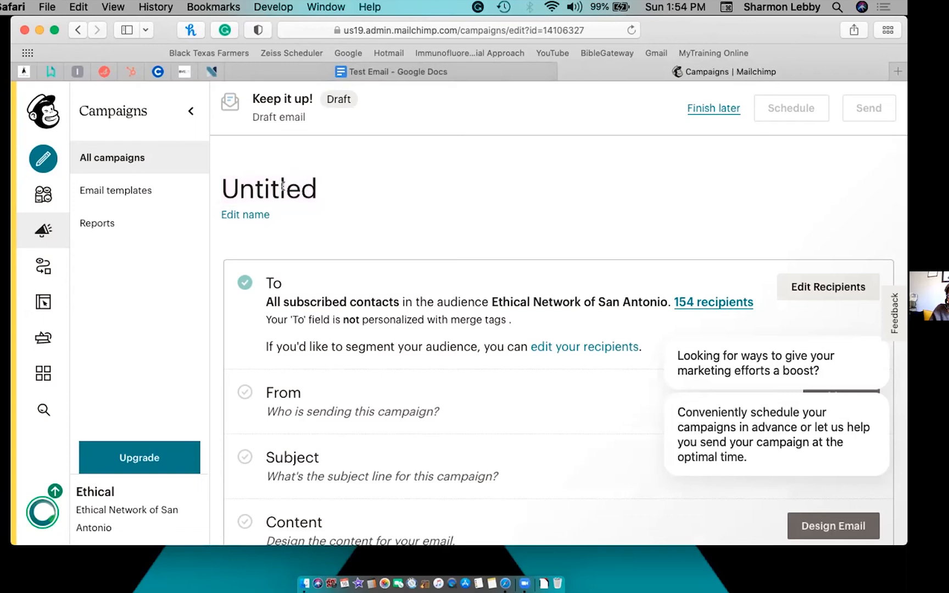
click(250, 214)
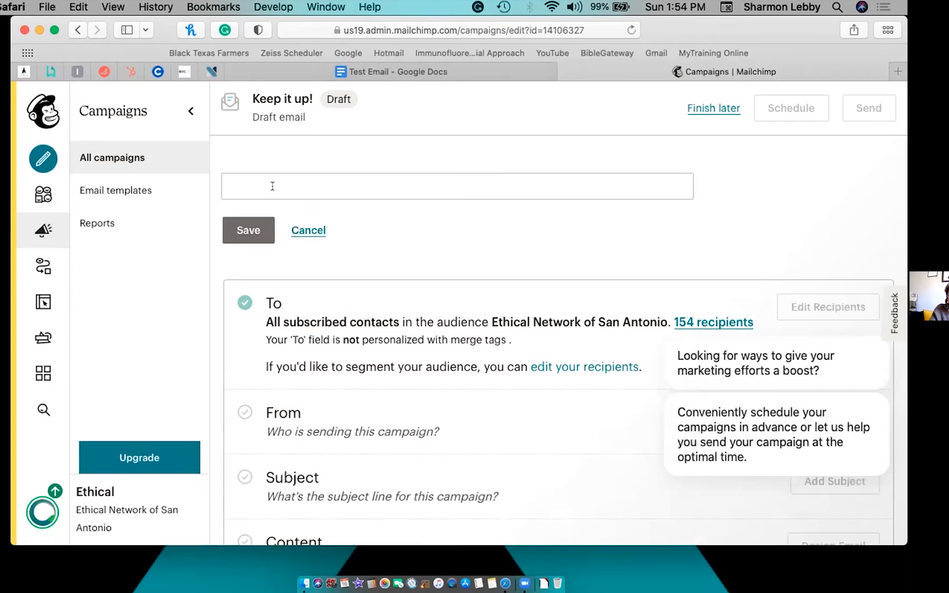
text(Test)
click(241, 230)
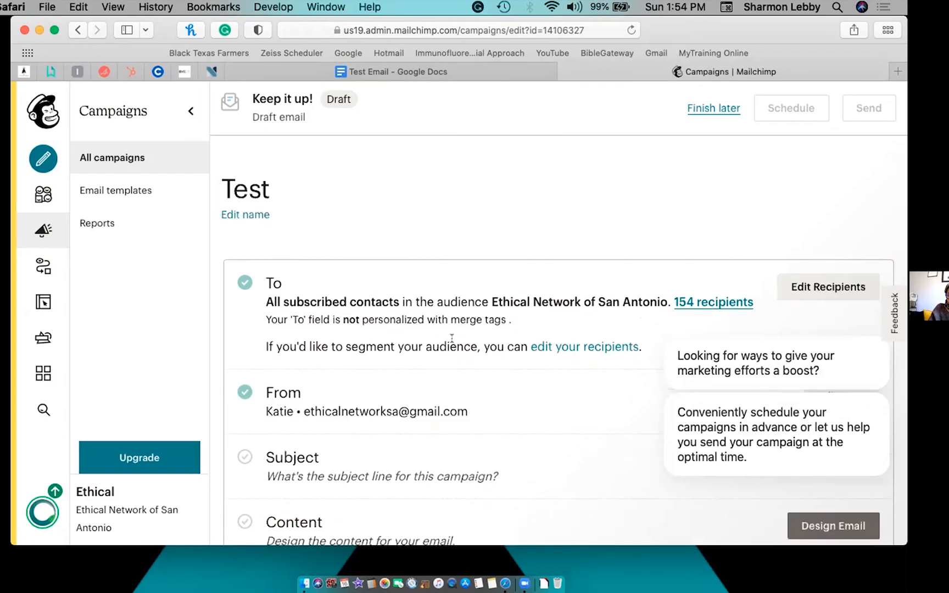
scroll(517, 326, down, 5)
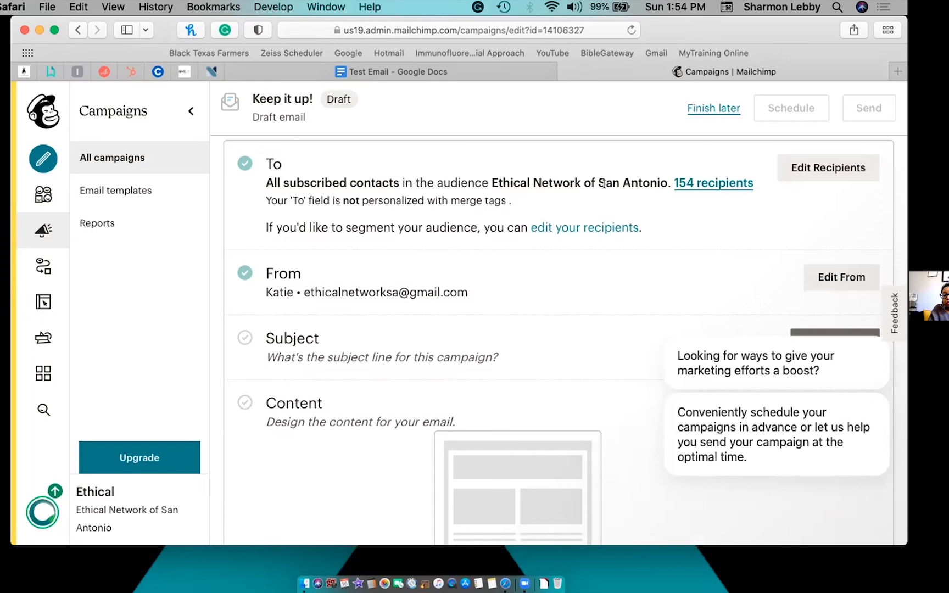
Change the Test campaign's recipients to the Newsletter tag and save.
click(812, 169)
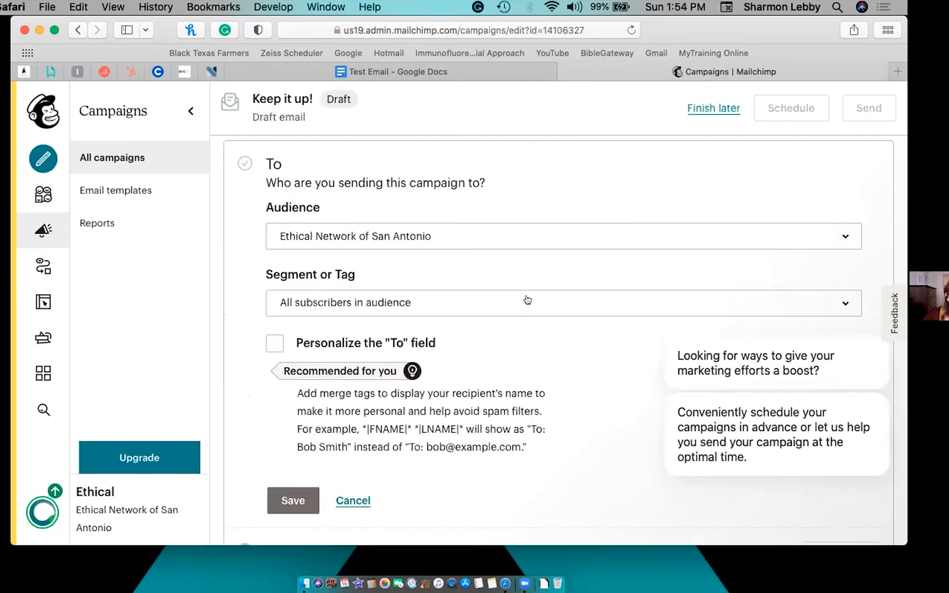
click(395, 298)
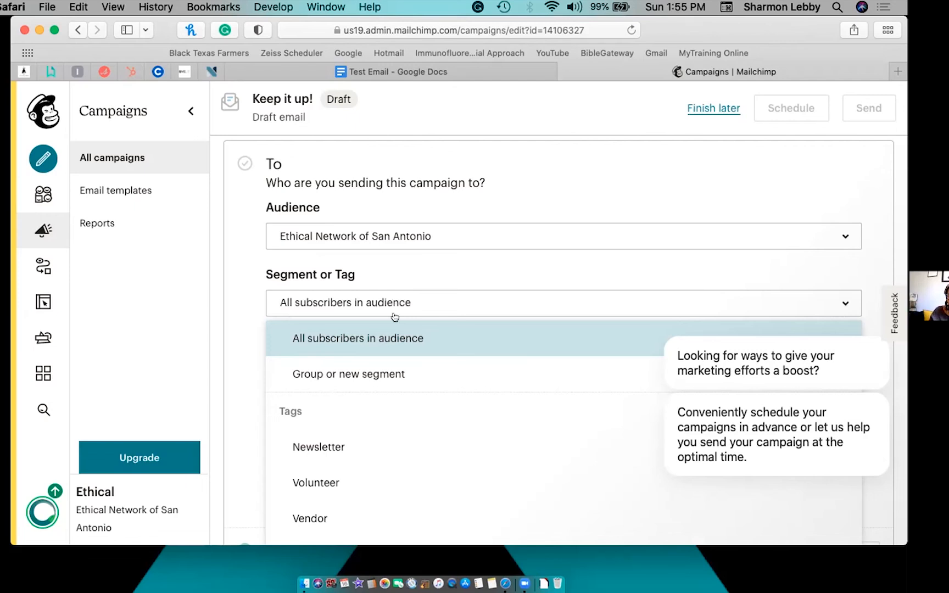
scroll(393, 343, down, 2)
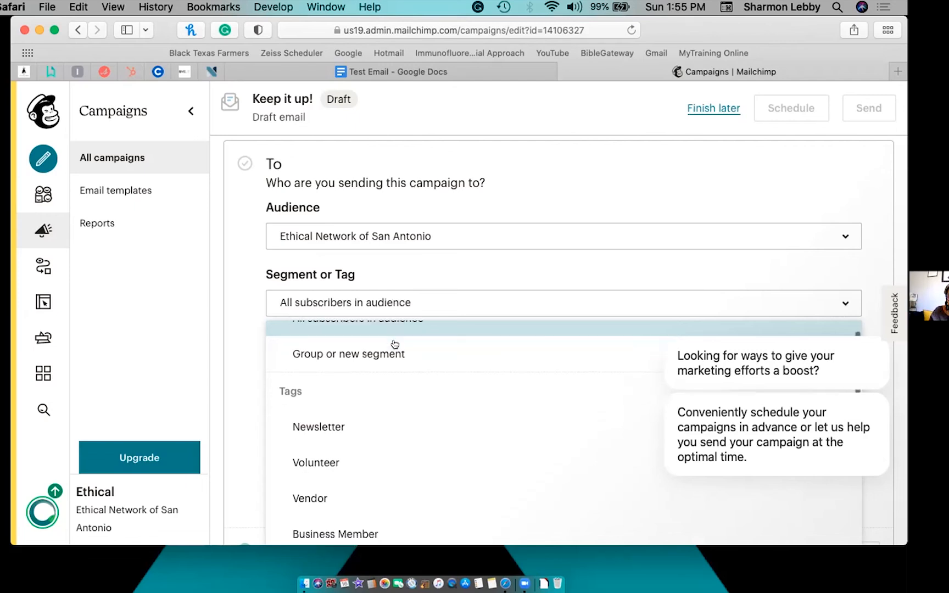
click(325, 427)
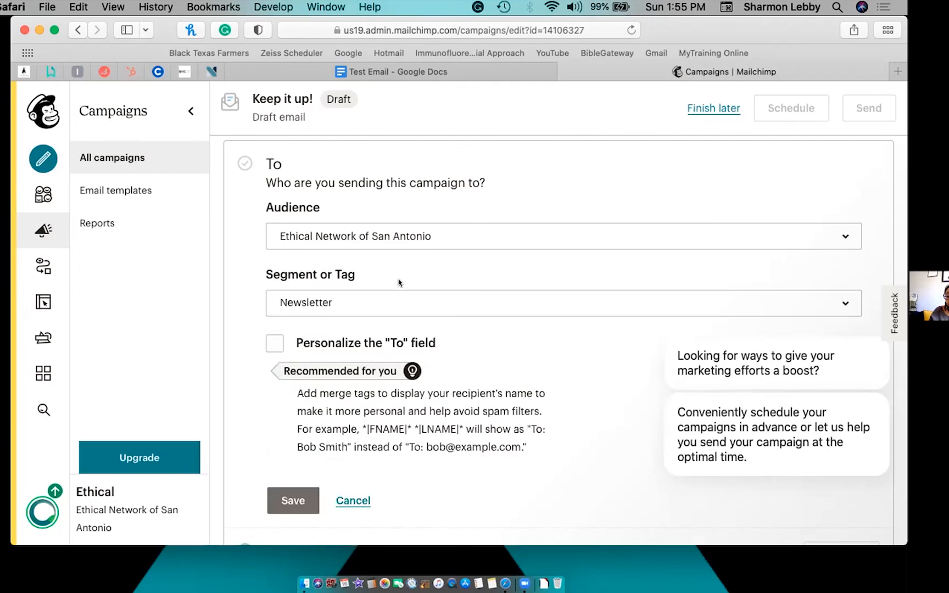
scroll(401, 288, down, 5)
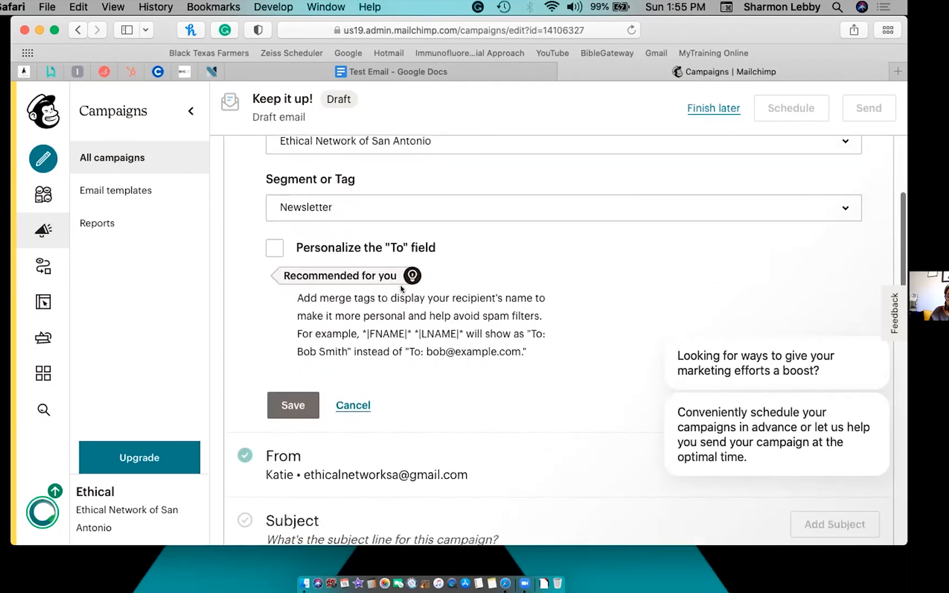
click(293, 306)
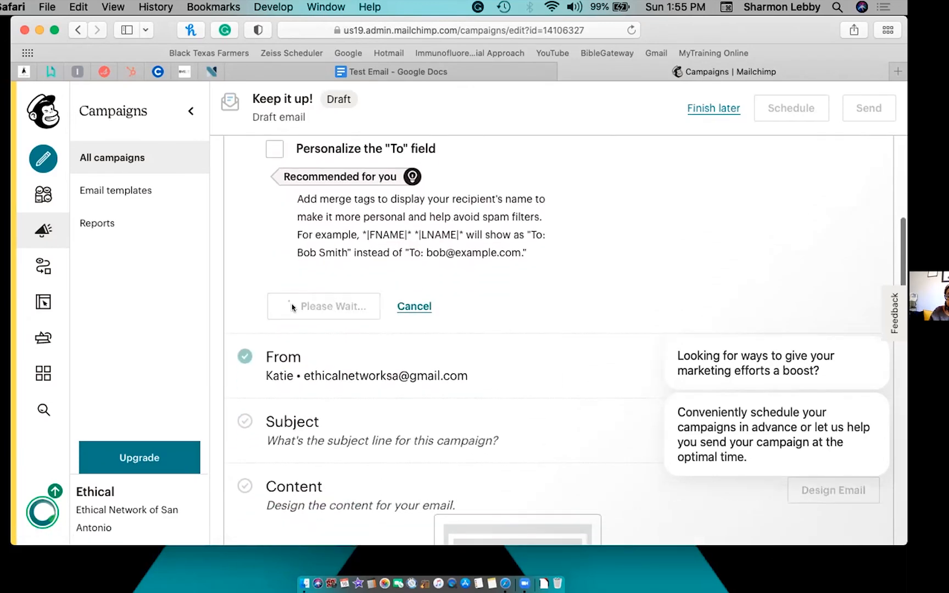
scroll(386, 350, down, 6)
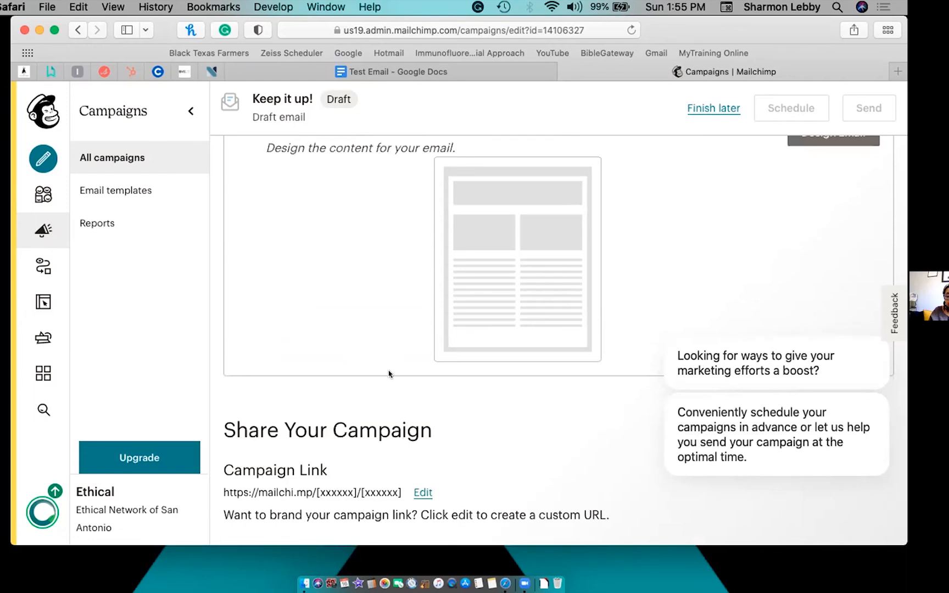
scroll(387, 363, down, 6)
scroll(389, 374, up, 12)
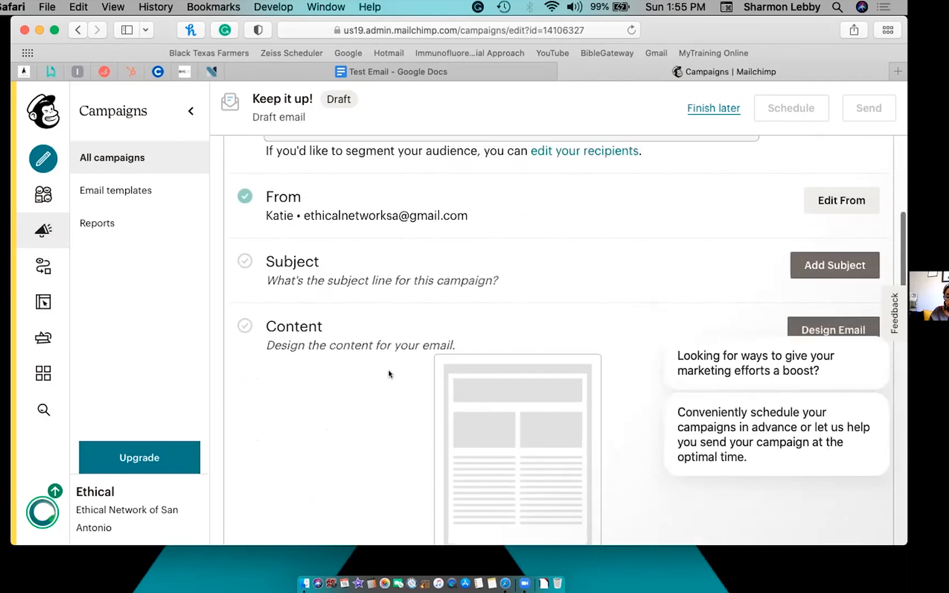
scroll(493, 270, down, 1)
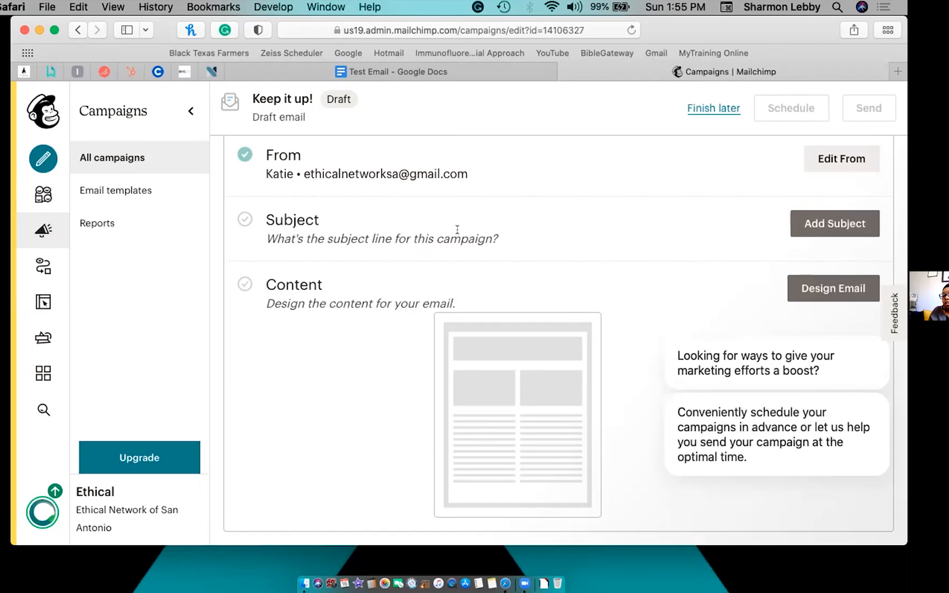
scroll(457, 229, down, 3)
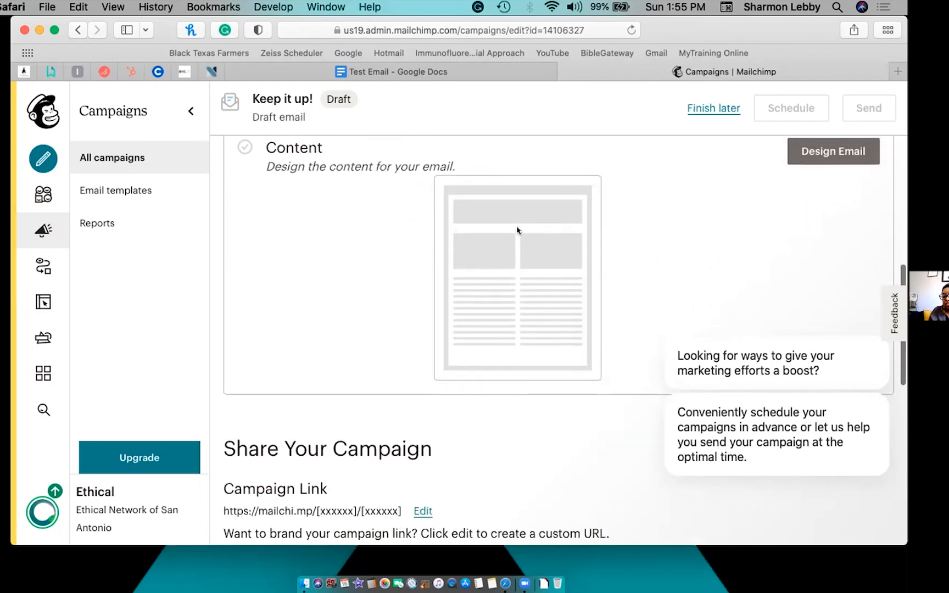
Open the Test email's template picker, glance at Saved templates, and return to the Featured layouts.
click(812, 152)
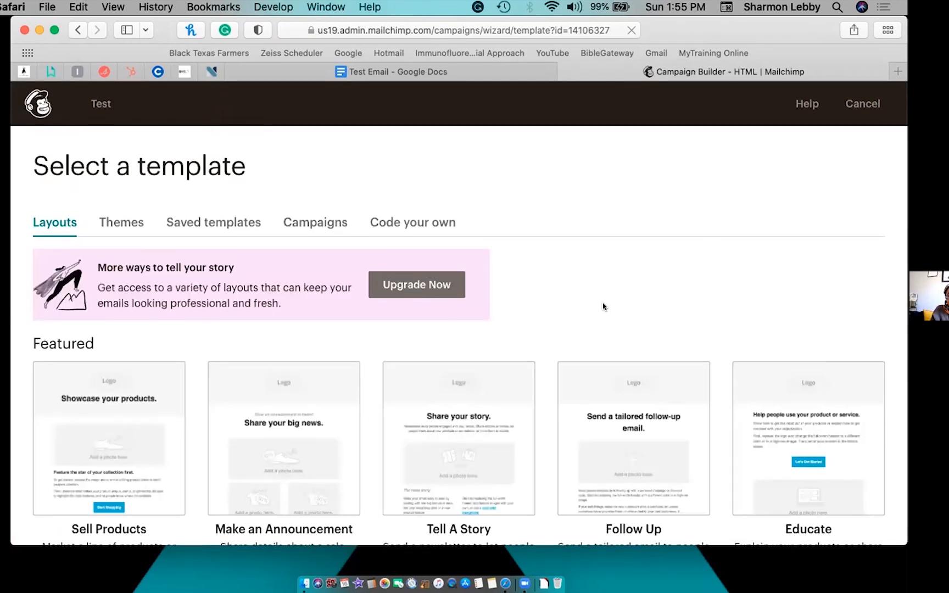
scroll(551, 411, down, 5)
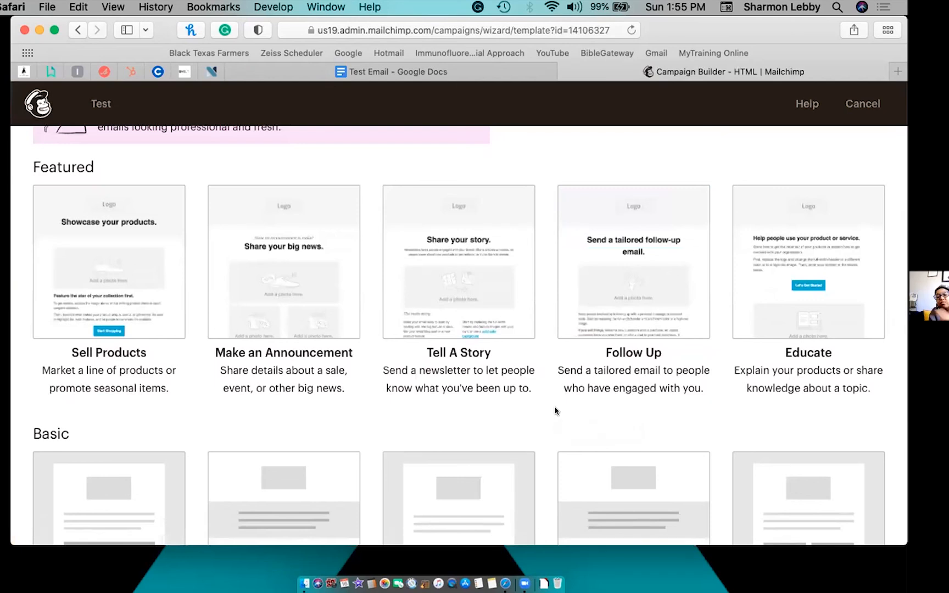
scroll(486, 363, down, 4)
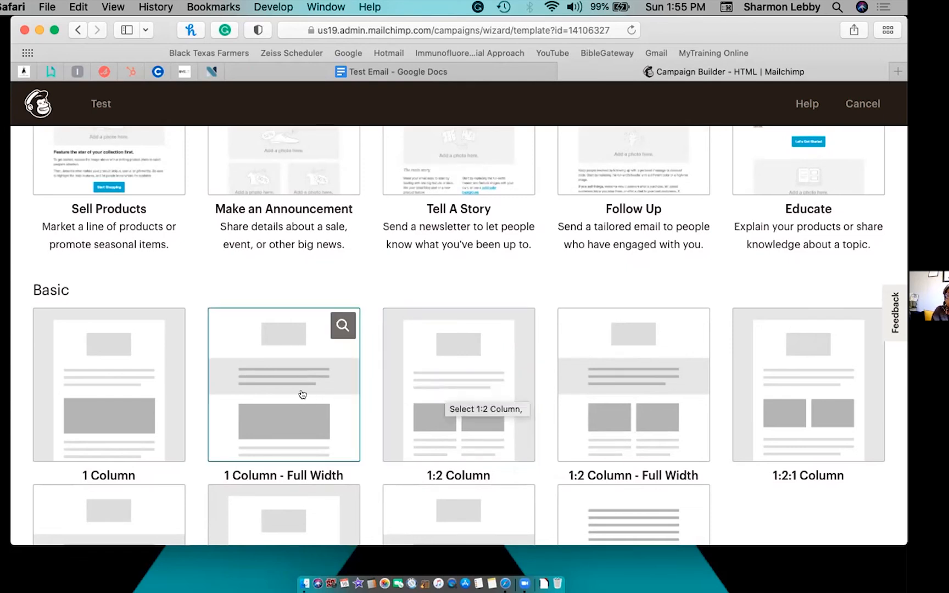
scroll(148, 404, up, 3)
scroll(147, 404, up, 2)
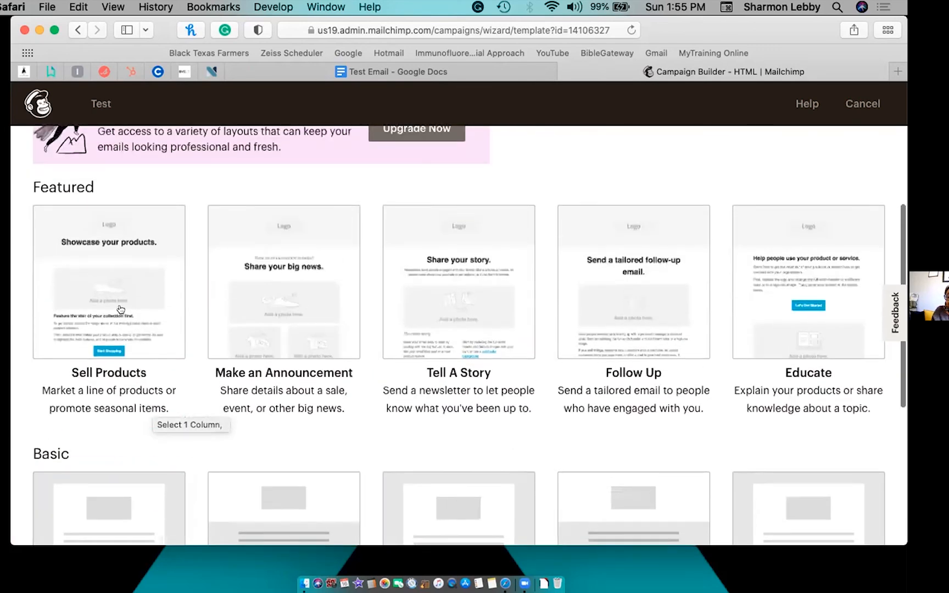
scroll(300, 309, up, 3)
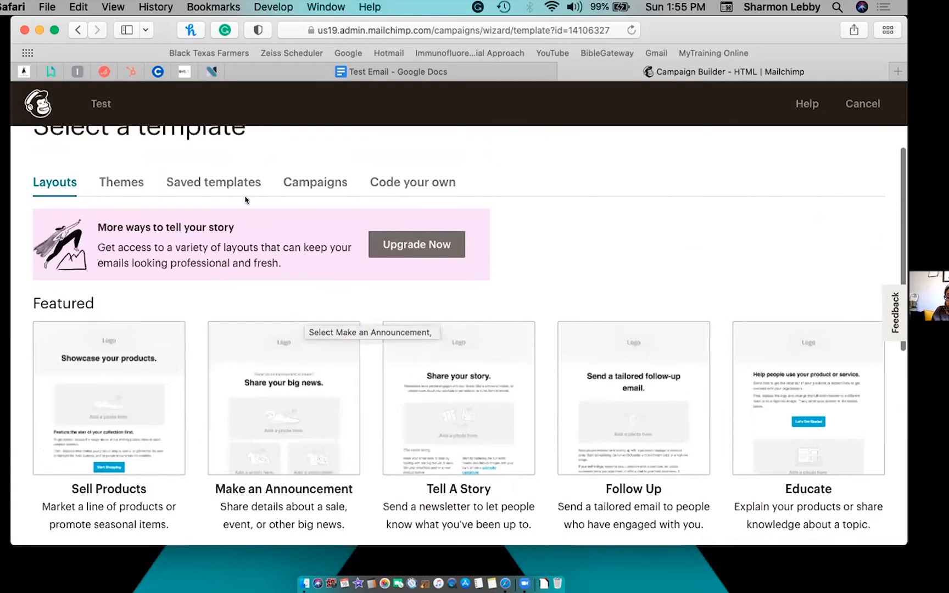
click(234, 183)
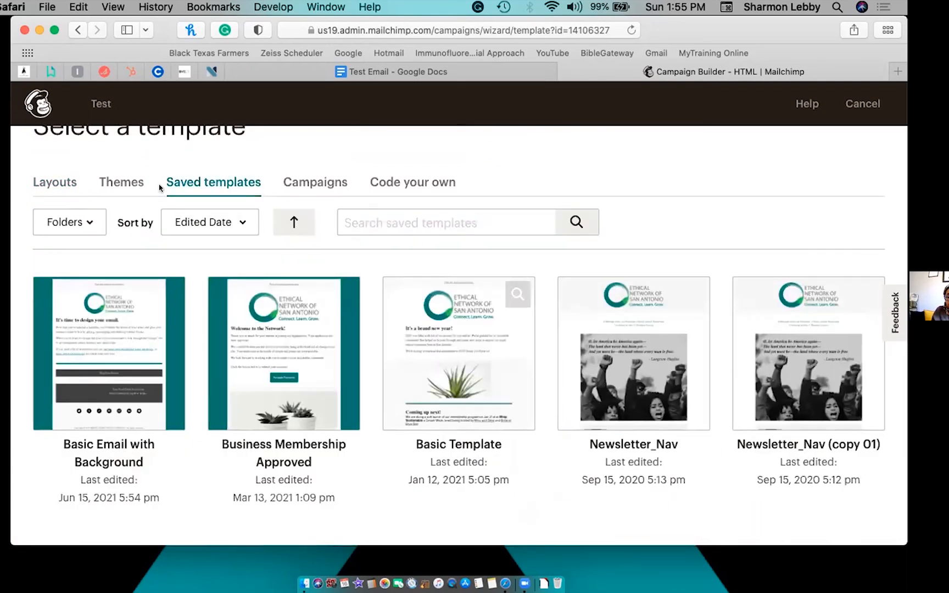
click(61, 181)
scroll(307, 416, down, 2)
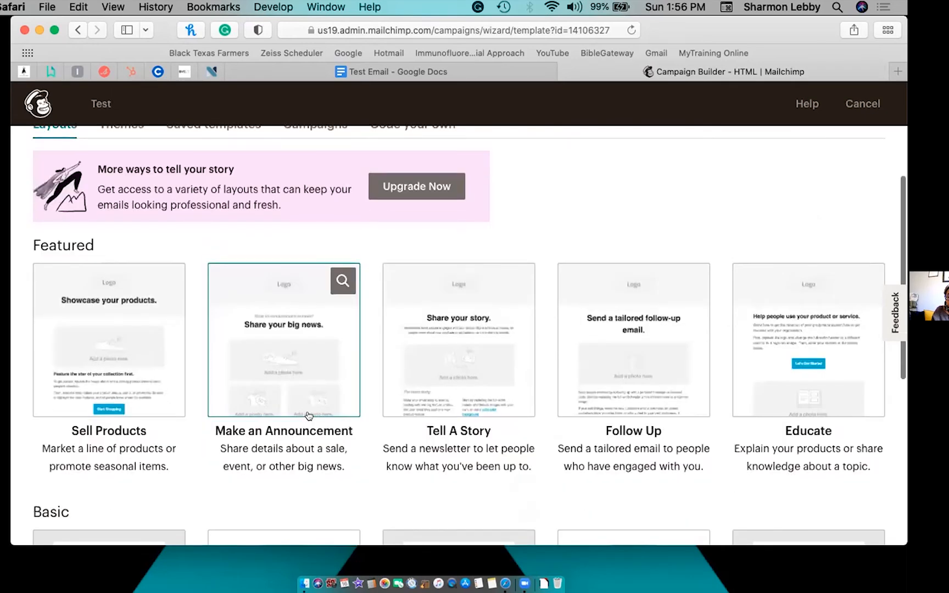
scroll(308, 415, down, 1)
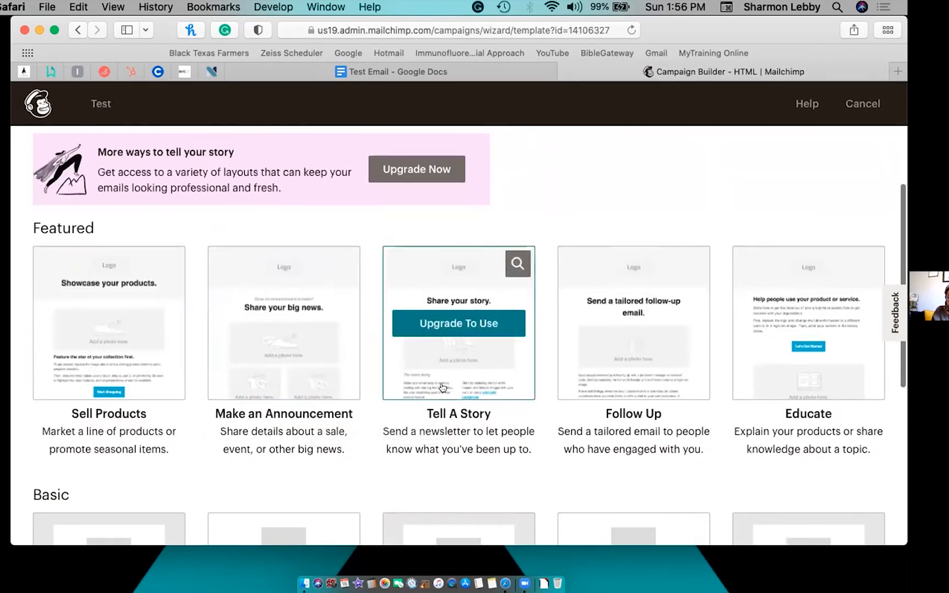
Pick the Make an Announcement layout and decline the feedback survey.
click(284, 360)
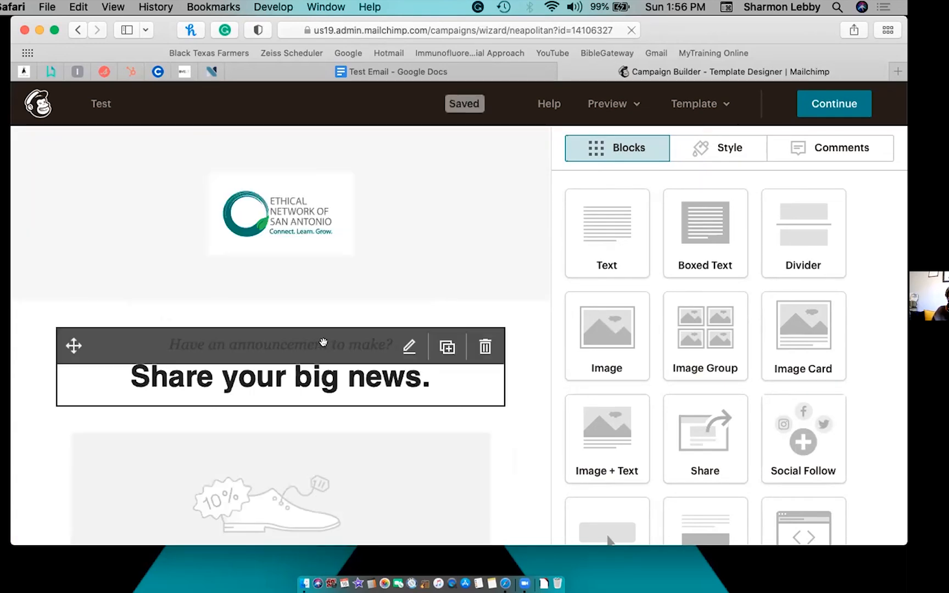
scroll(374, 281, down, 1)
scroll(373, 281, down, 2)
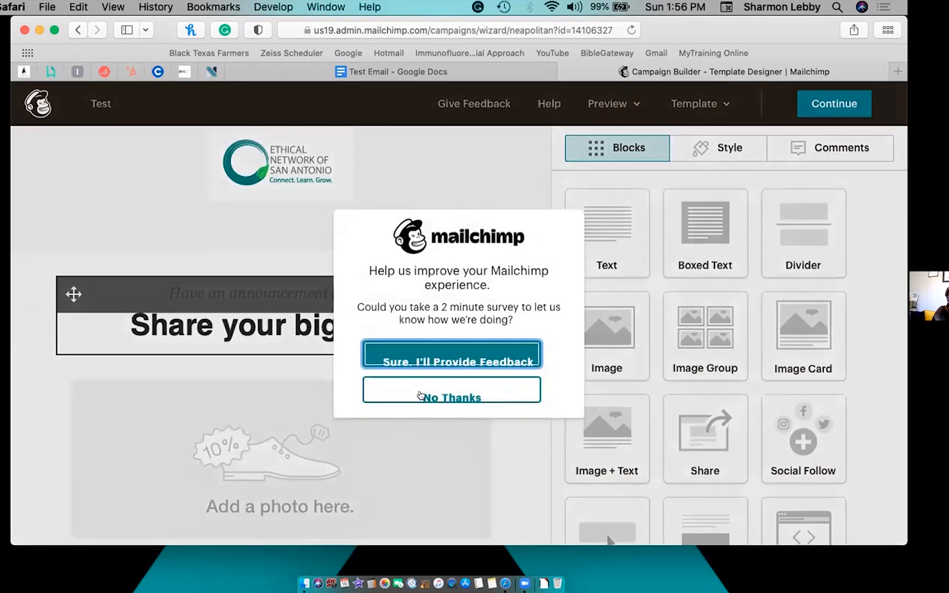
click(421, 395)
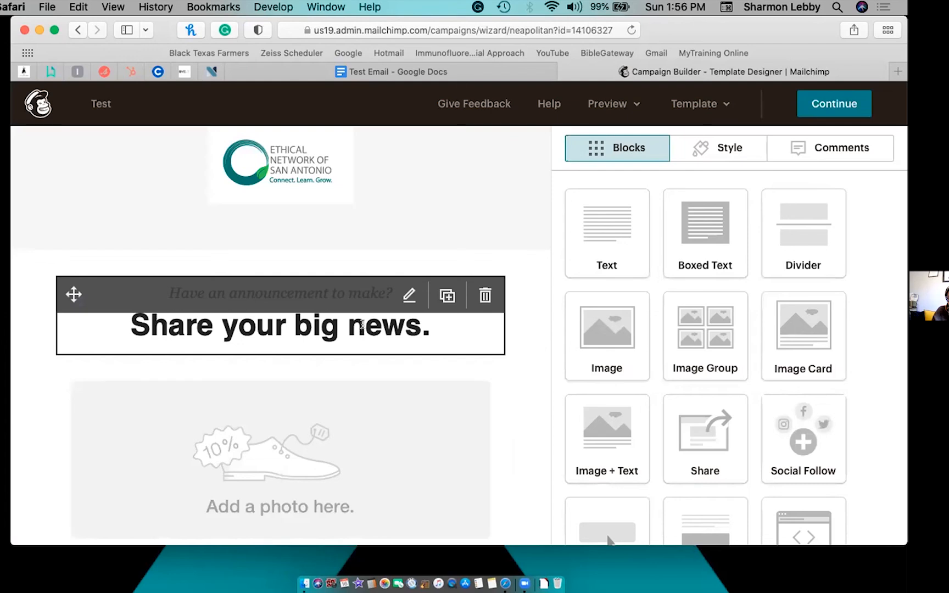
Open the 'Share your big news.' heading block in the Text editor.
click(405, 294)
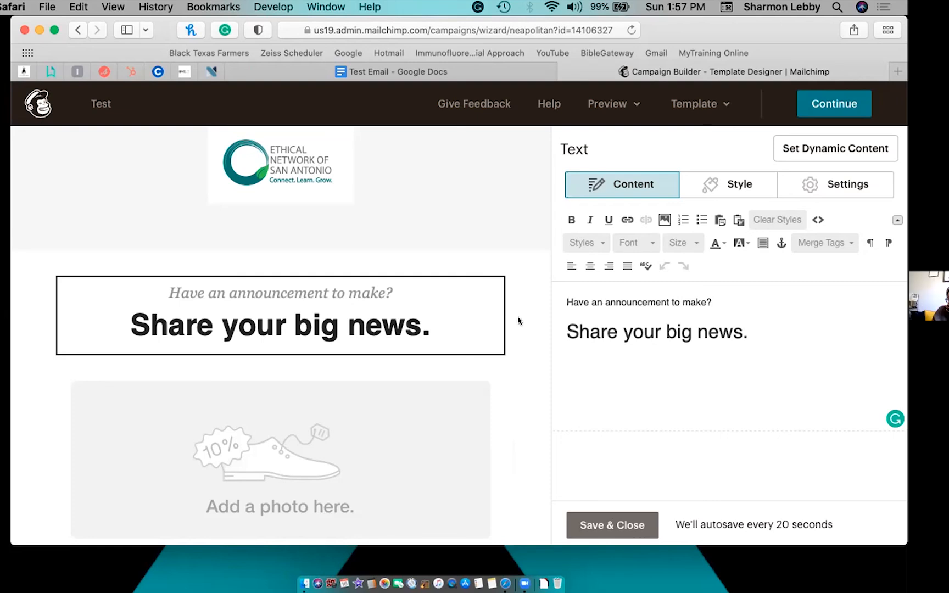
scroll(315, 338, down, 5)
scroll(315, 337, down, 10)
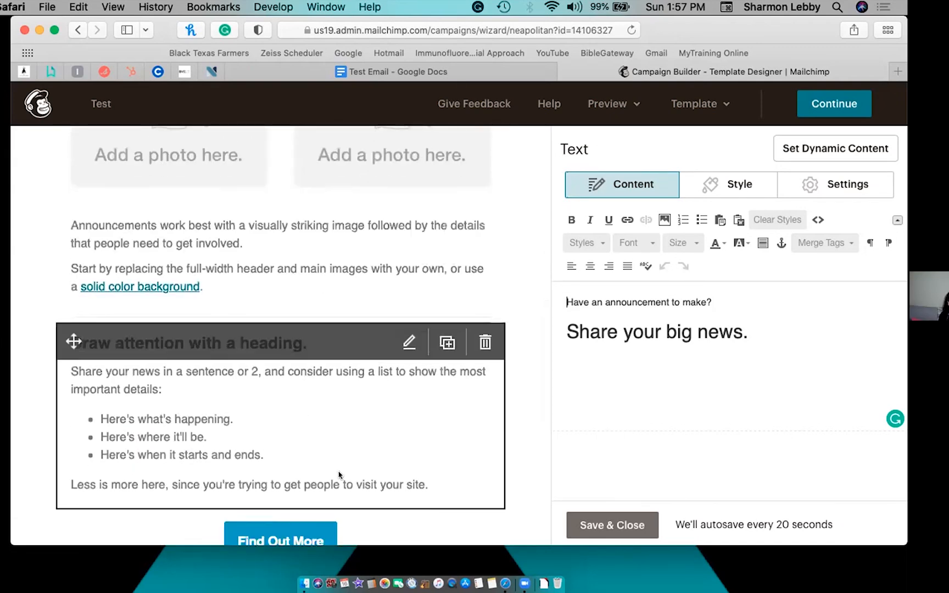
Save the unchanged 'Share your big news.' heading and scroll back to the top of the email.
click(599, 520)
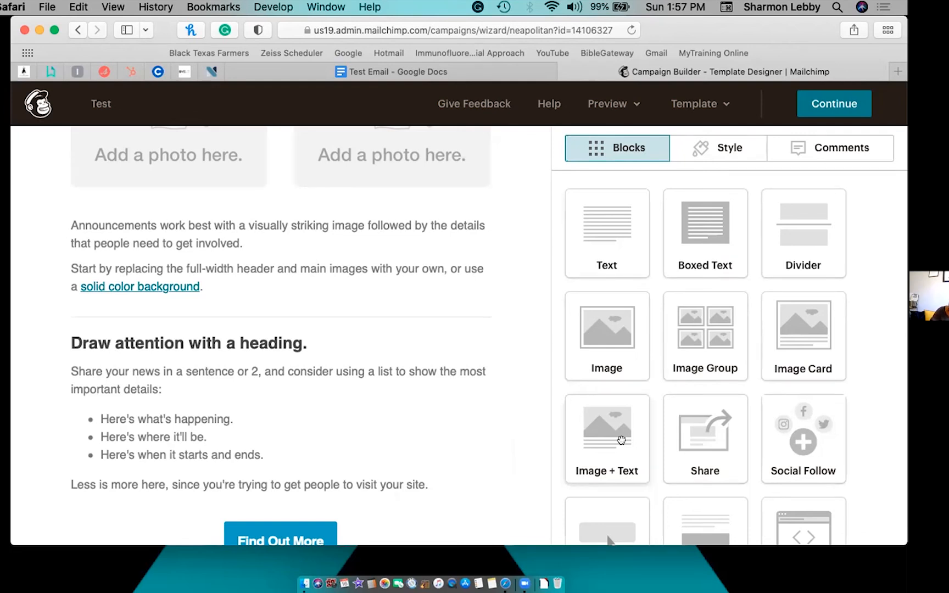
mouse_move(460, 402)
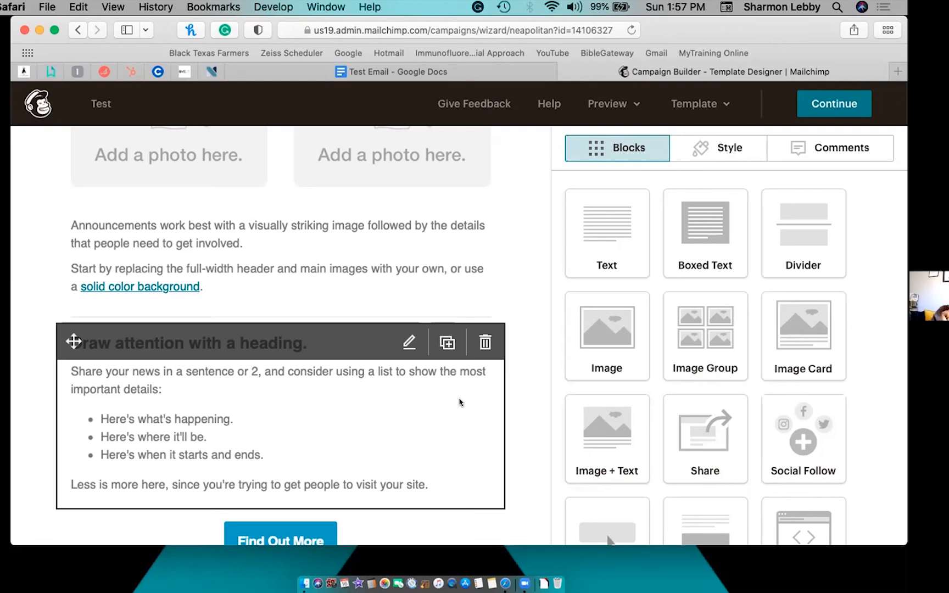
scroll(434, 307, up, 8)
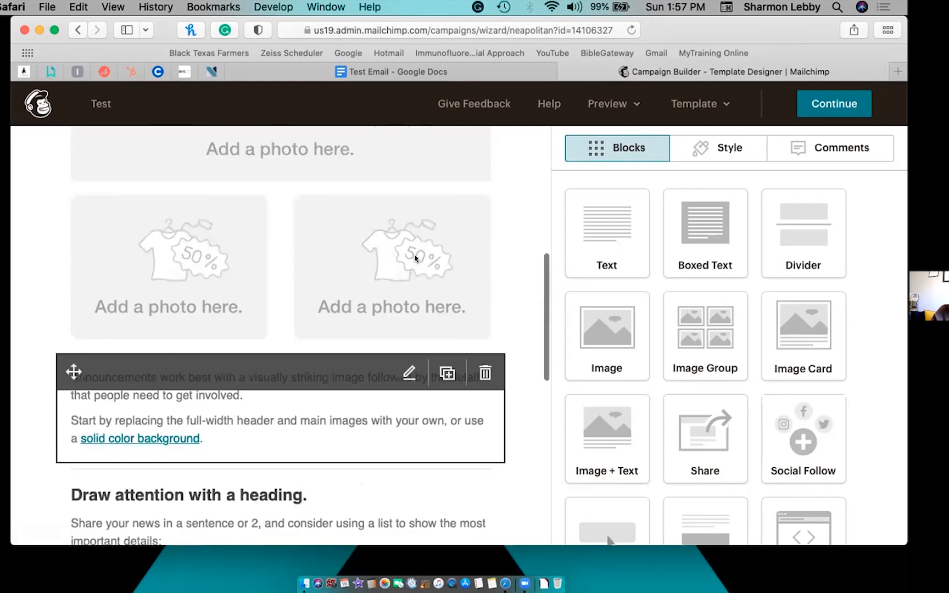
scroll(415, 259, up, 3)
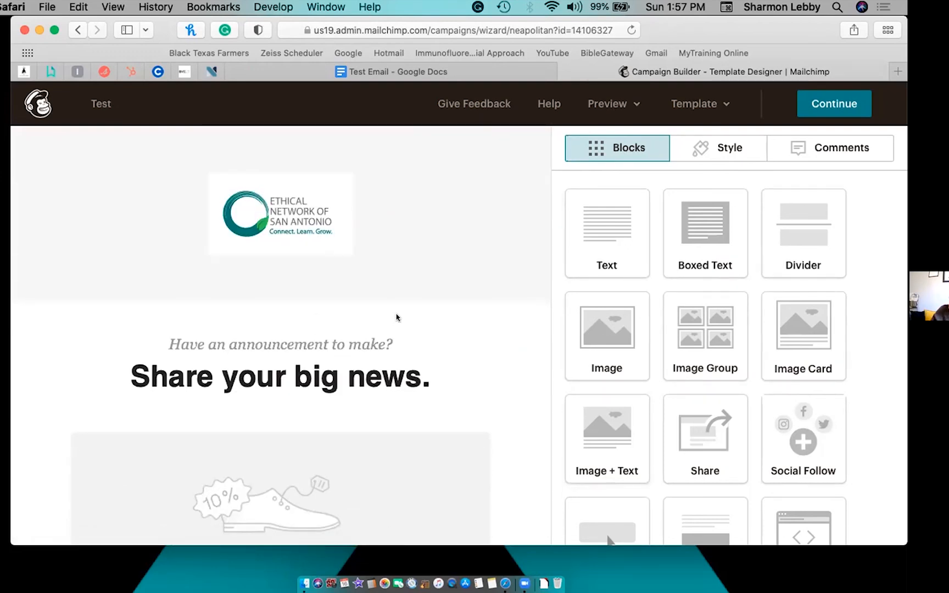
mouse_move(420, 250)
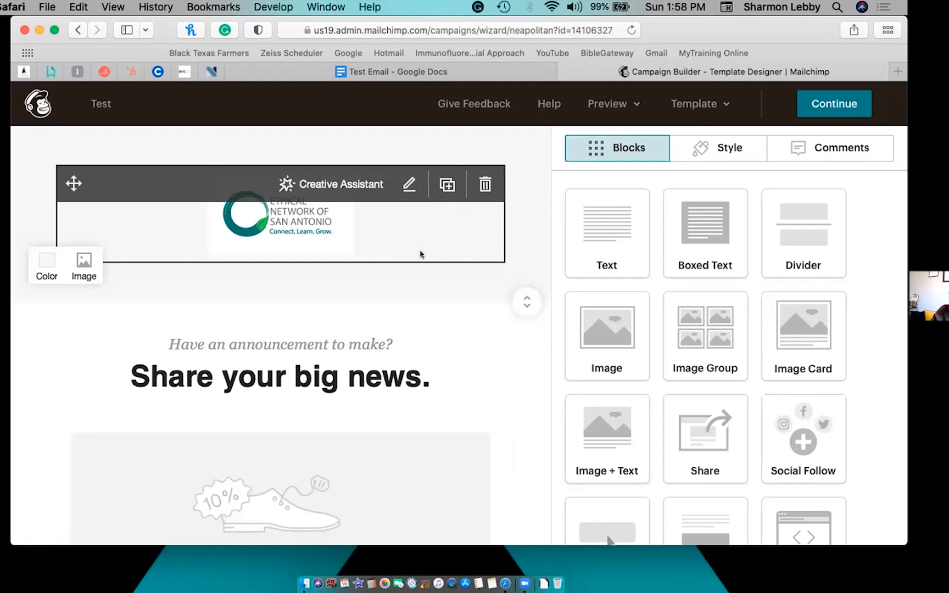